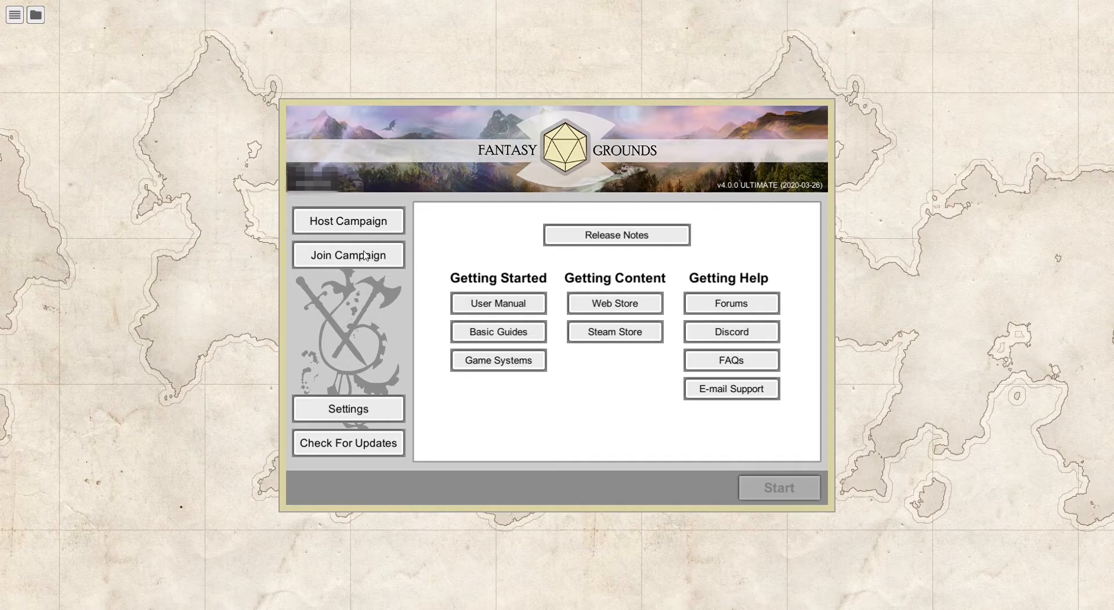
- Enter the campaign, then move, enlarge and dismiss the Campaign Setup window
left_click(362, 260)
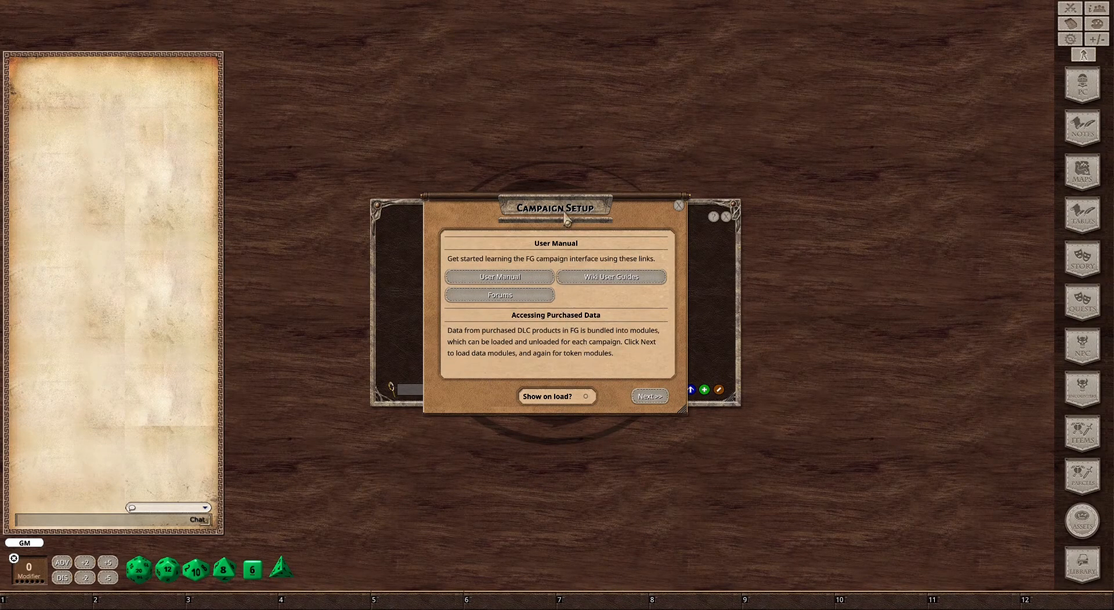
left_click_drag(565, 217, 399, 70)
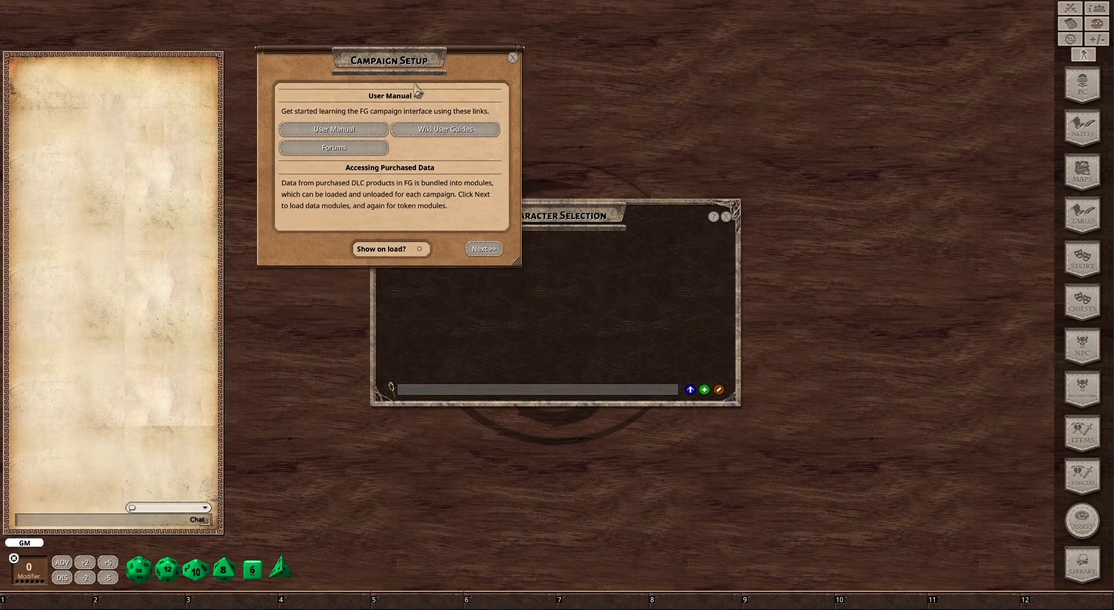
left_click_drag(521, 263, 661, 453)
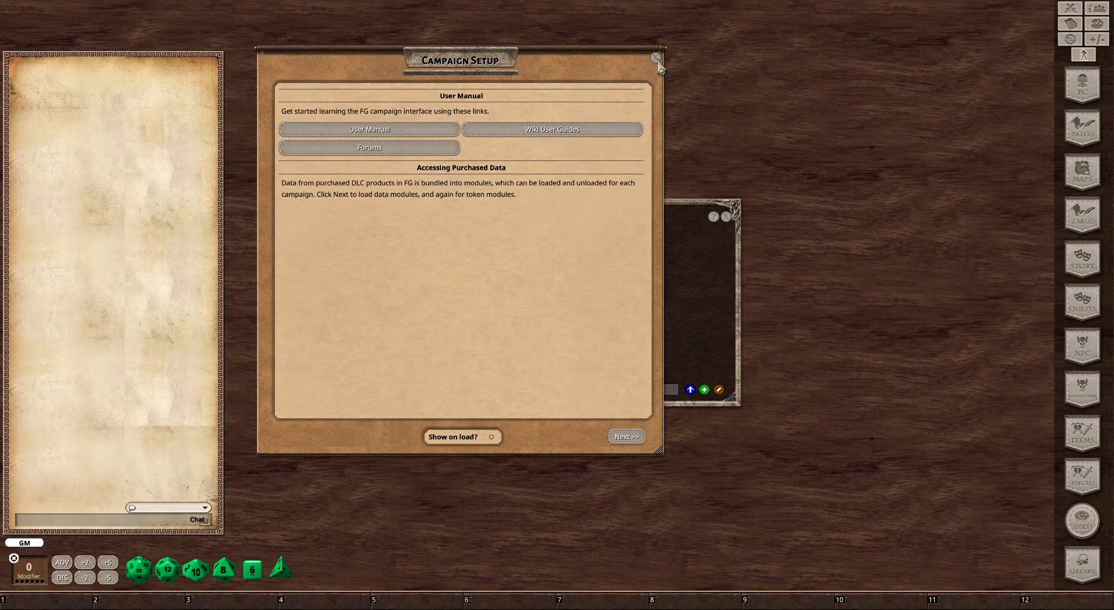
left_click(656, 58)
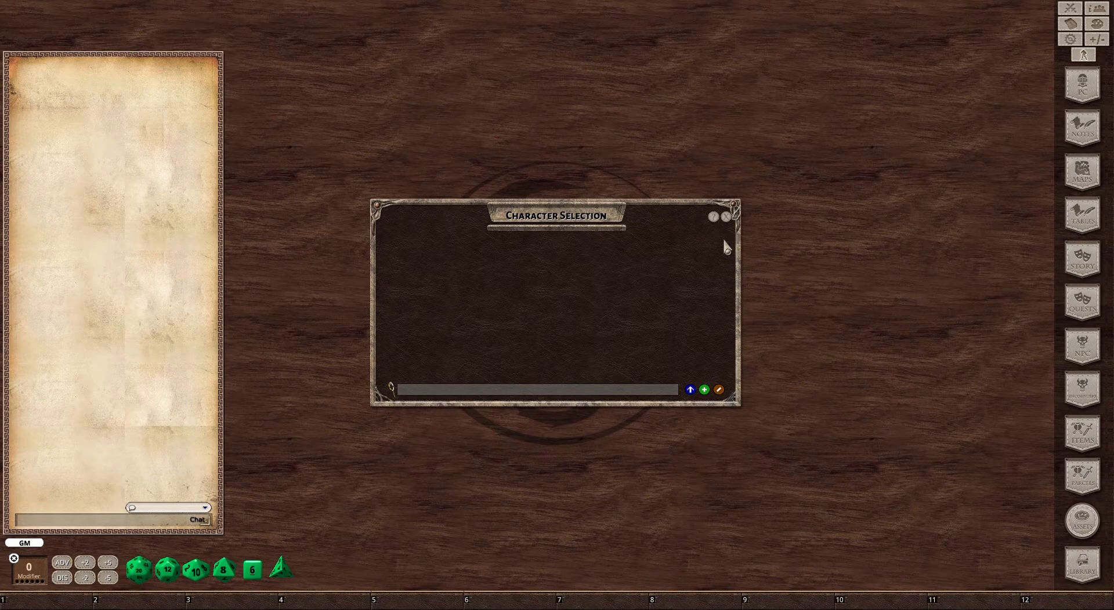
- Create a new blank character and place its sheet beside the chat area
left_click(706, 392)
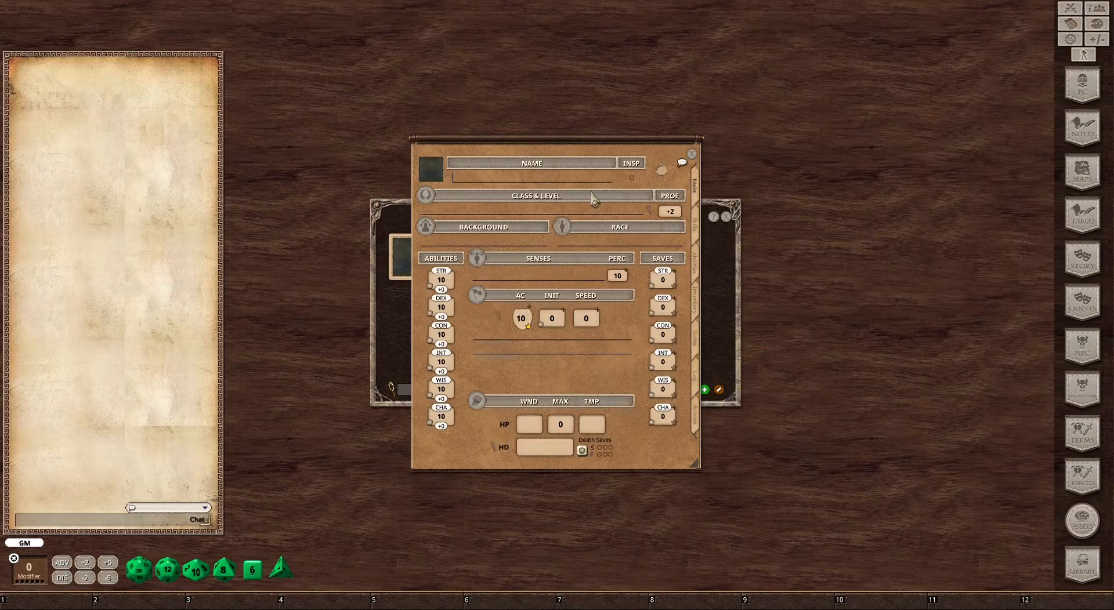
left_click_drag(541, 142, 368, 68)
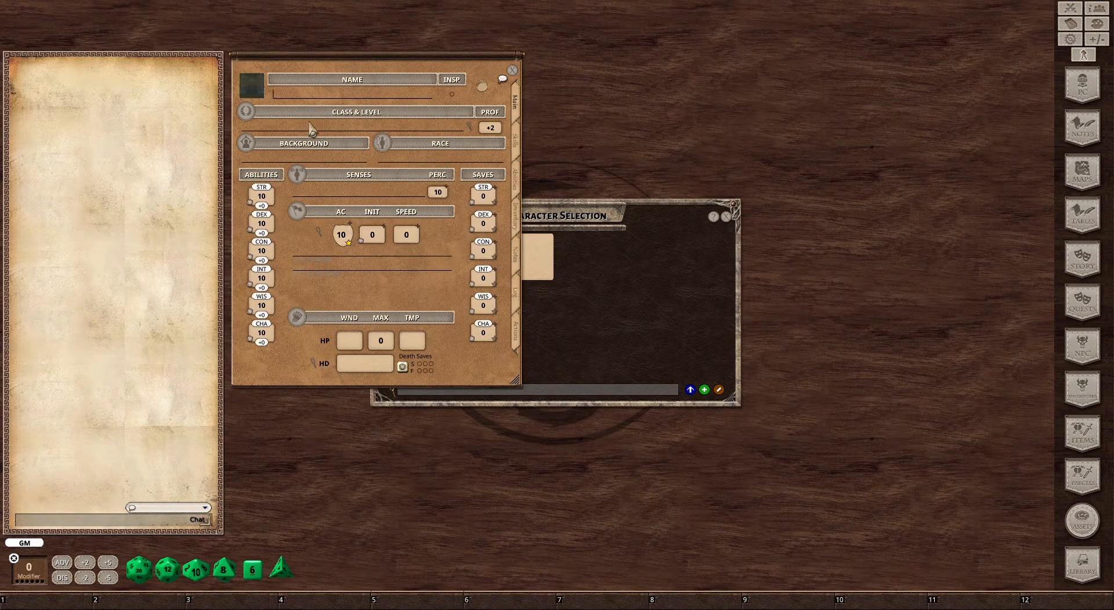
- Review the character sheet's Skills, Abilities, Inventory, Notes, Log and Actions pages, closing the Character Selection list and returning to Main
left_click(521, 150)
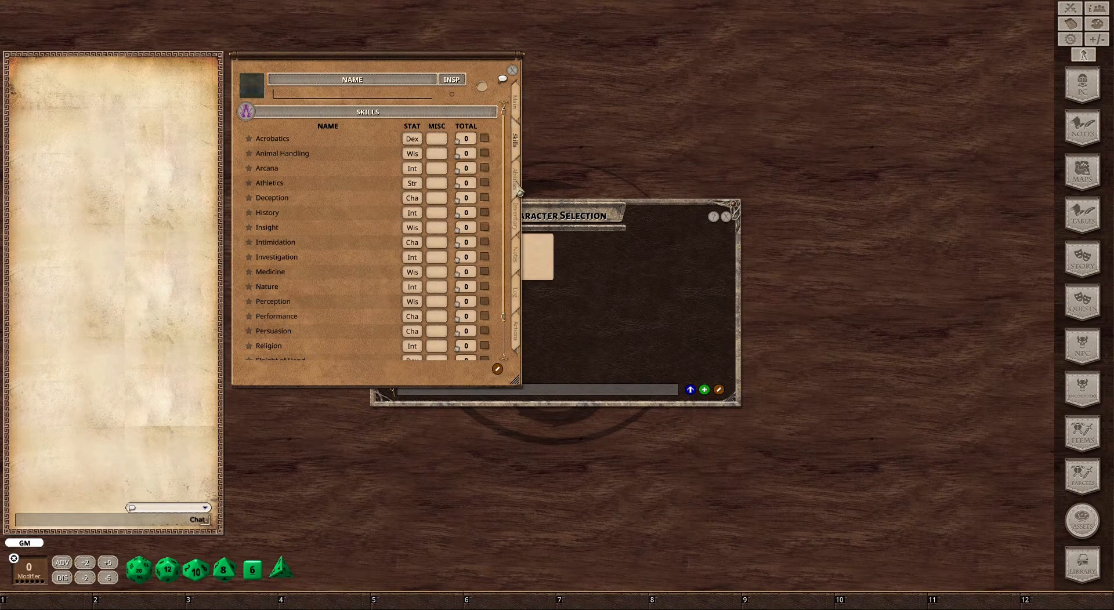
left_click(520, 192)
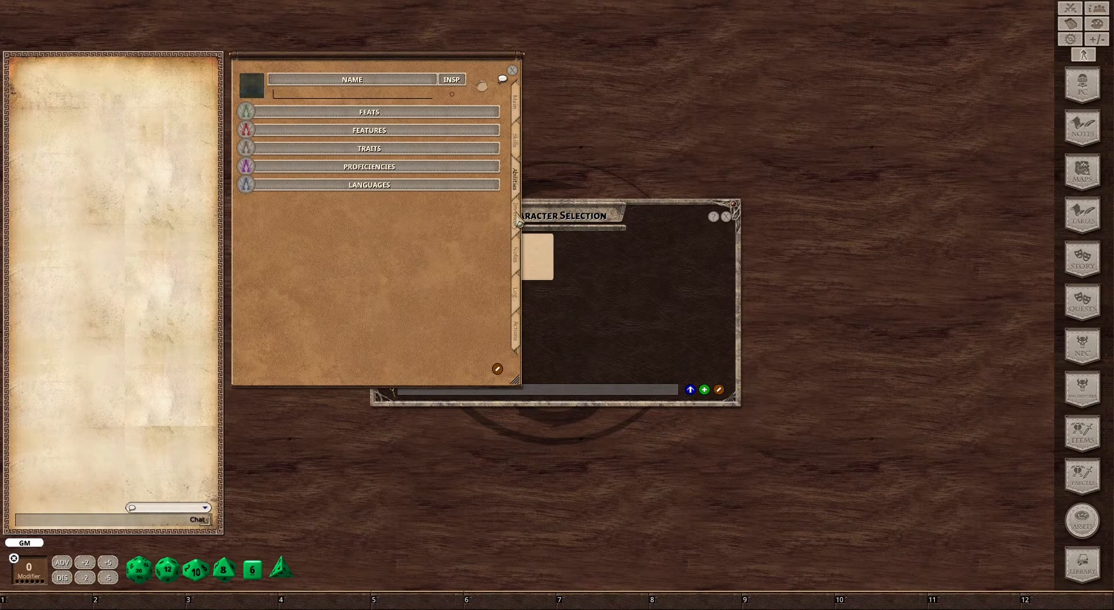
left_click(520, 224)
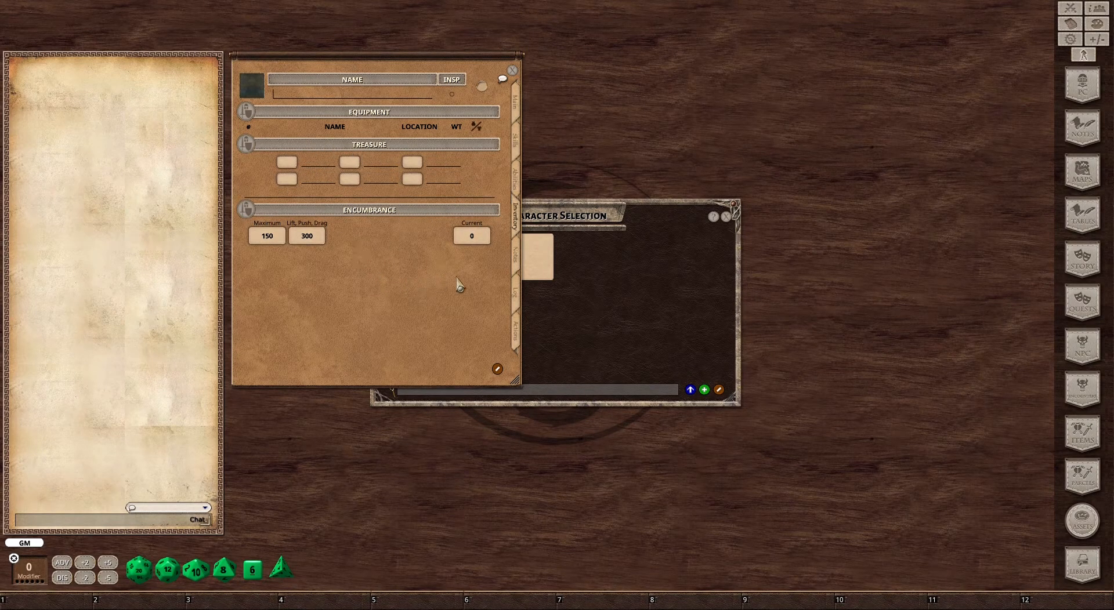
left_click(519, 255)
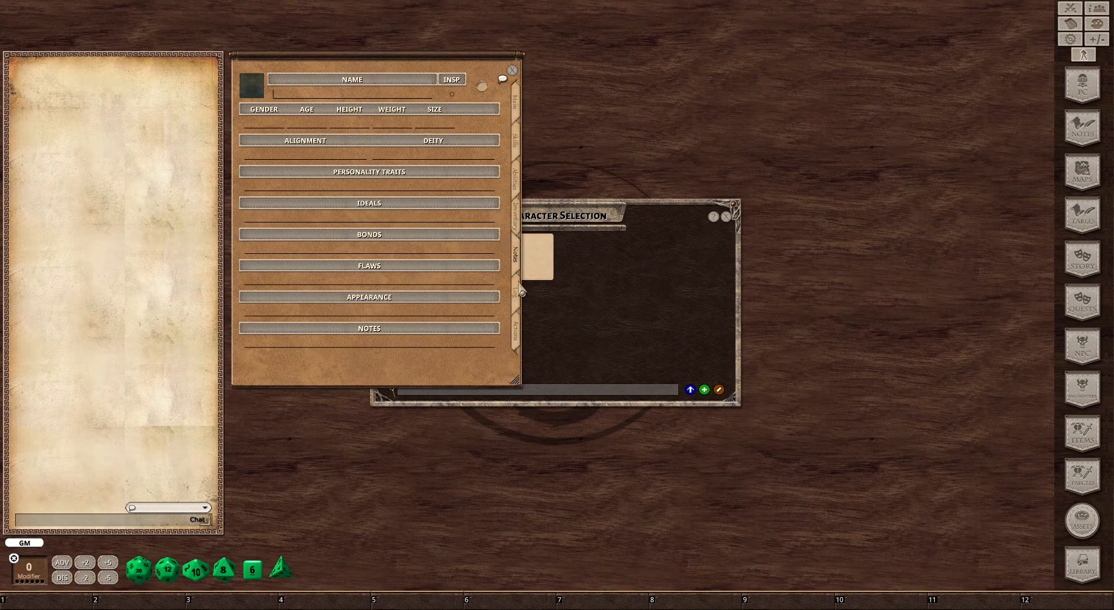
left_click(518, 295)
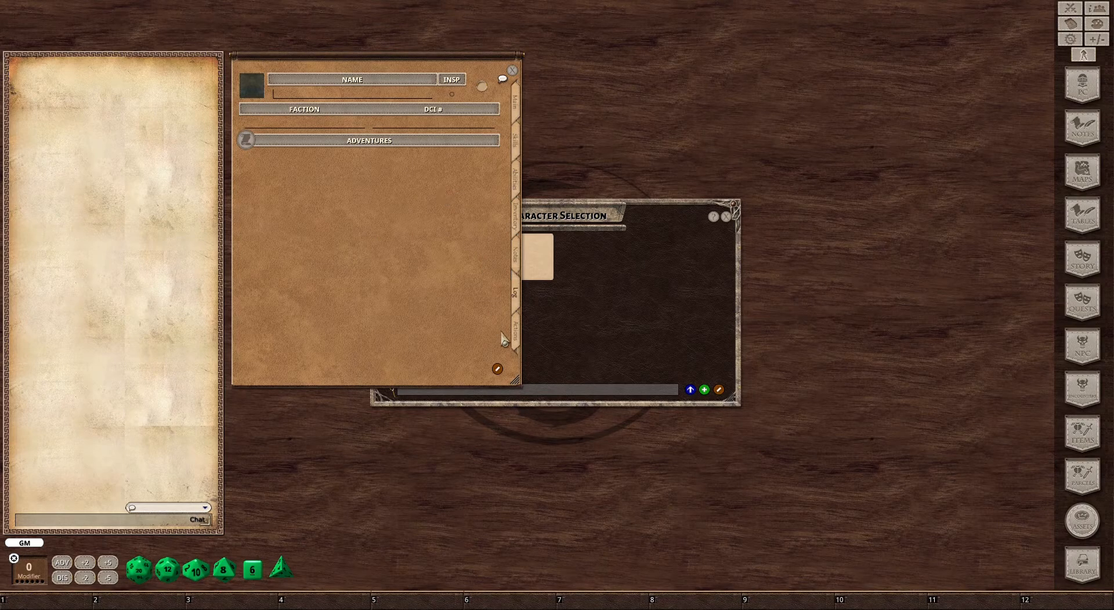
left_click(515, 336)
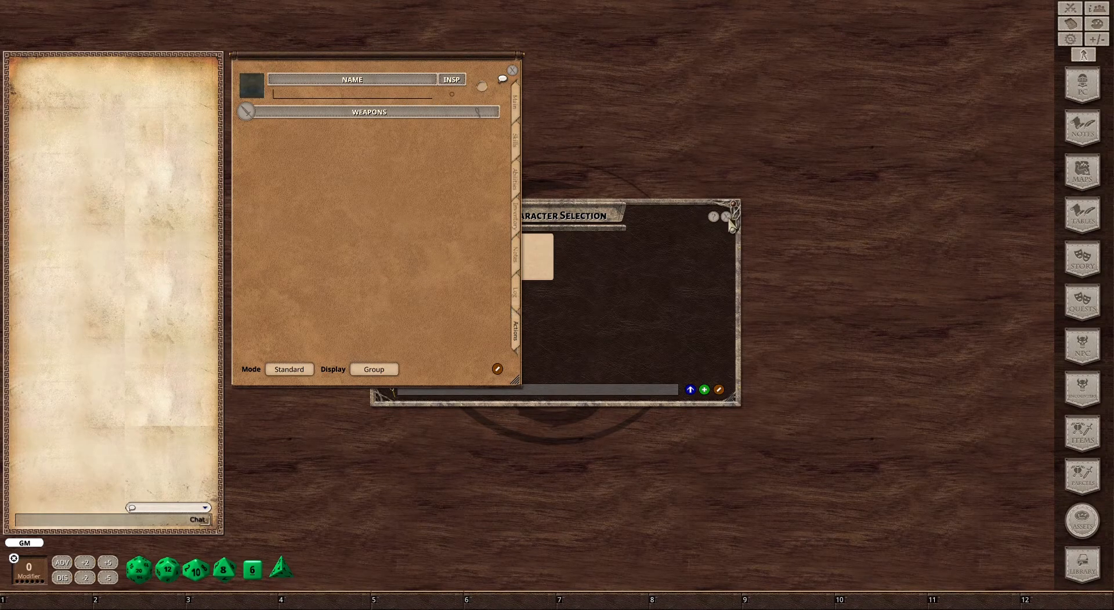
left_click(728, 219)
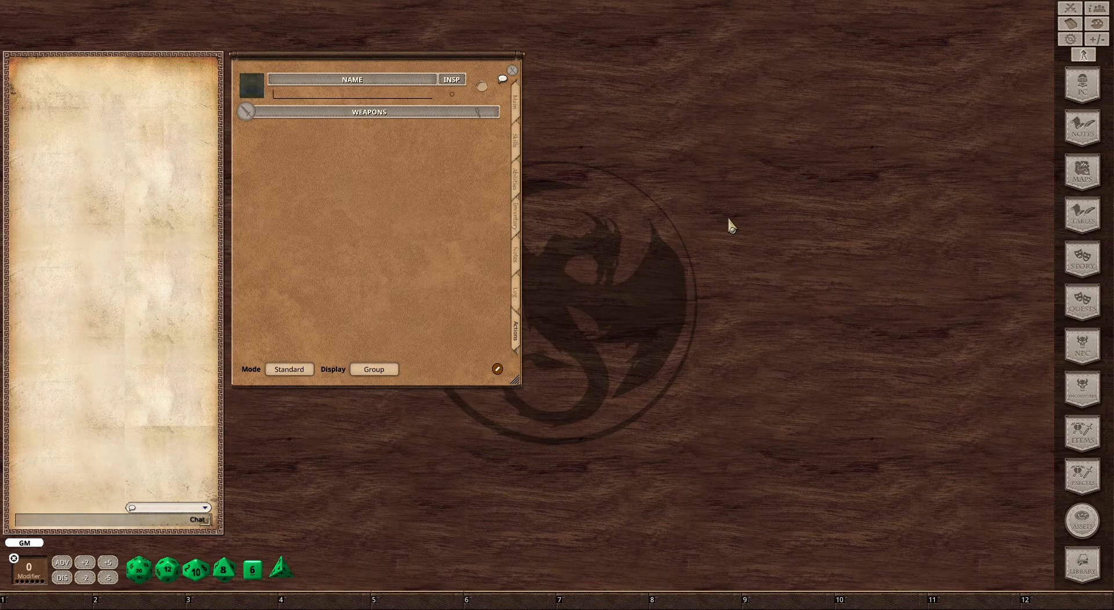
left_click(518, 104)
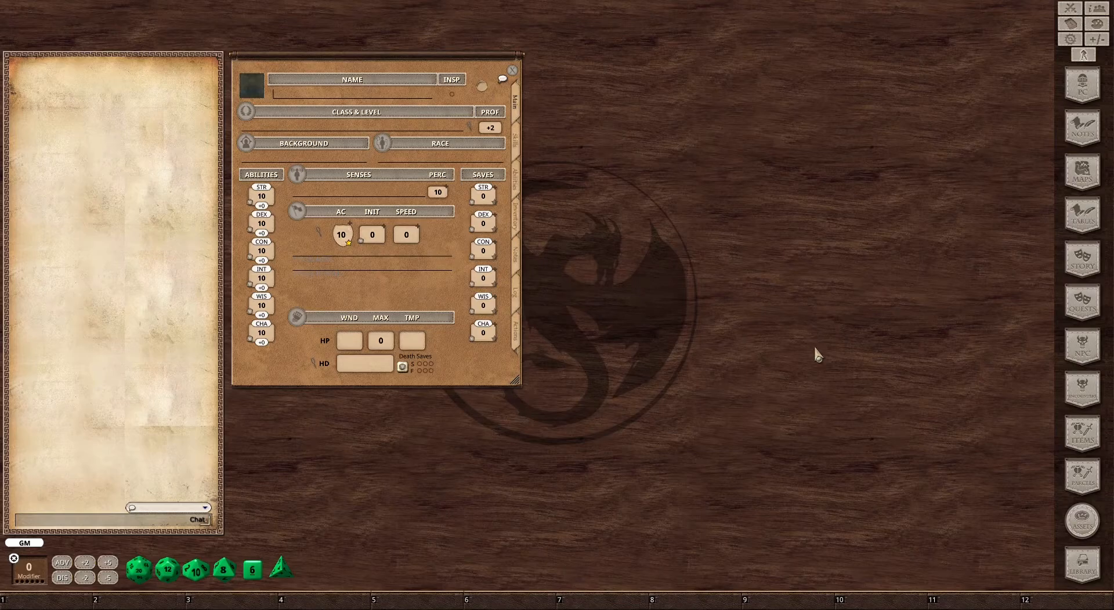
- Open the Library window, enlarge it and position it so it slightly overlaps the character sheet
left_click(1094, 566)
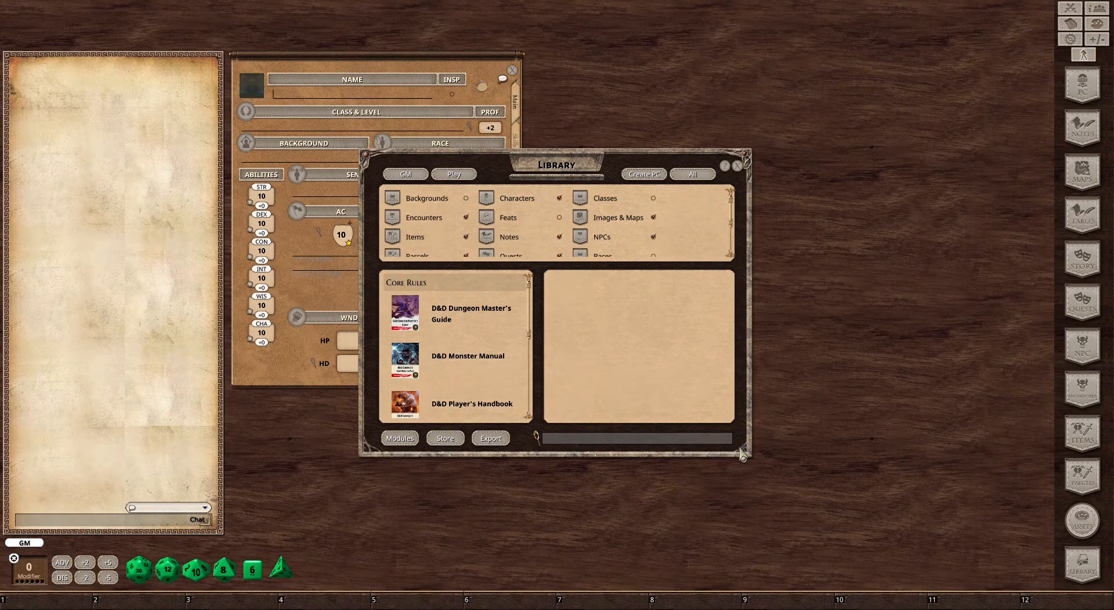
left_click_drag(747, 461, 806, 515)
left_click_drag(613, 168, 832, 188)
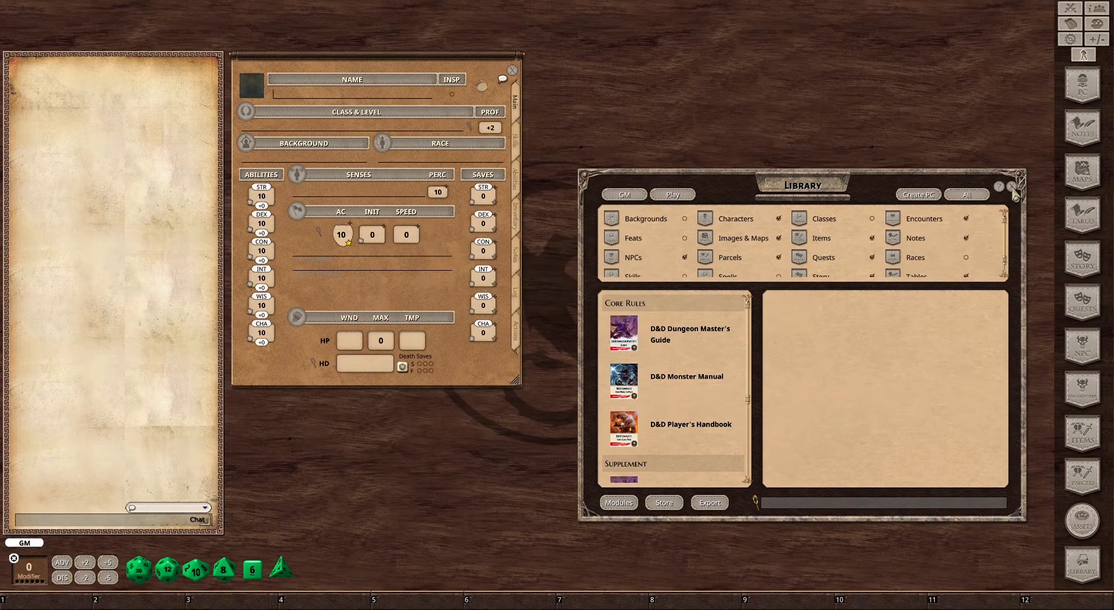
left_click(1011, 187)
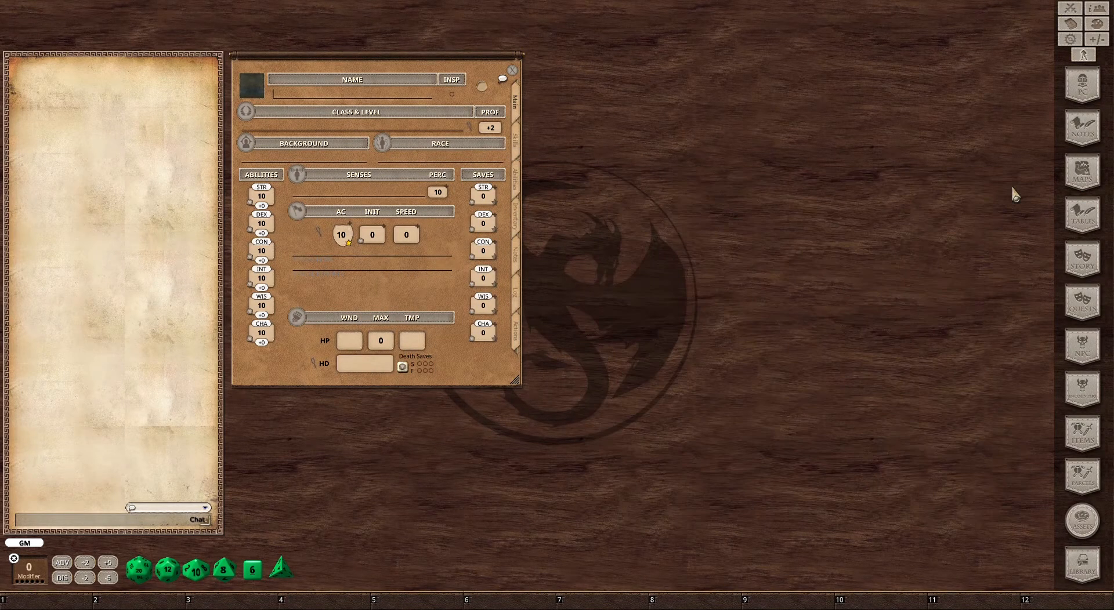
left_click(1080, 570)
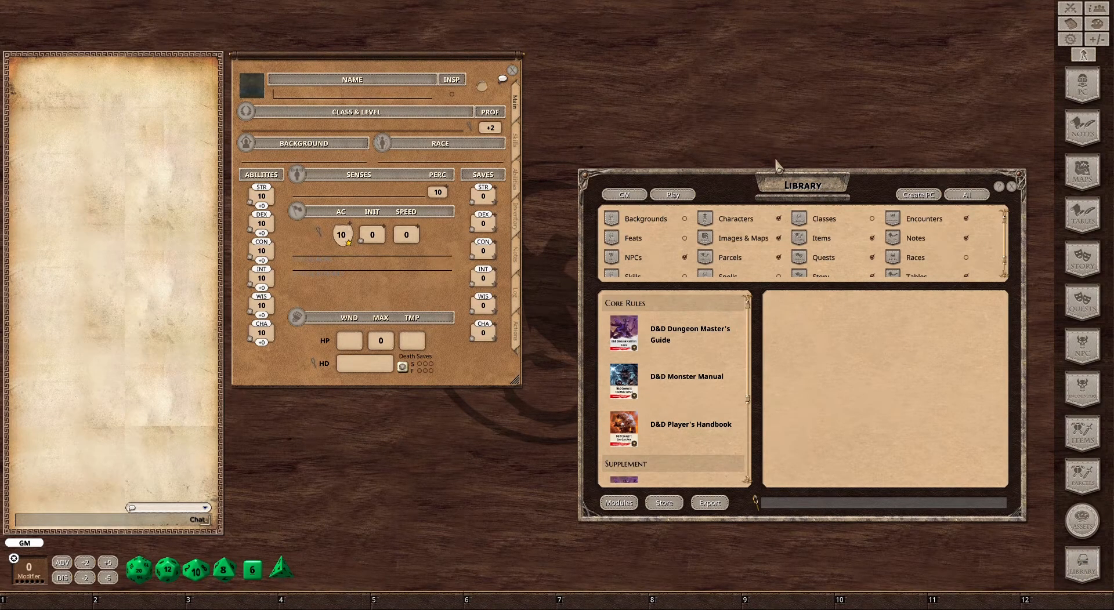
left_click_drag(802, 186, 688, 175)
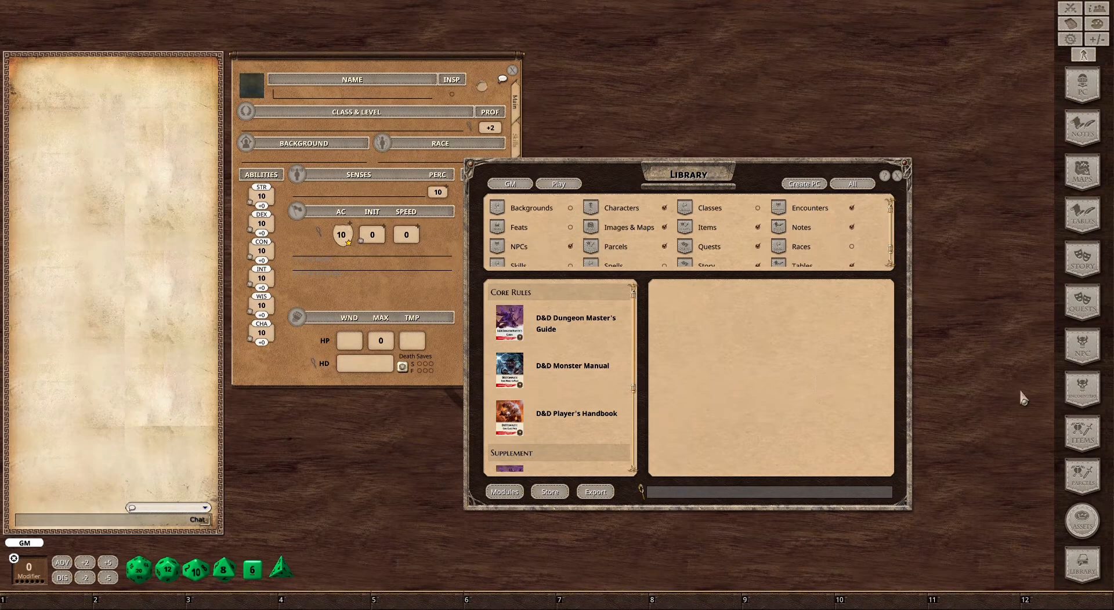
- Try the Create PC sidebar preset, then apply the Play preset and toggle its Encounters entry on and off
left_click(807, 185)
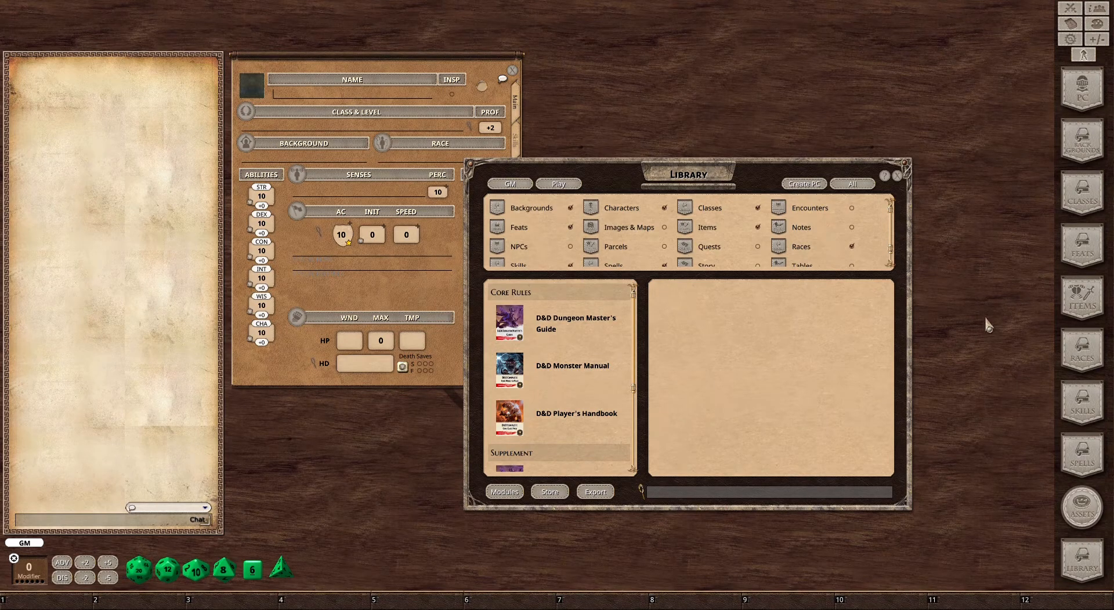
left_click(560, 186)
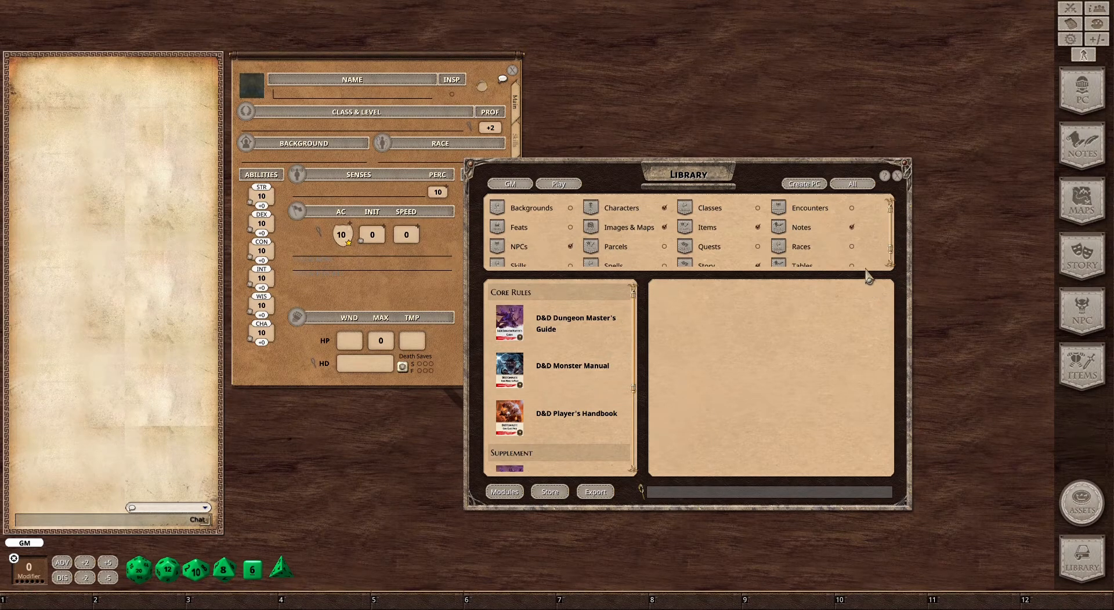
left_click(852, 209)
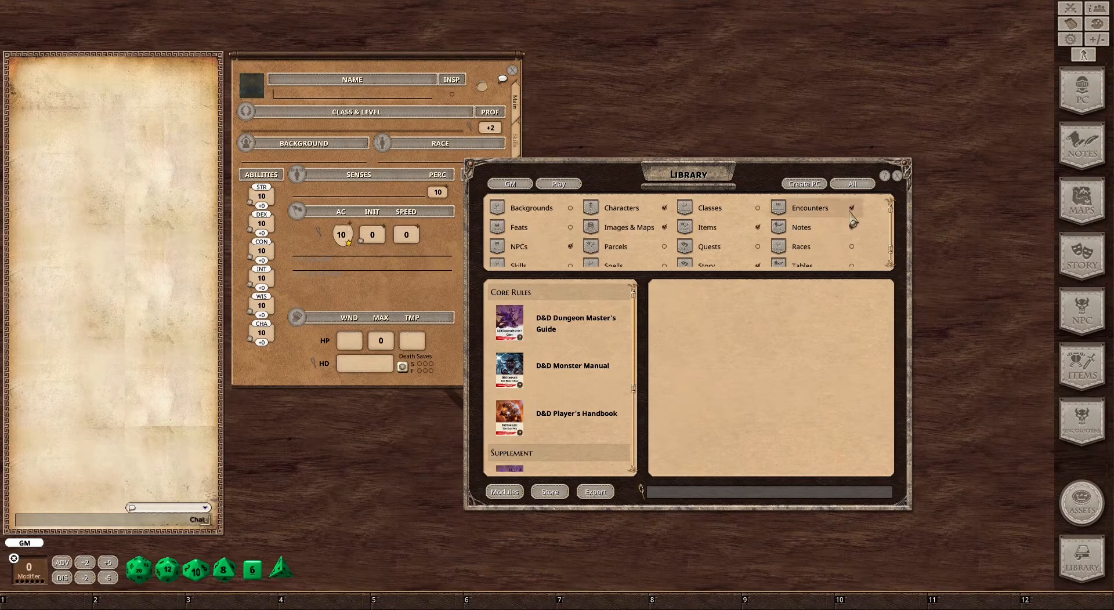
left_click(852, 209)
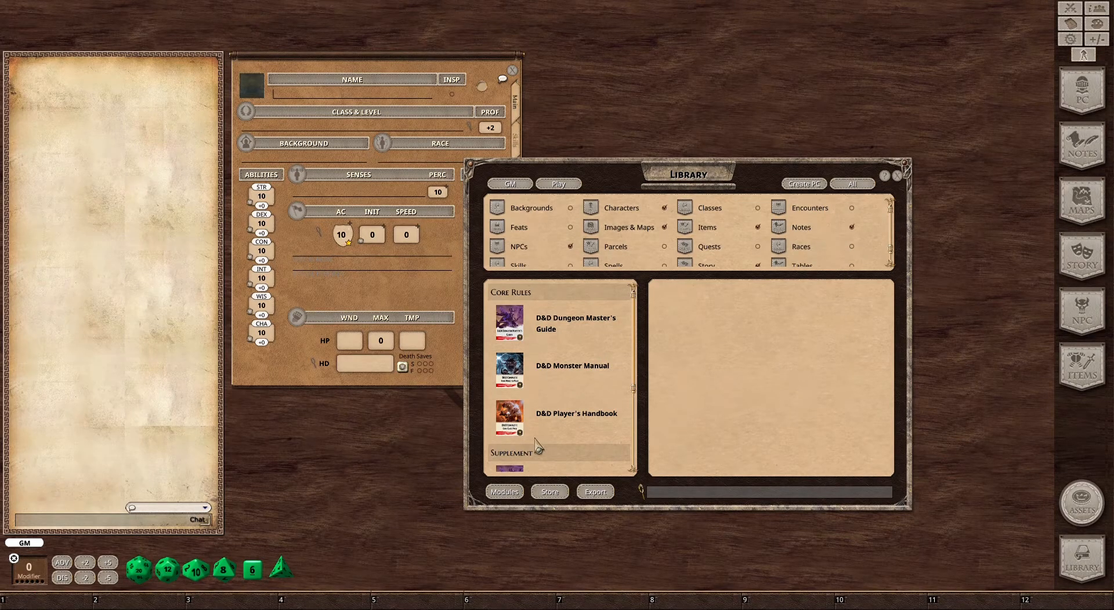
- Load the D&D Sword Coast Adventurer's Guide module and its Players version, then close the Data Module Activation window
left_click(502, 493)
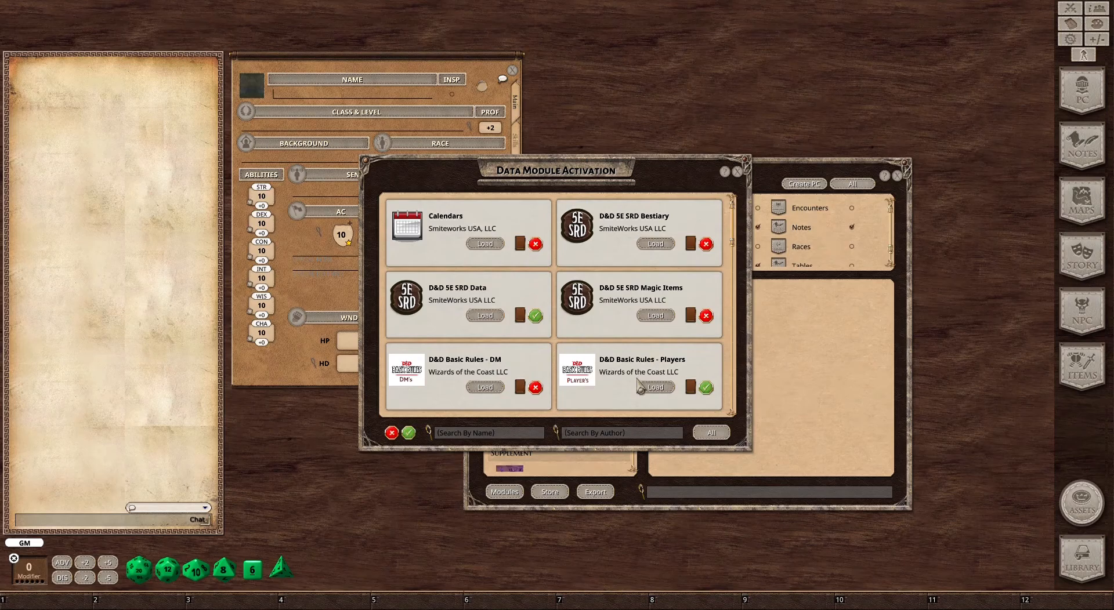
scroll(605, 260, "down", 5)
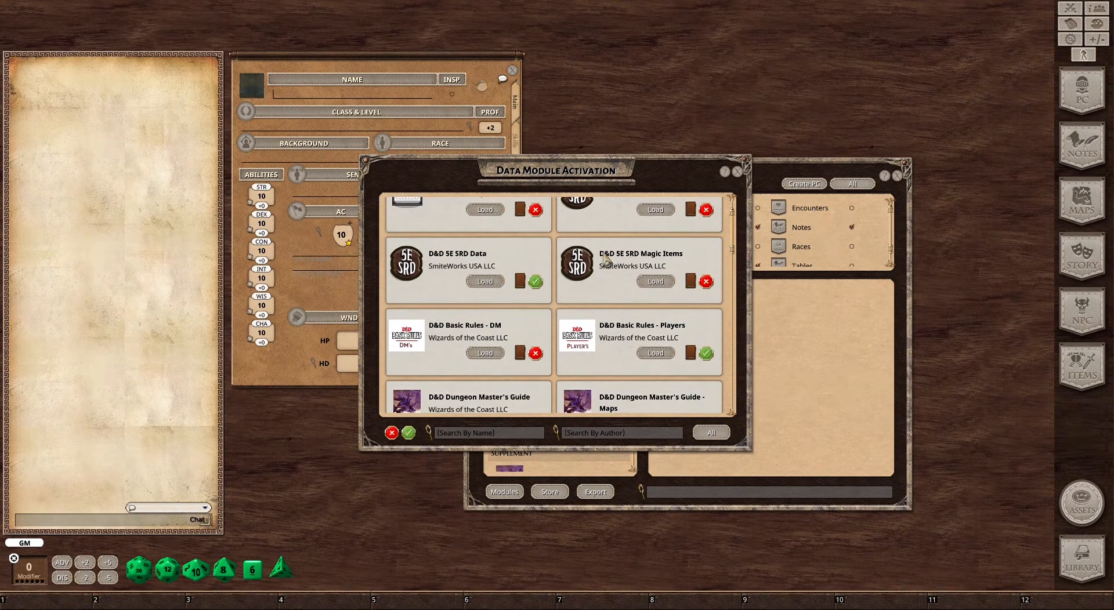
scroll(606, 260, "down", 3)
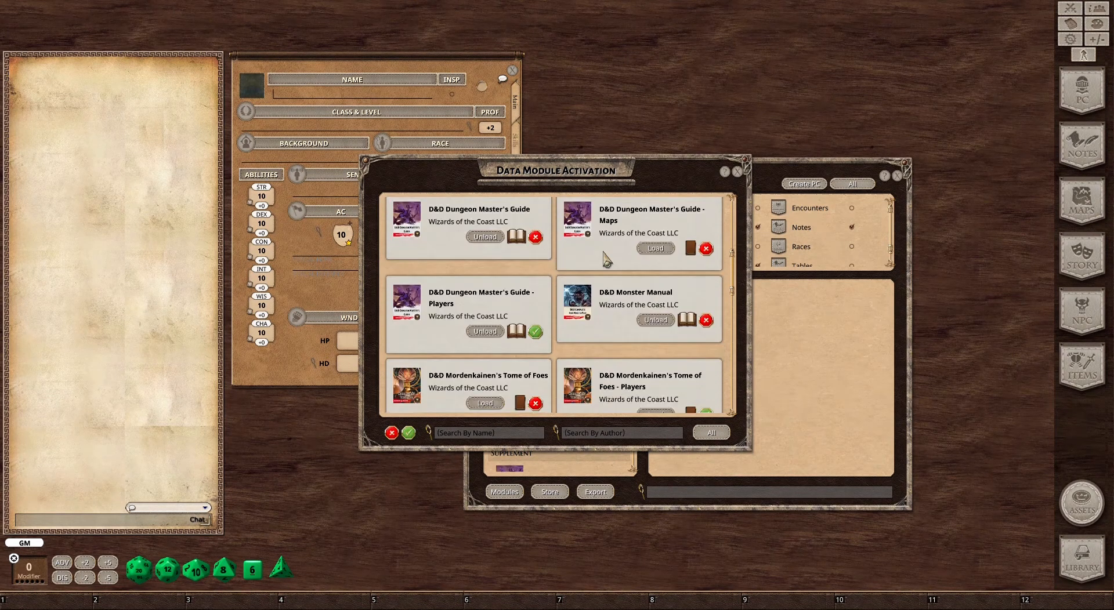
scroll(604, 255, "down", 4)
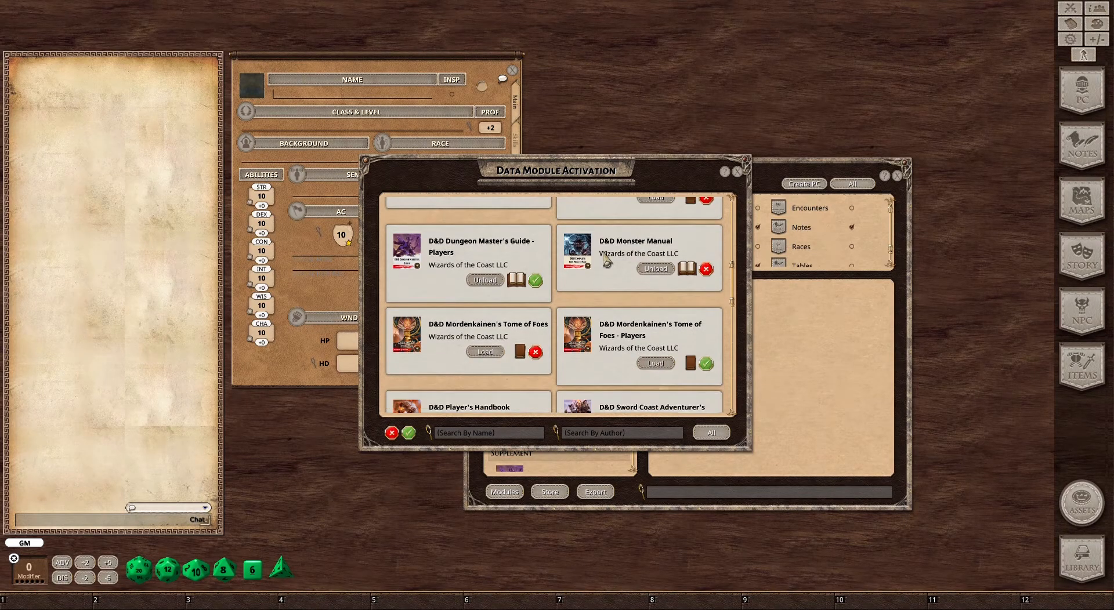
scroll(604, 255, "down", 3)
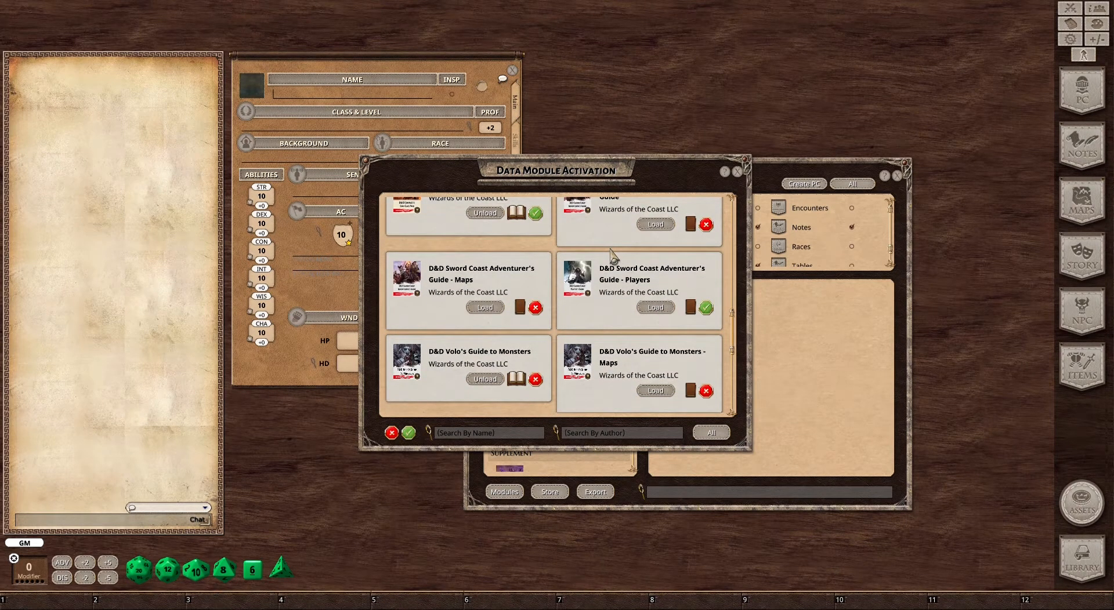
scroll(613, 255, "up", 1)
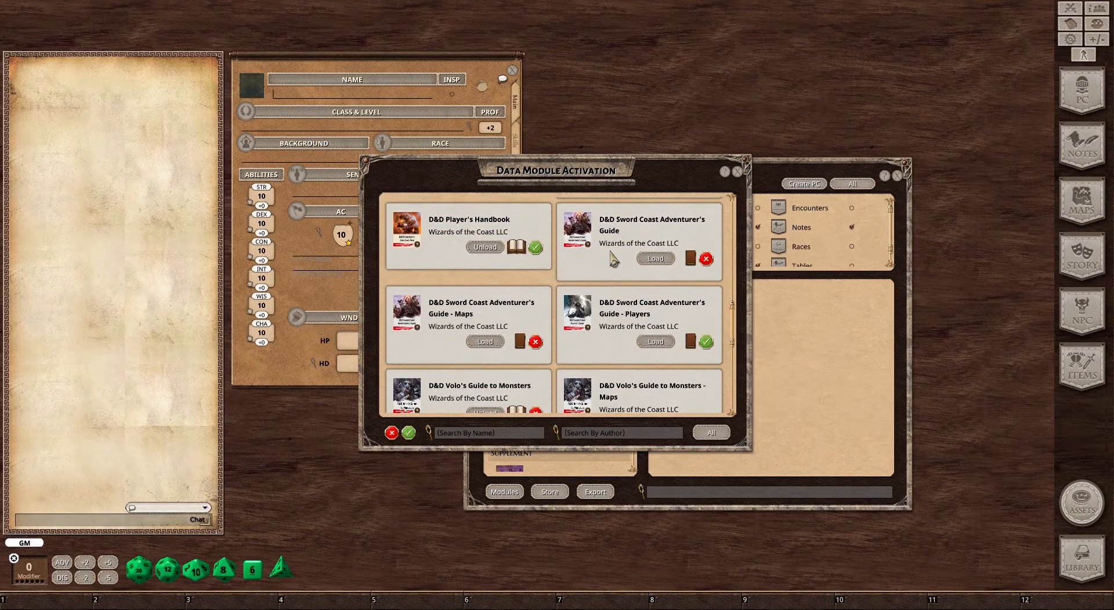
left_click(657, 261)
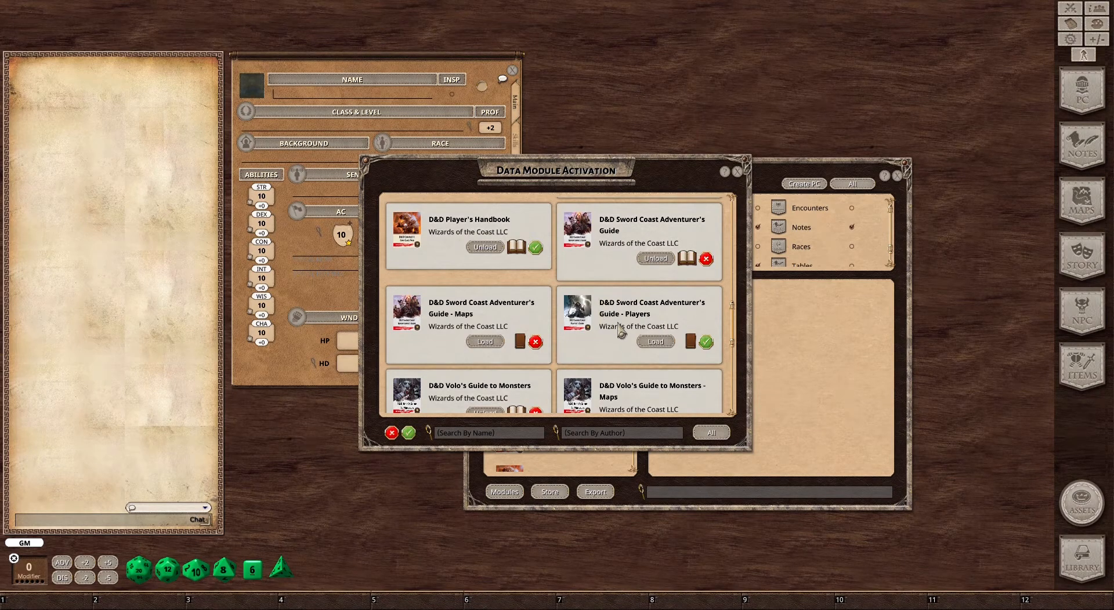
left_click(665, 342)
left_click(738, 174)
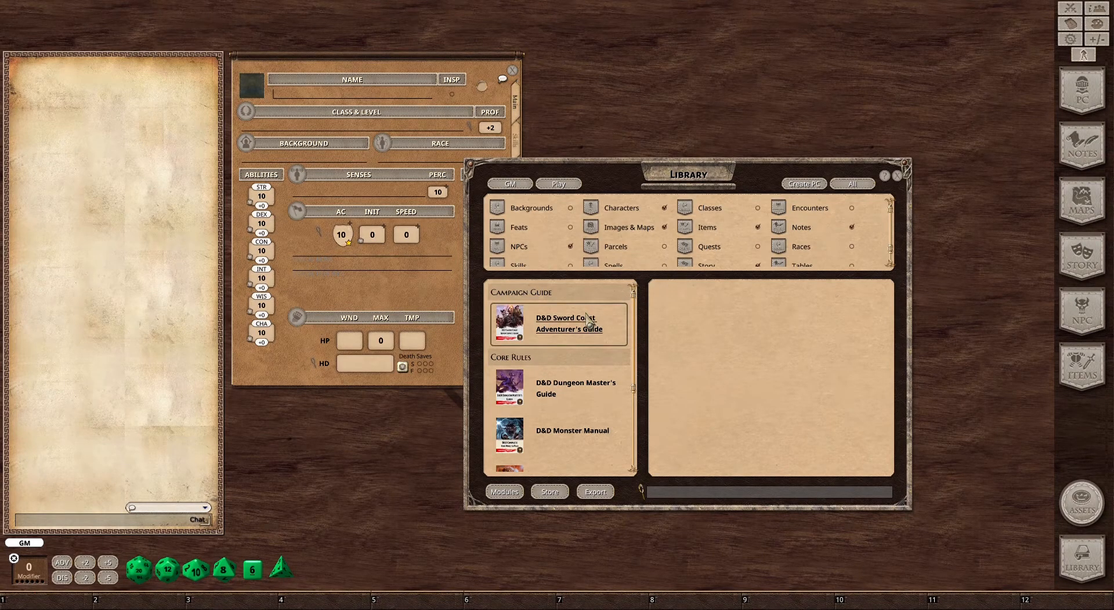
- Open the D&D Player's Handbook contents in the Library and bring up its Reference Manual
scroll(586, 320, "down", 3)
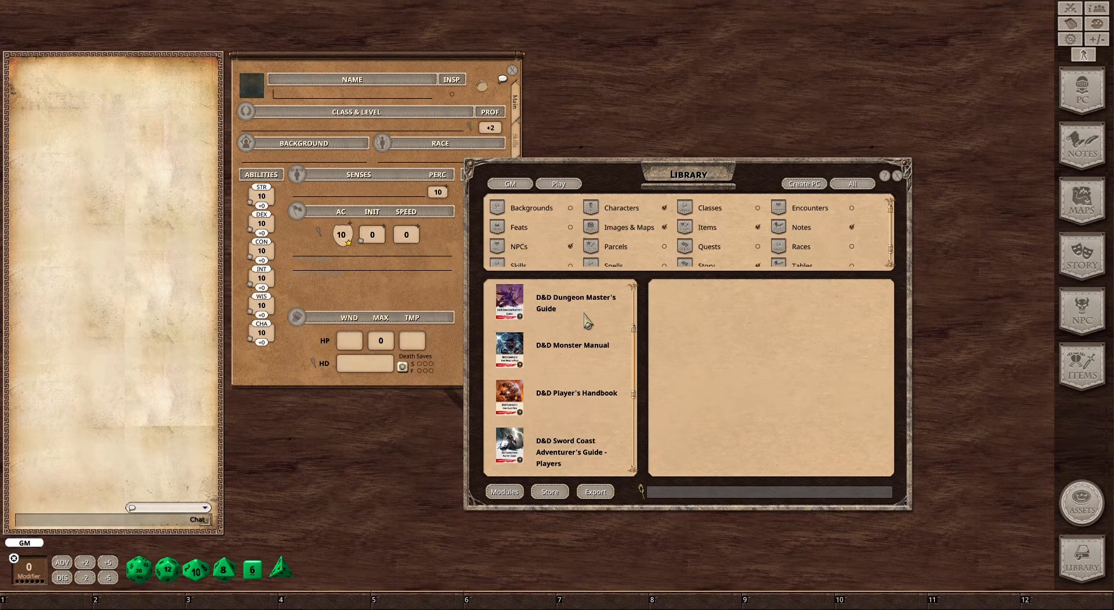
left_click(558, 400)
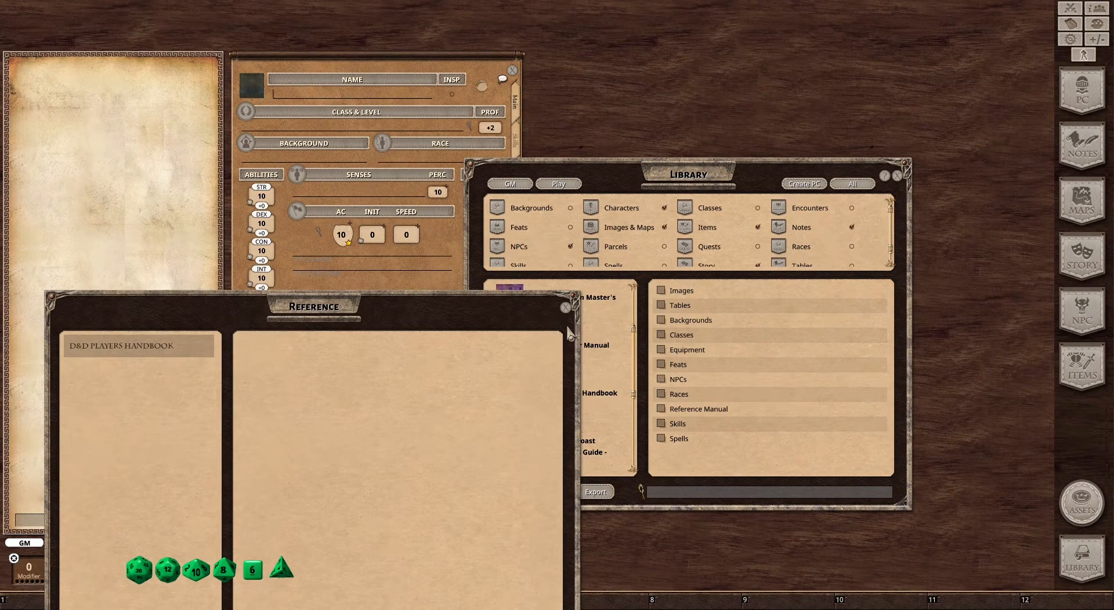
left_click(566, 307)
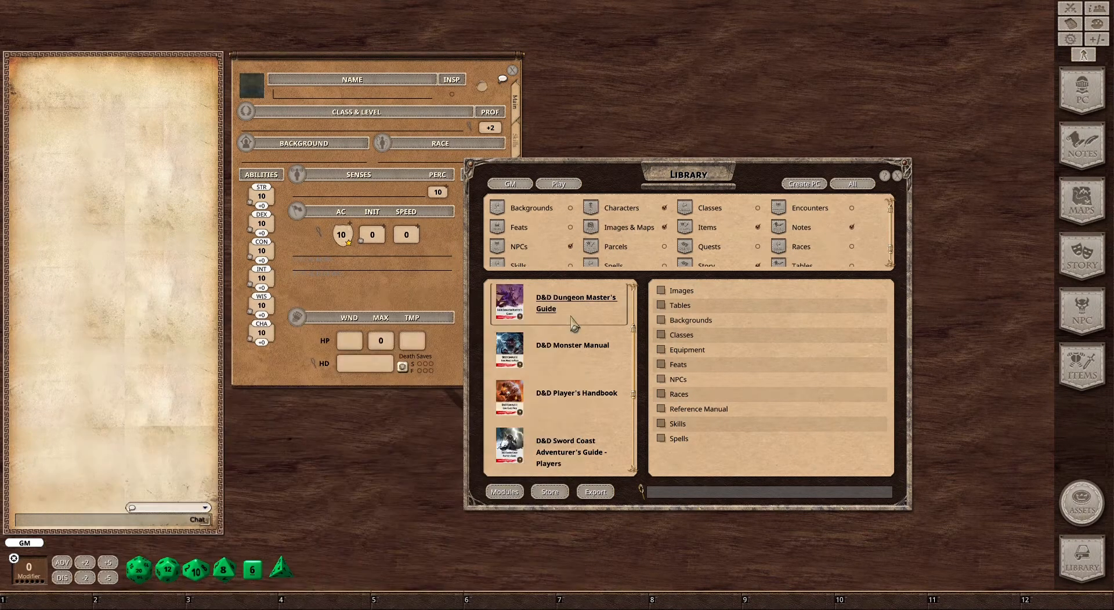
left_click(683, 410)
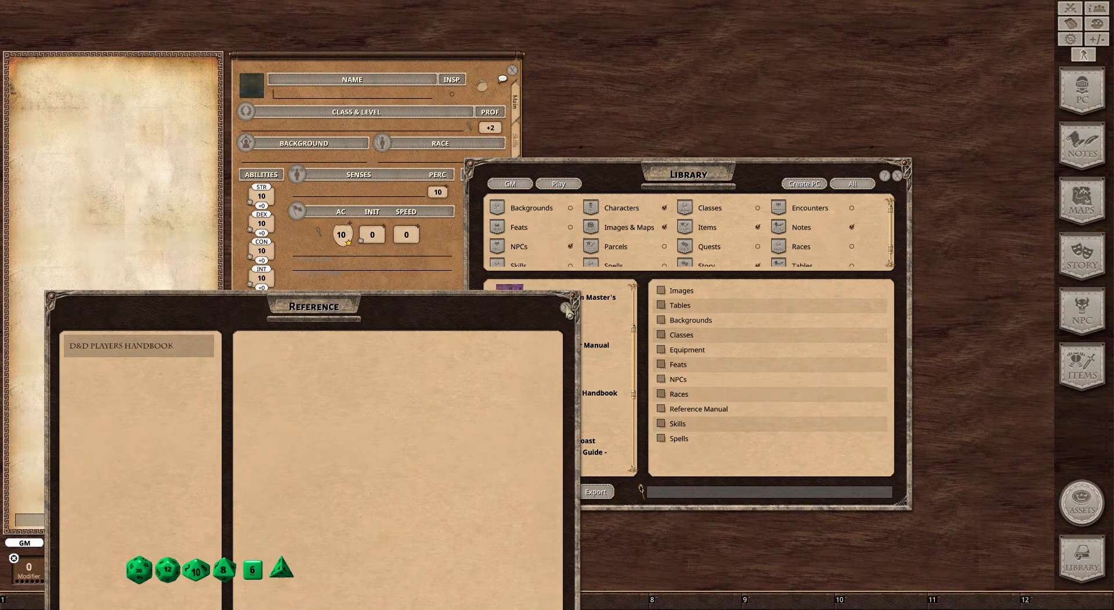
- Close the Reference window, assign the Player's Handbook Reference Manual to hotkey slot 12, reopen it from there and move it fully into view
left_click(567, 310)
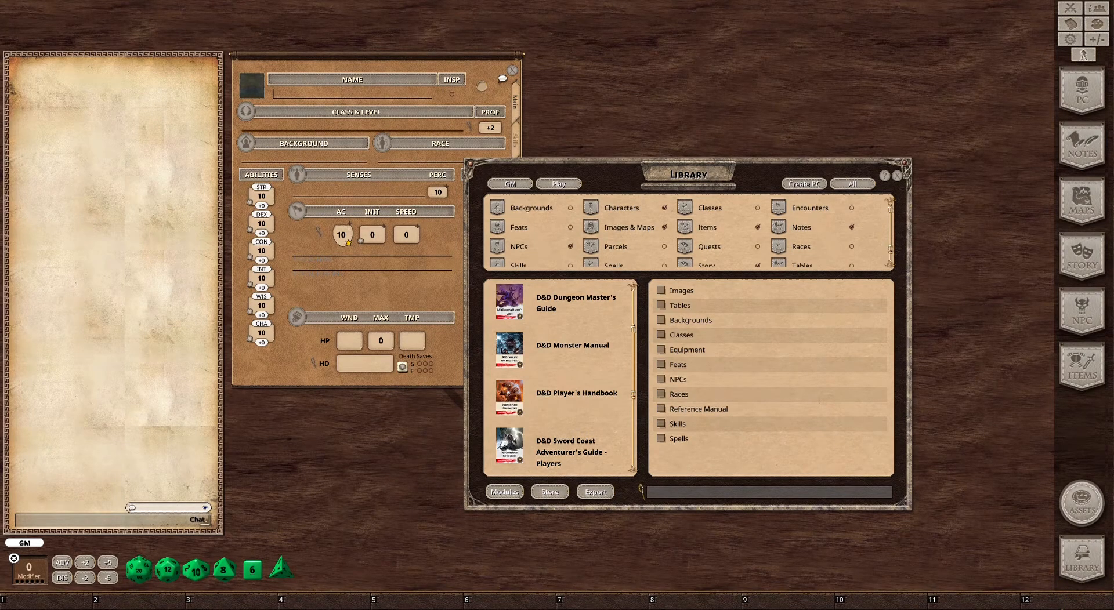
left_click_drag(661, 410, 1062, 601)
key("ctrl")
key("shift")
left_click(1039, 604)
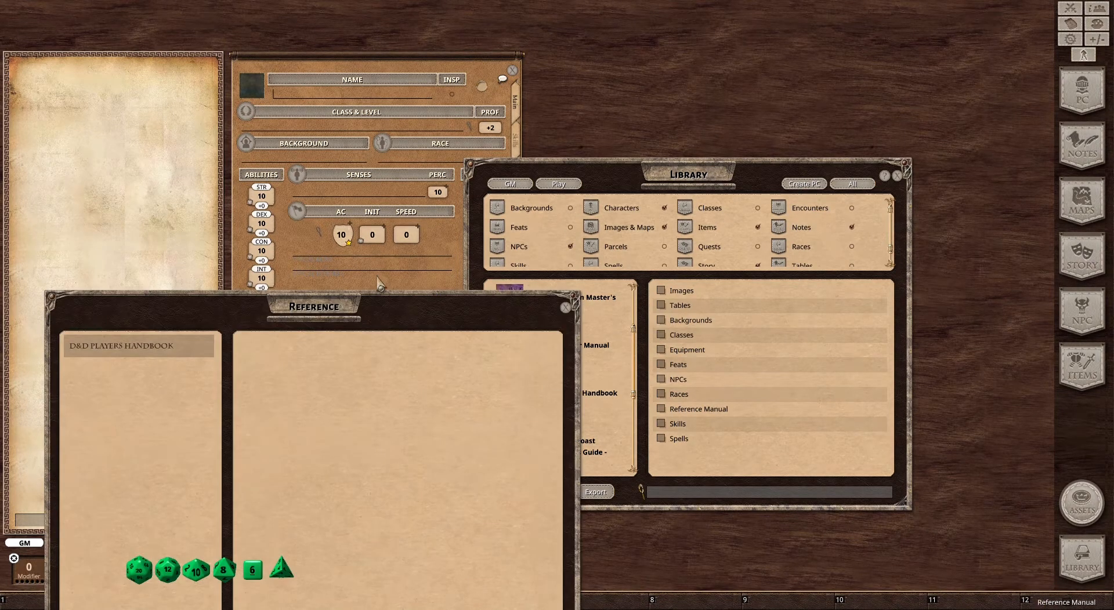
left_click_drag(377, 313, 374, 131)
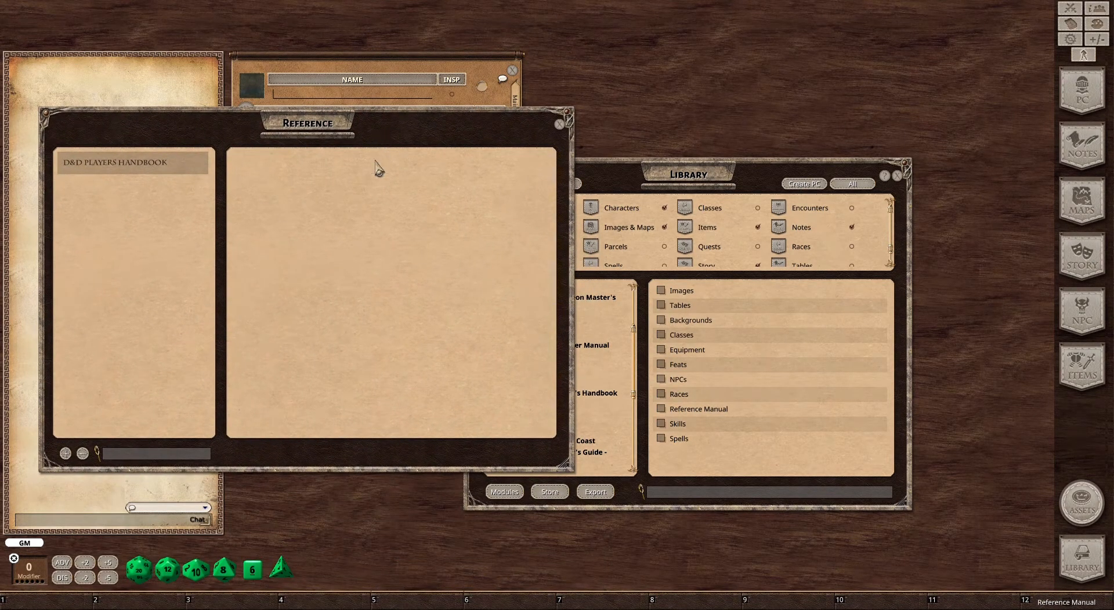
- Open the Beyond 1st Level page in Chapter 1 of the handbook and assign its link to hotkey slot 11
left_click(112, 168)
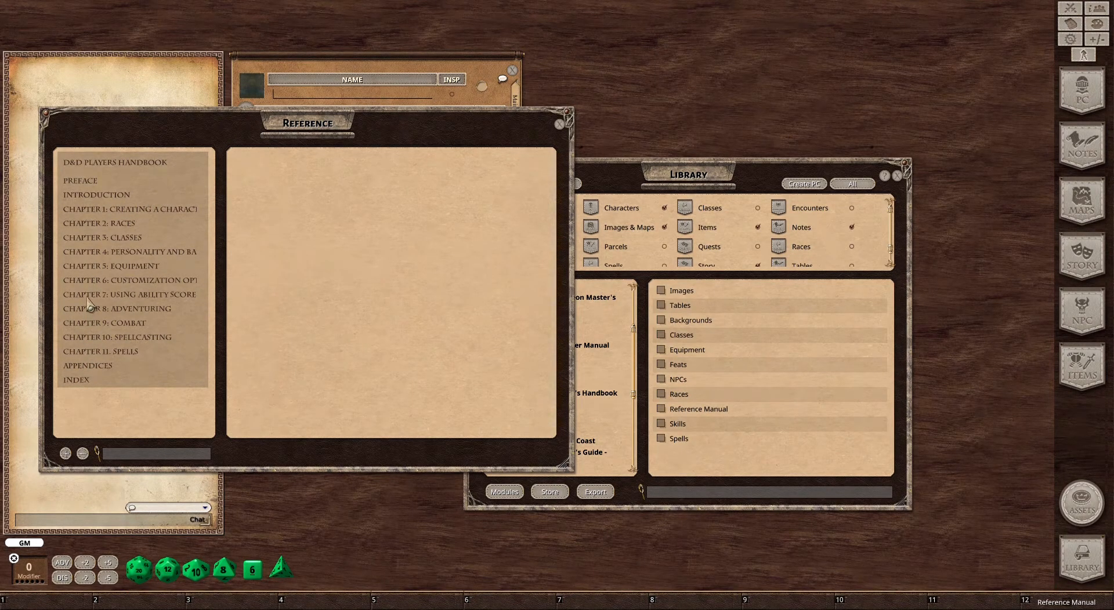
left_click(100, 211)
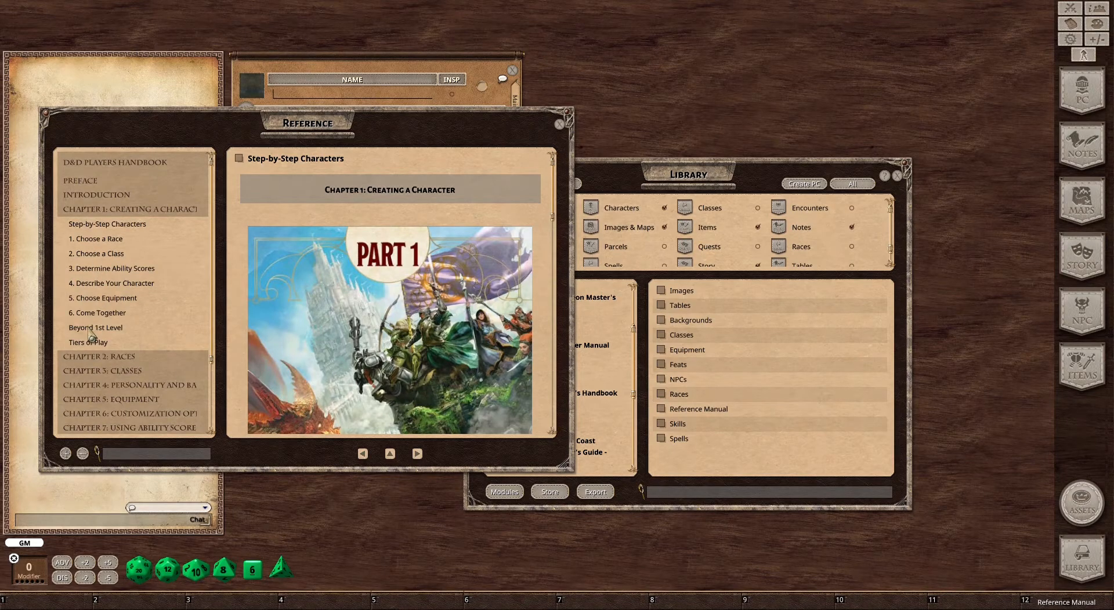
left_click(89, 329)
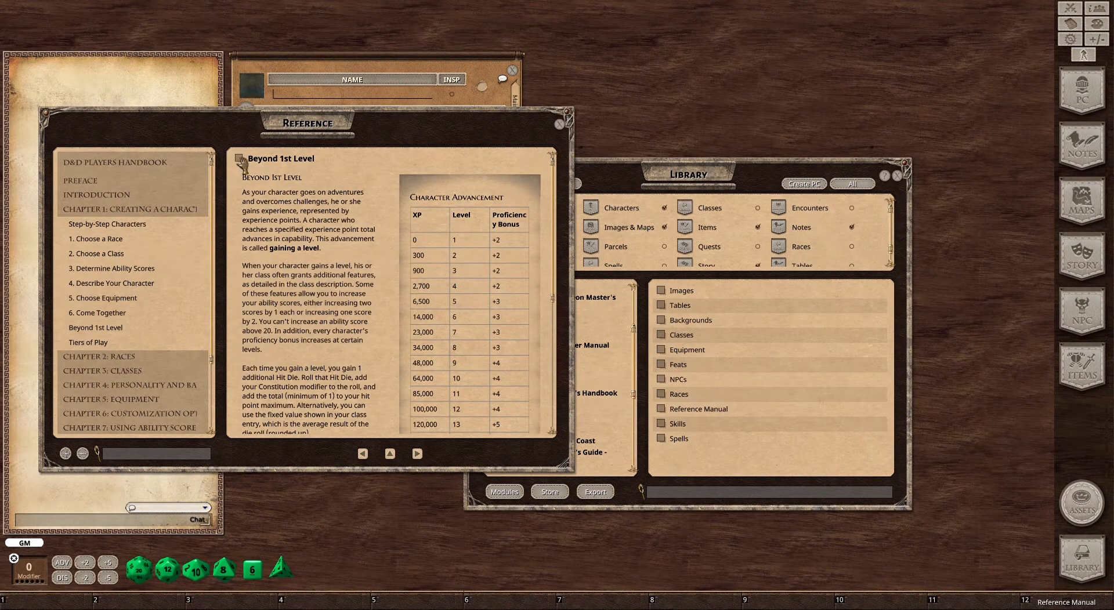
left_click_drag(967, 609, 966, 604)
- Open the Languages page in Chapter 4: Personality and Background and assign its link to hotkey slot 10
left_click(79, 386)
scroll(79, 389, "down", 2)
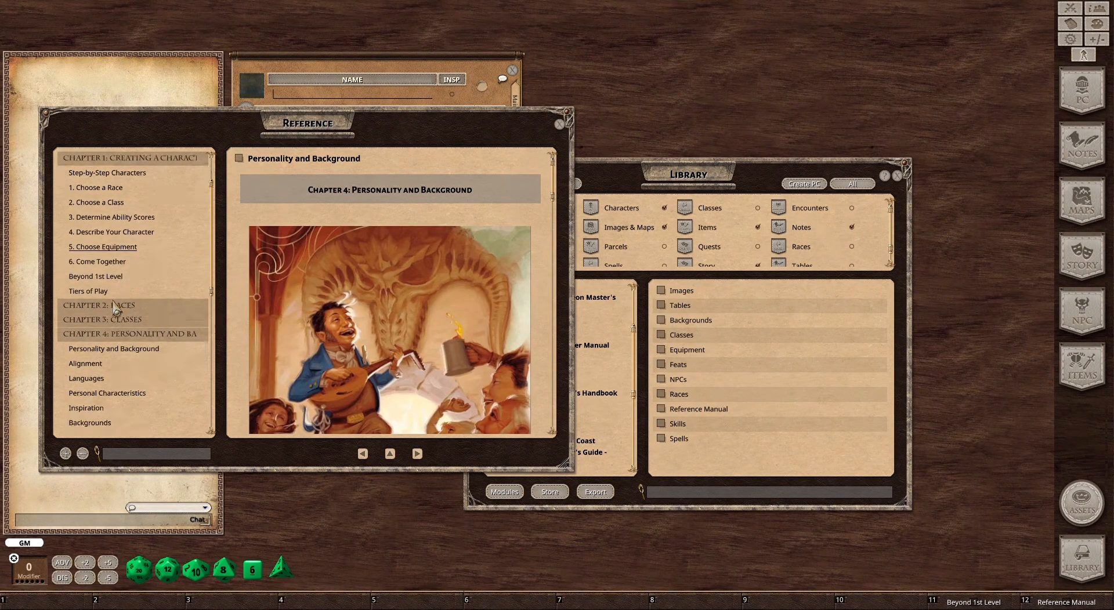
left_click(81, 380)
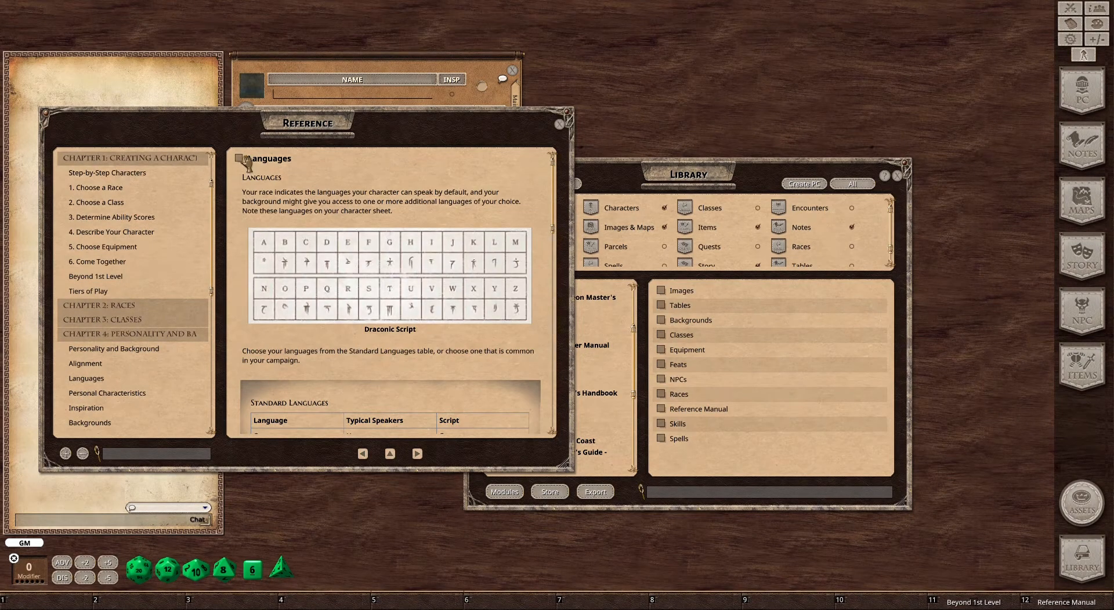
left_click_drag(866, 607, 856, 603)
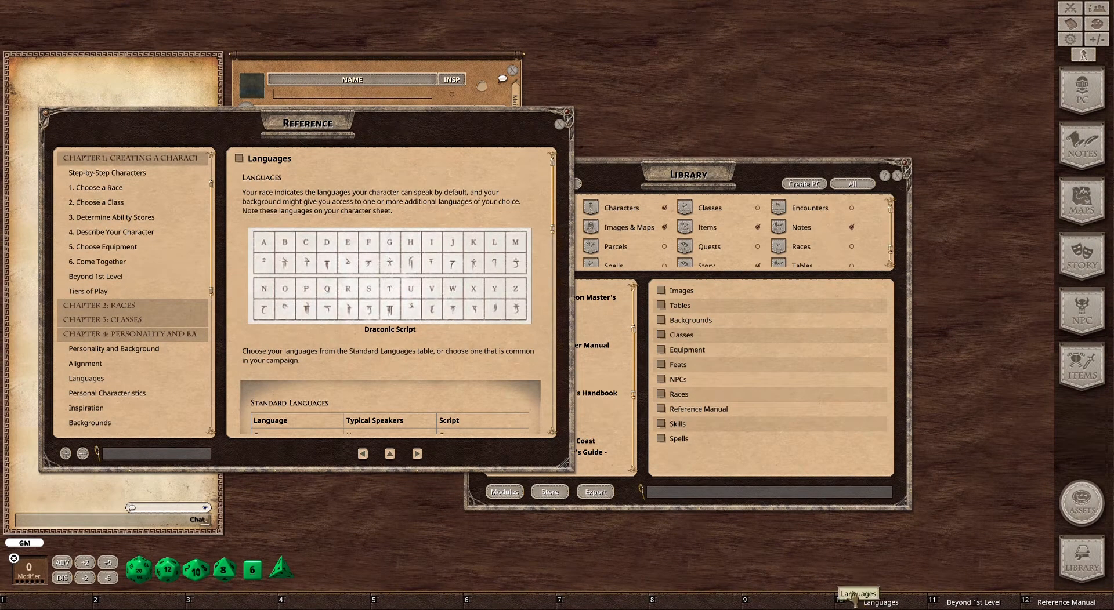
- Open the Weapons page in Chapter 5: Equipment and assign its Weapons Table link to hotkey slot 9
scroll(123, 260, "down", 2)
scroll(123, 260, "down", 10)
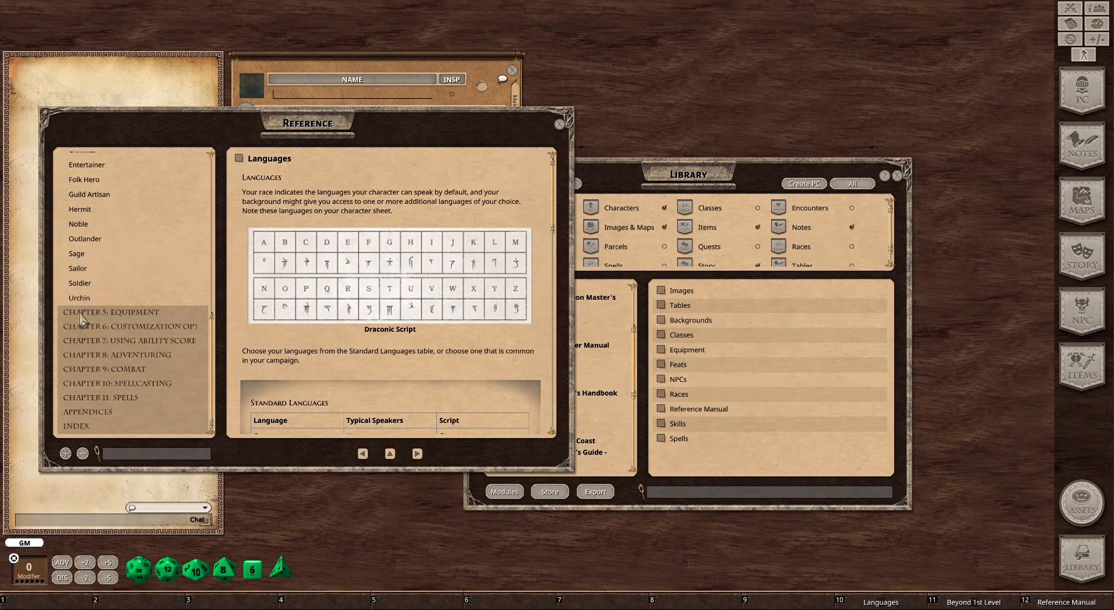
left_click(82, 313)
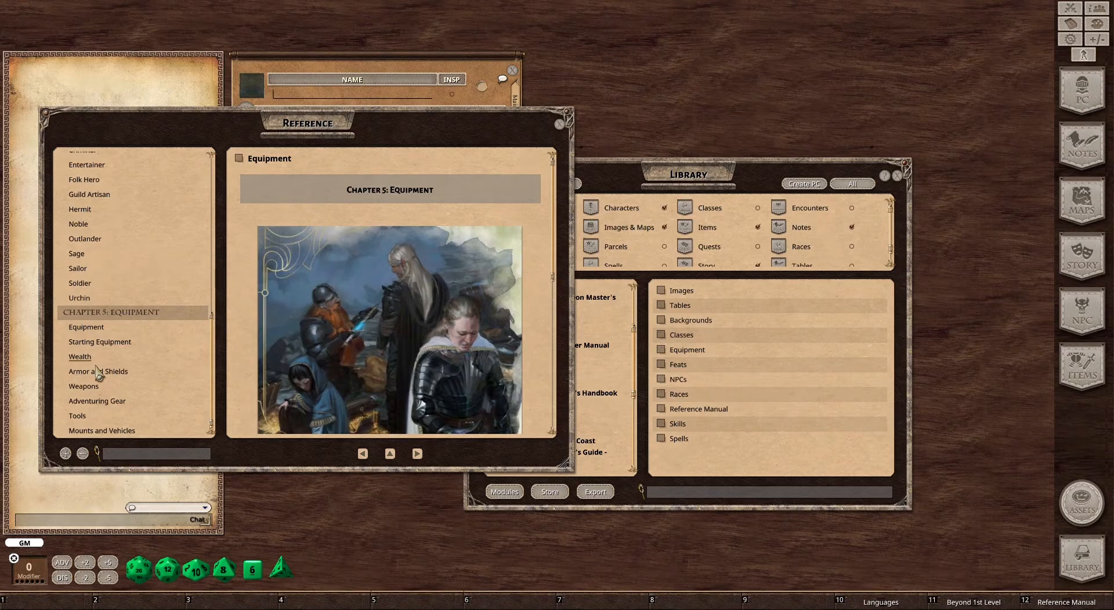
scroll(100, 374, "down", 2)
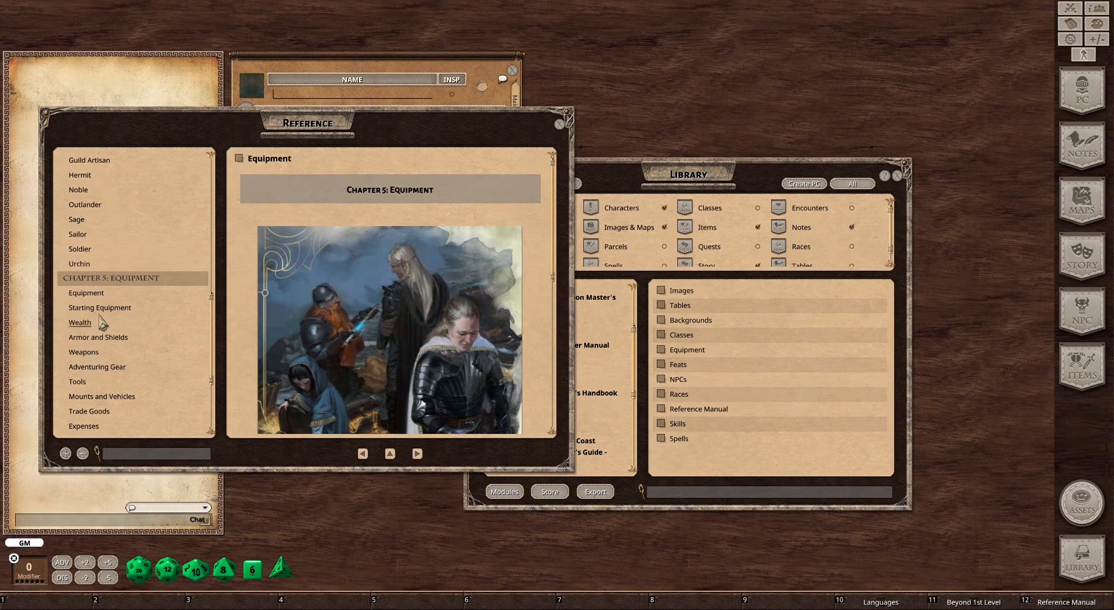
left_click(87, 352)
scroll(285, 257, "down", 10)
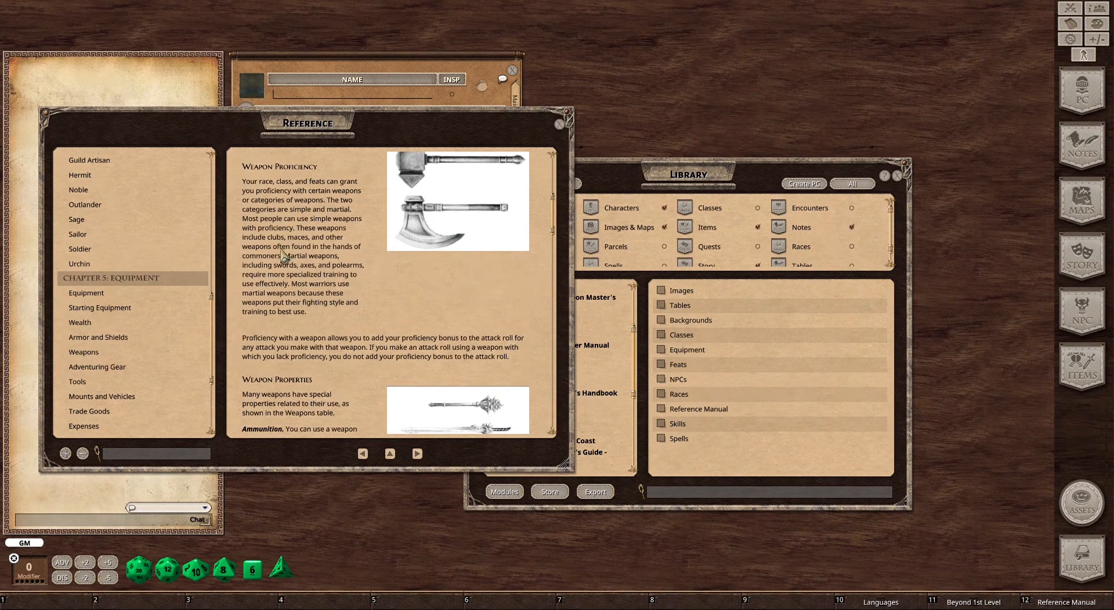
scroll(306, 284, "down", 5)
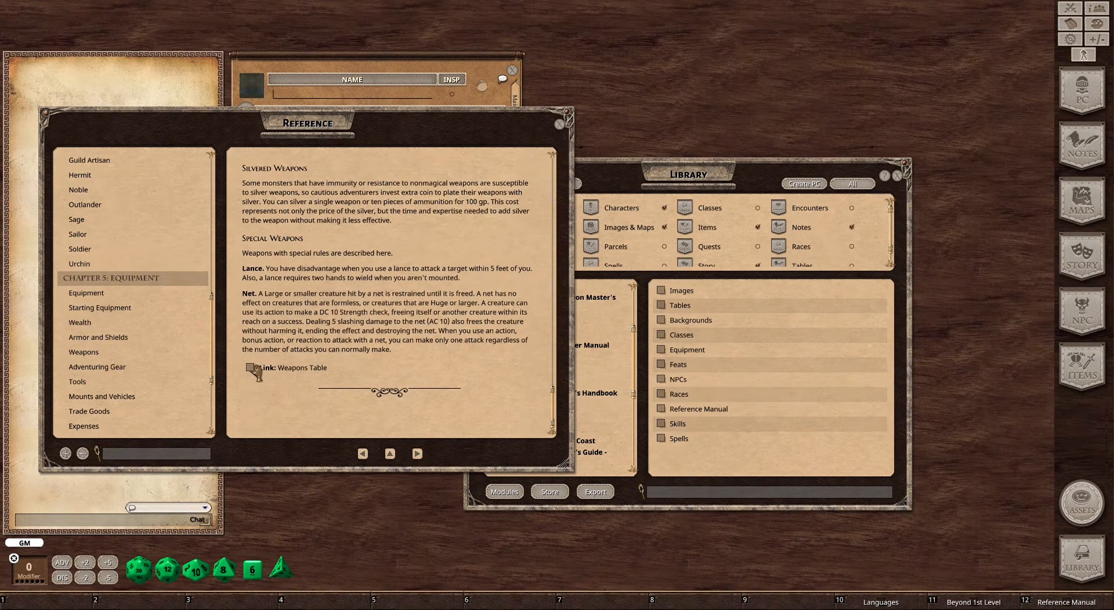
left_click_drag(769, 606, 769, 605)
scroll(415, 278, "up", 5)
scroll(415, 279, "up", 3)
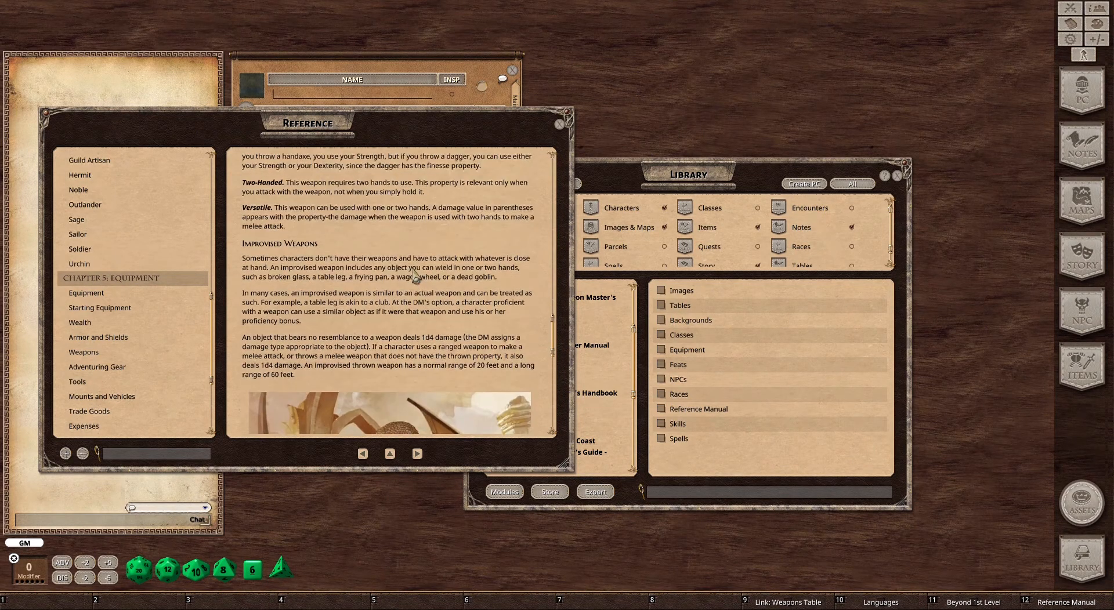
left_click_drag(554, 324, 547, 399)
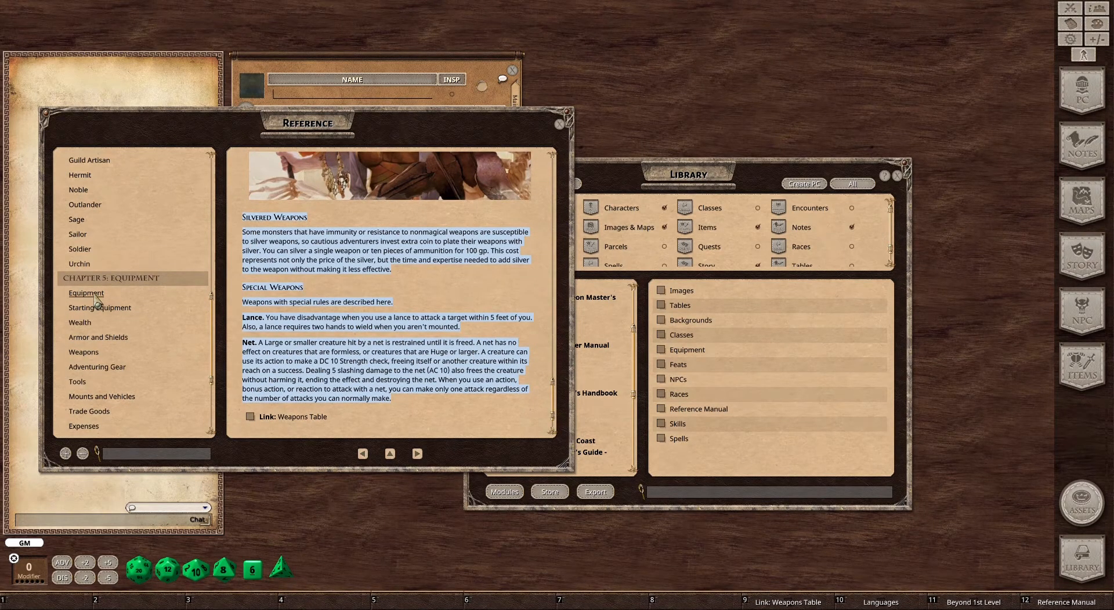
- Assign the Armor Table link from the Armor and Shields page to hotkey slot 8, then close the Reference window
left_click(100, 338)
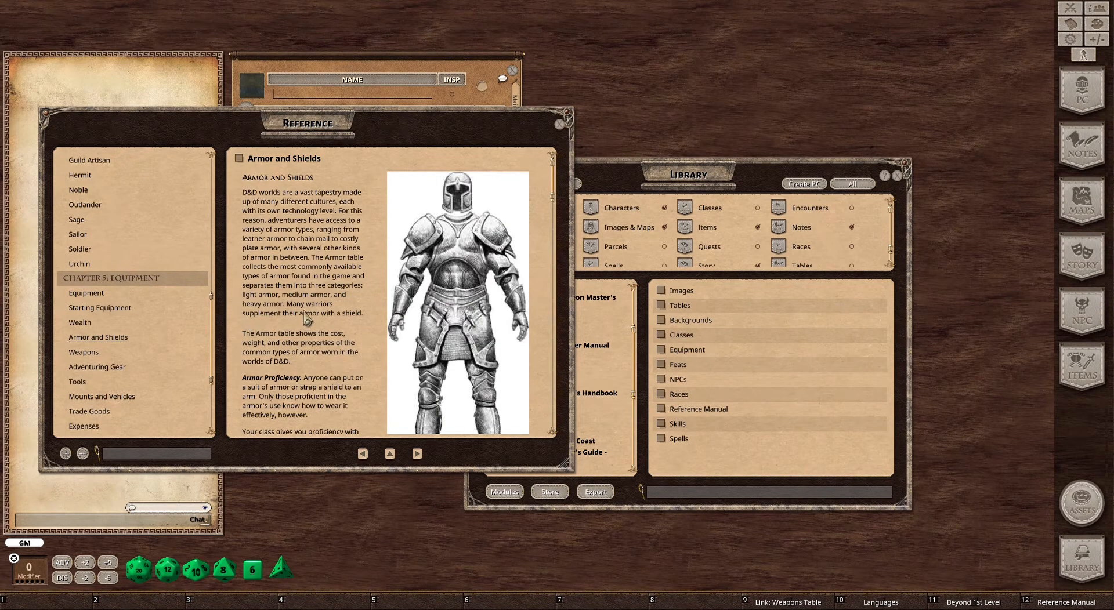
scroll(467, 235, "down", 5)
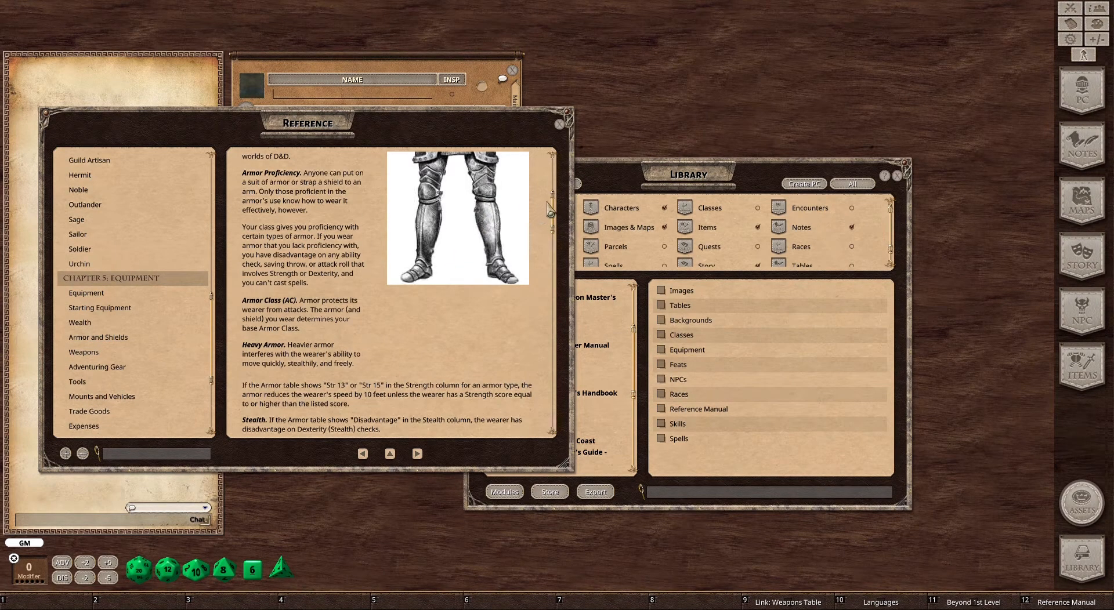
left_click_drag(556, 214, 555, 465)
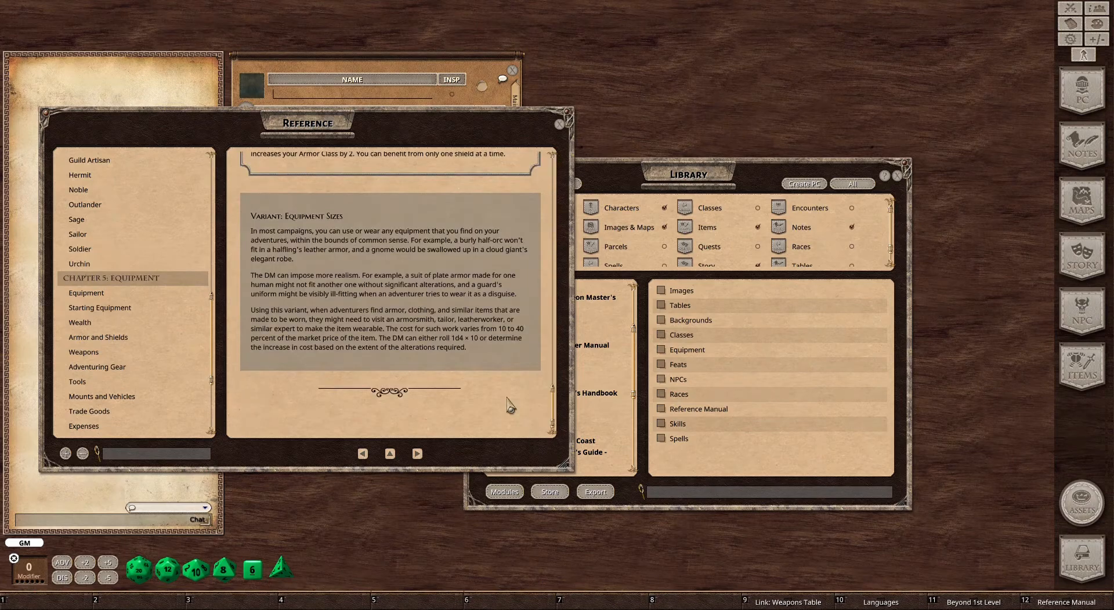
scroll(509, 406, "up", 12)
scroll(457, 348, "up", 6)
scroll(459, 349, "up", 3)
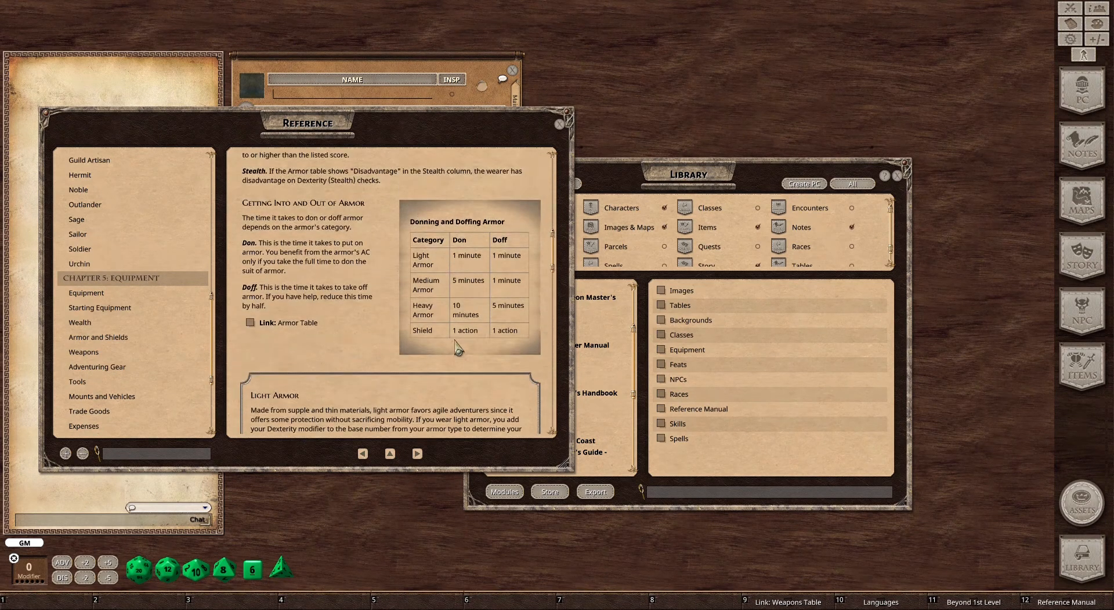
left_click_drag(254, 324, 687, 604)
left_click(561, 127)
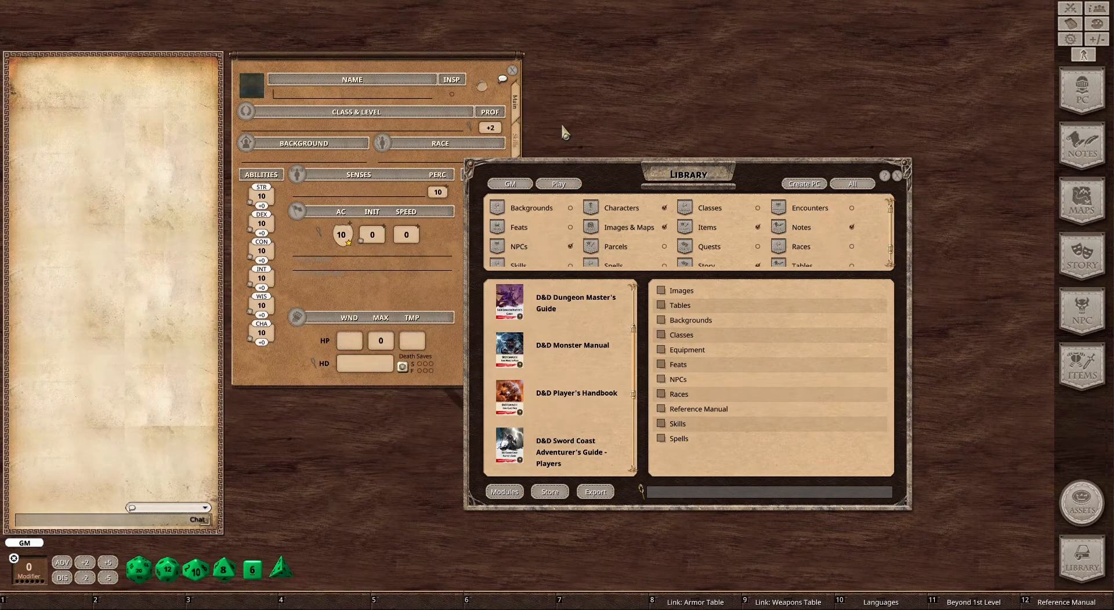
- Close and reopen the Library, apply the Create PC sidebar preset, and close the Library again
left_click(899, 176)
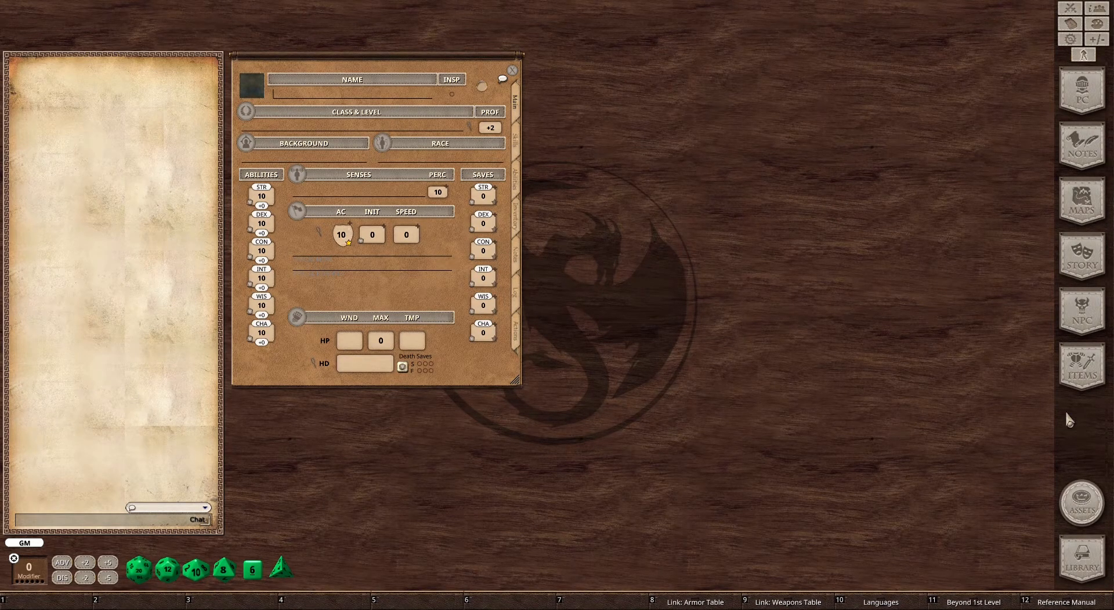
left_click(1082, 560)
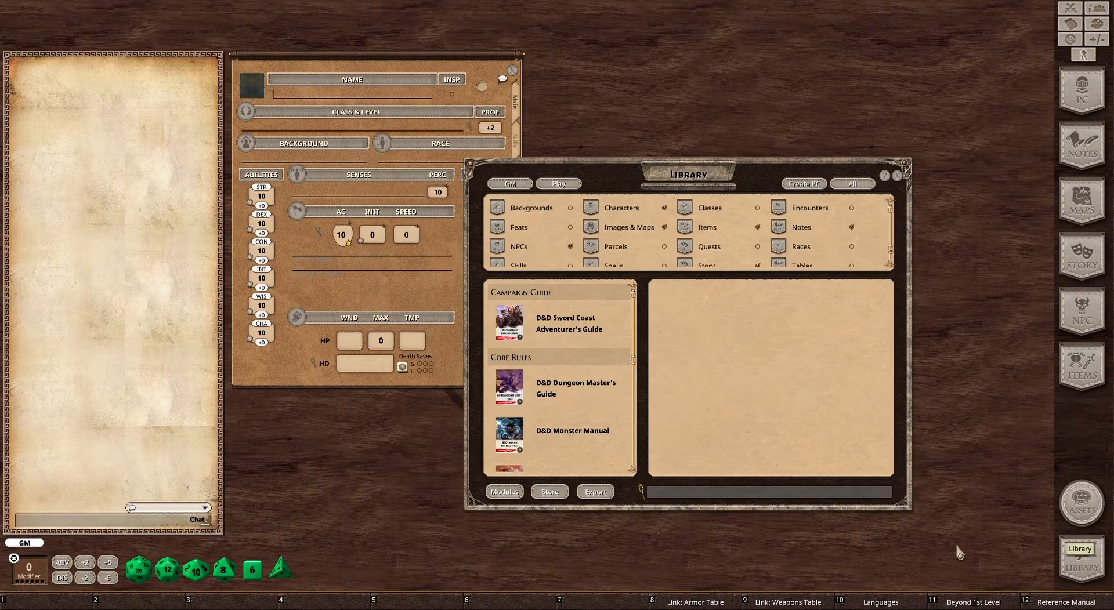
left_click(818, 184)
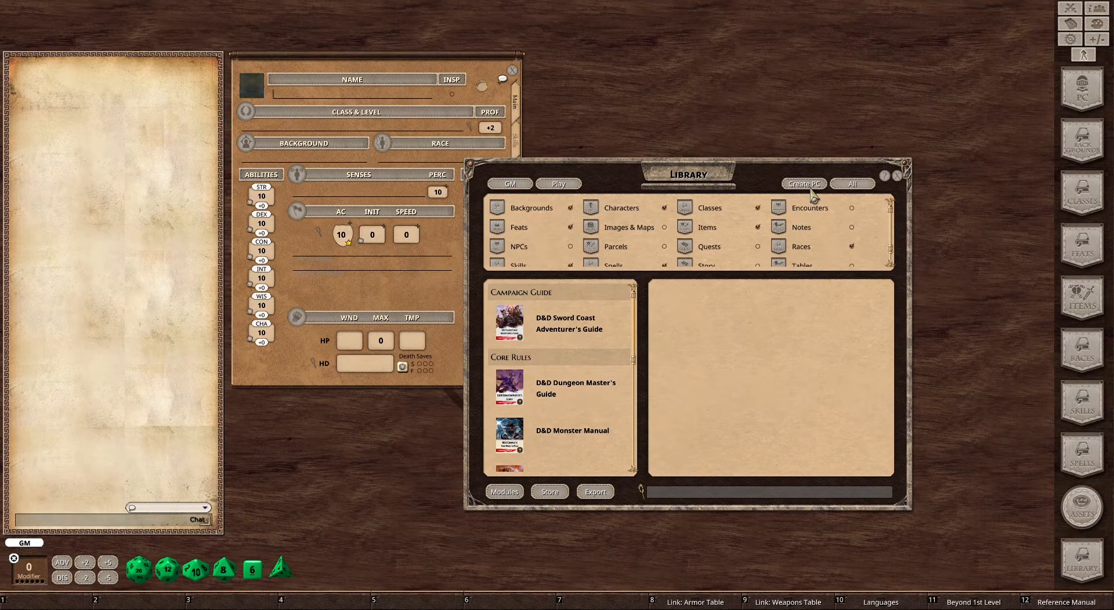
left_click(898, 175)
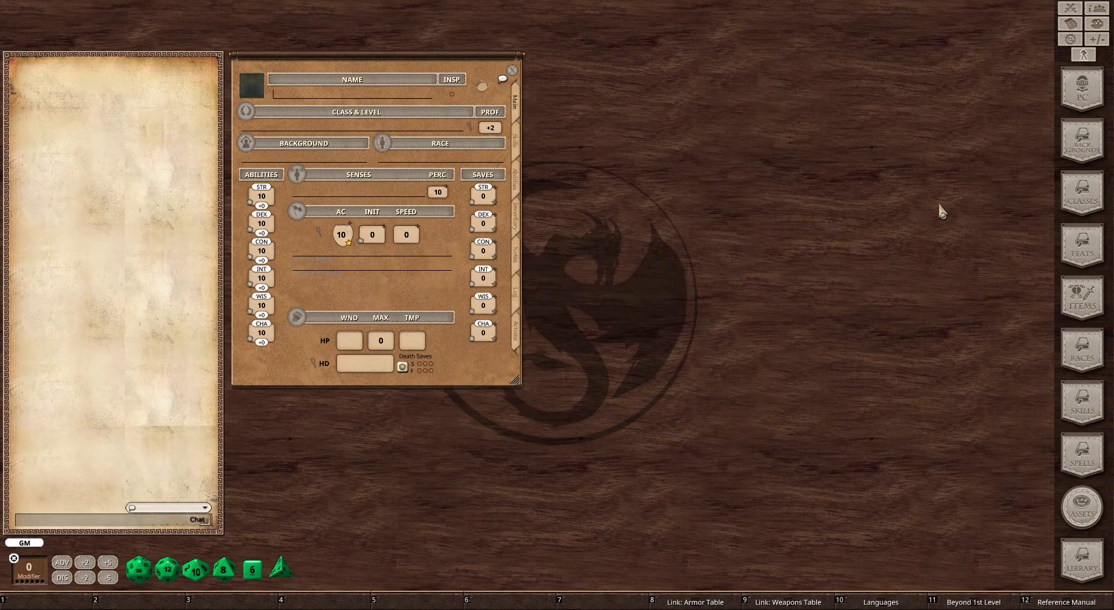
- Open the Backgrounds list, move it clear of the character sheet and drop a copy of the City Watch entry into the list
left_click(1095, 154)
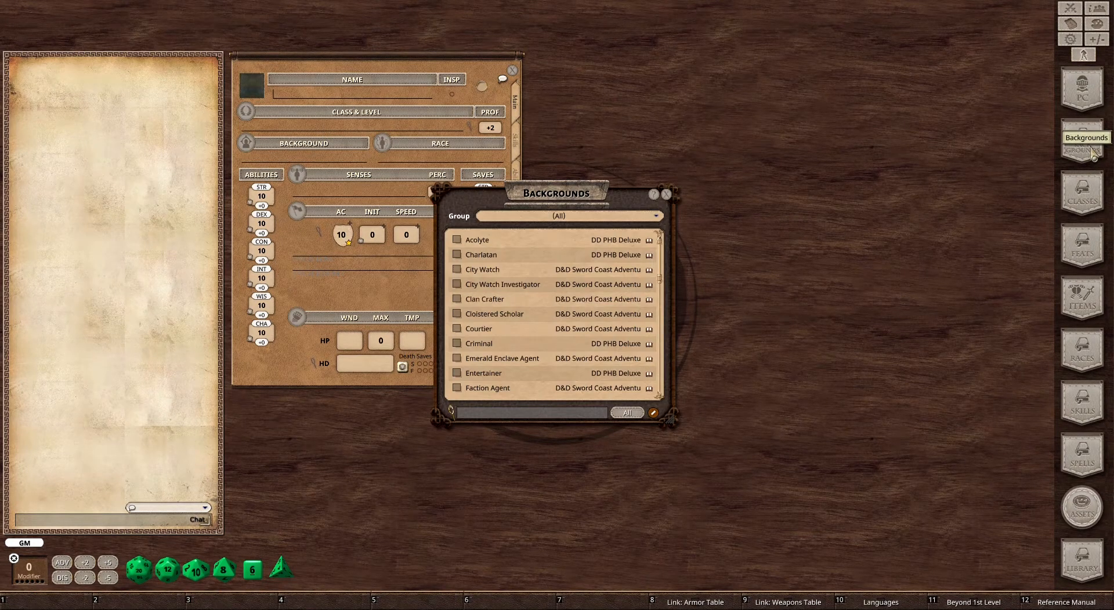
left_click_drag(592, 202, 901, 97)
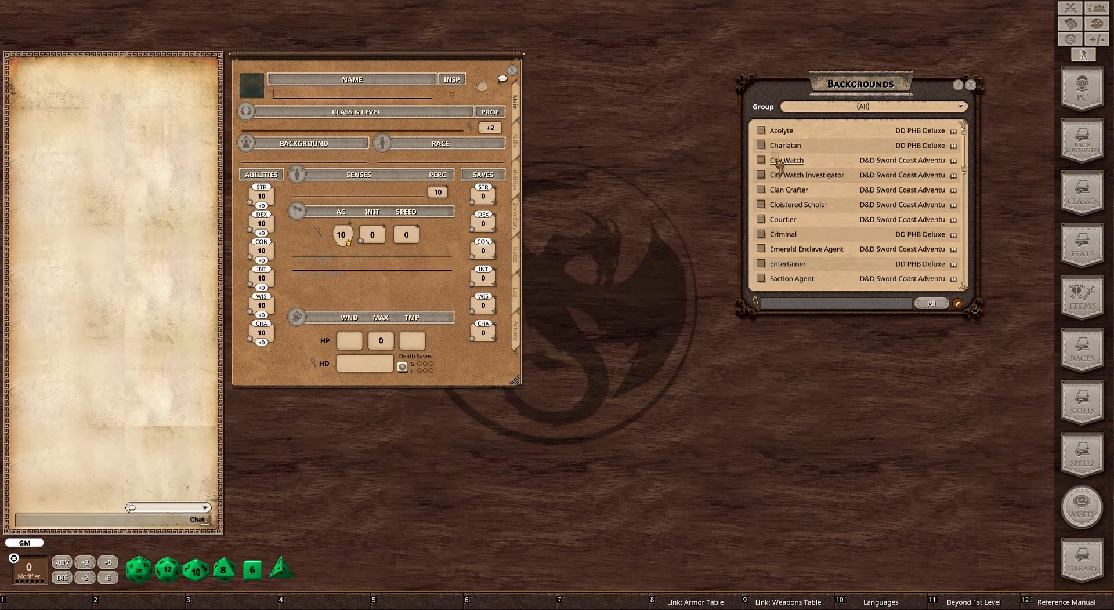
left_click_drag(772, 162, 772, 165)
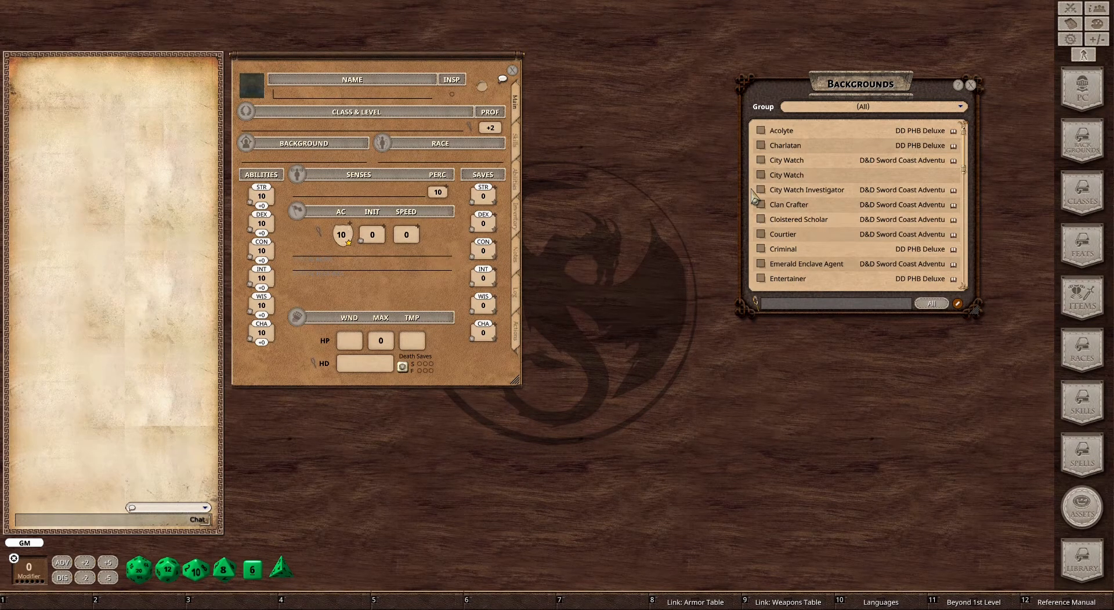
- Open the Charlatan background, place it between the character sheet and the Backgrounds list, and read through its proficiencies and equipment
left_click(766, 146)
left_click_drag(629, 209, 755, 109)
left_click_drag(775, 174, 775, 237)
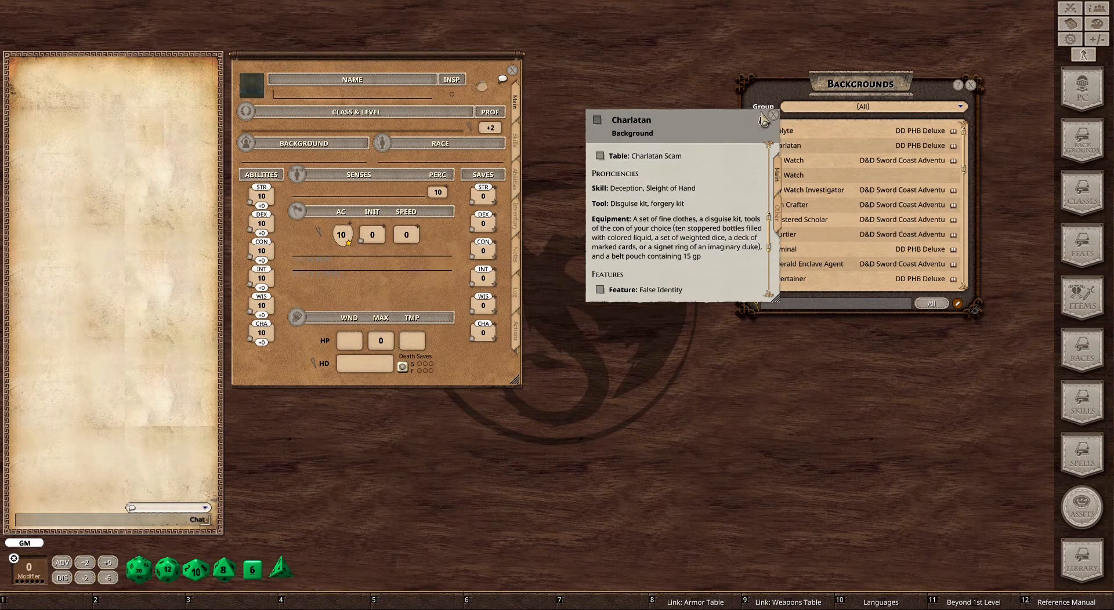
left_click_drag(700, 119, 676, 86)
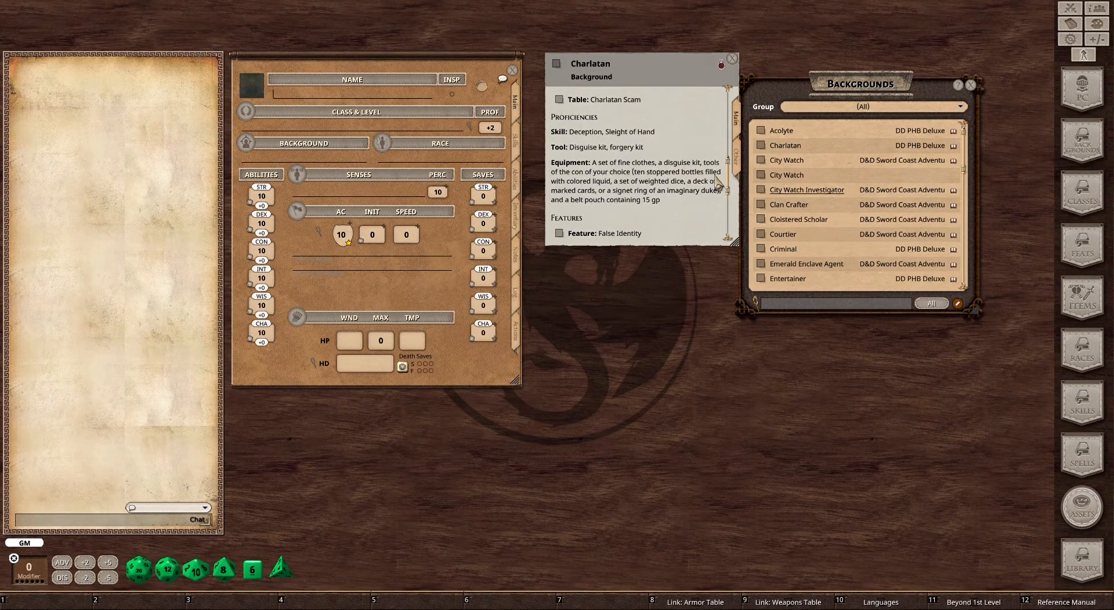
left_click_drag(734, 175, 714, 162)
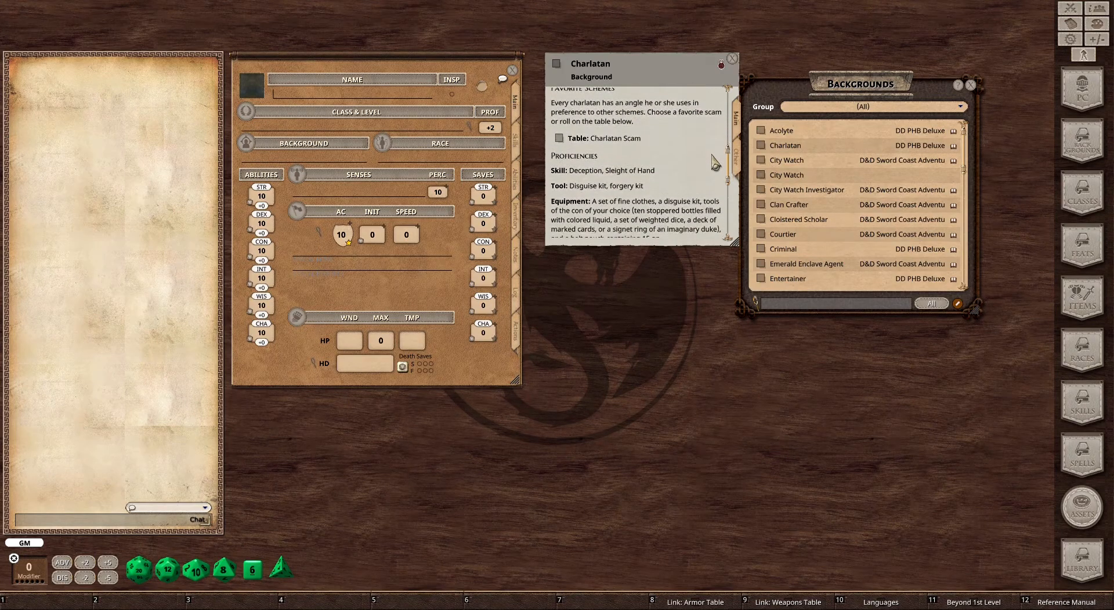
- View the linked Charlatan Scam table, then close both it and the Charlatan background and shift the Backgrounds list farther from the character sheet
left_click(559, 135)
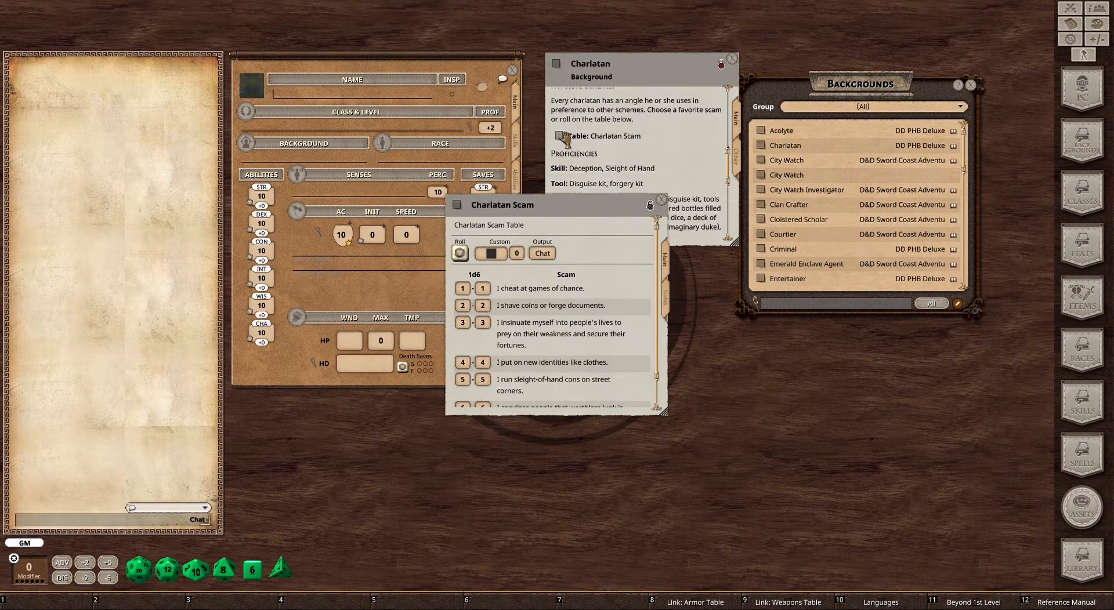
left_click(662, 199)
left_click_drag(736, 167, 741, 103)
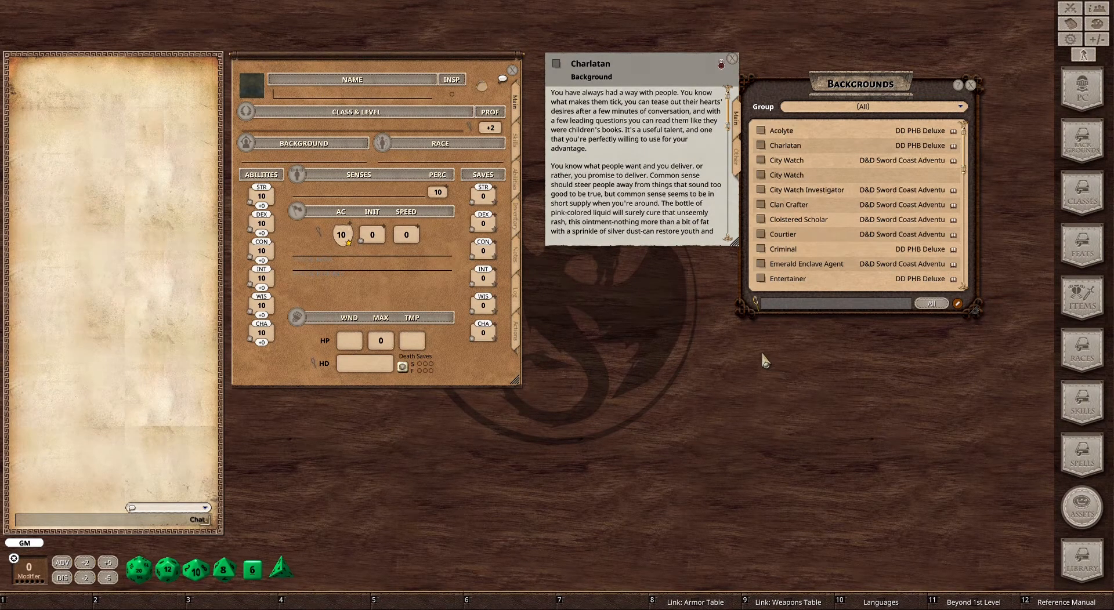
left_click_drag(847, 78, 866, 47)
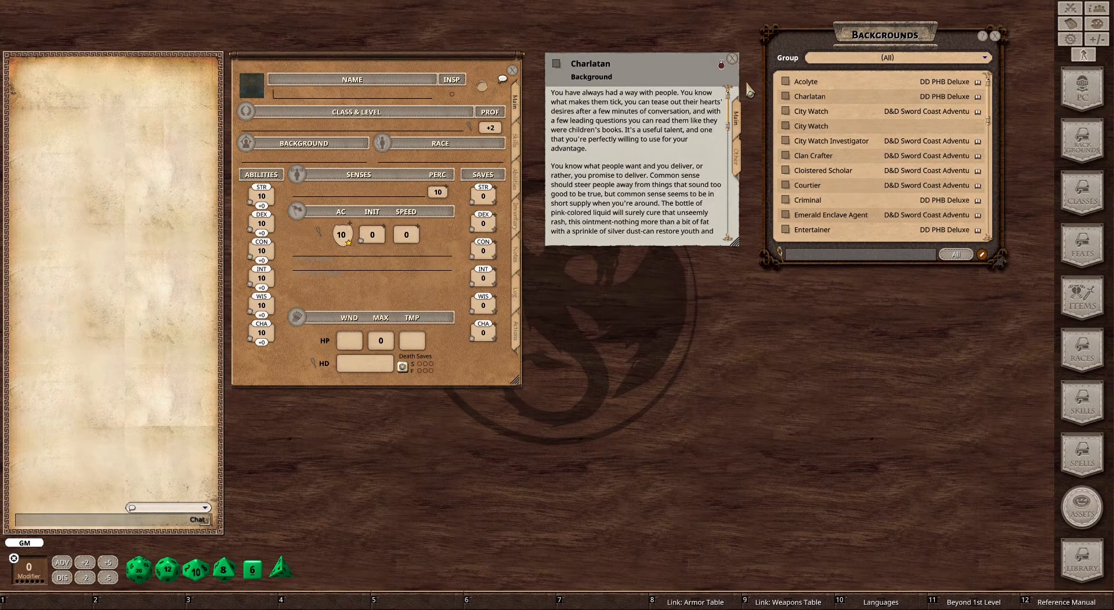
left_click(733, 59)
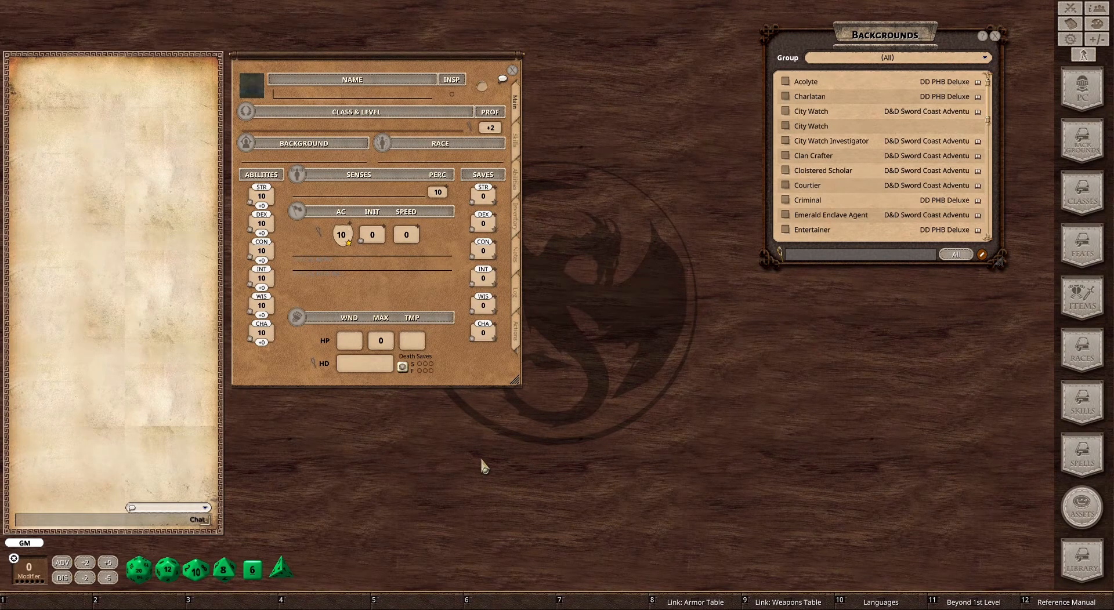
- Gather four six-sided dice as one 4d6 roll and store it in hotkey slot 1
left_click_drag(255, 575, 280, 477)
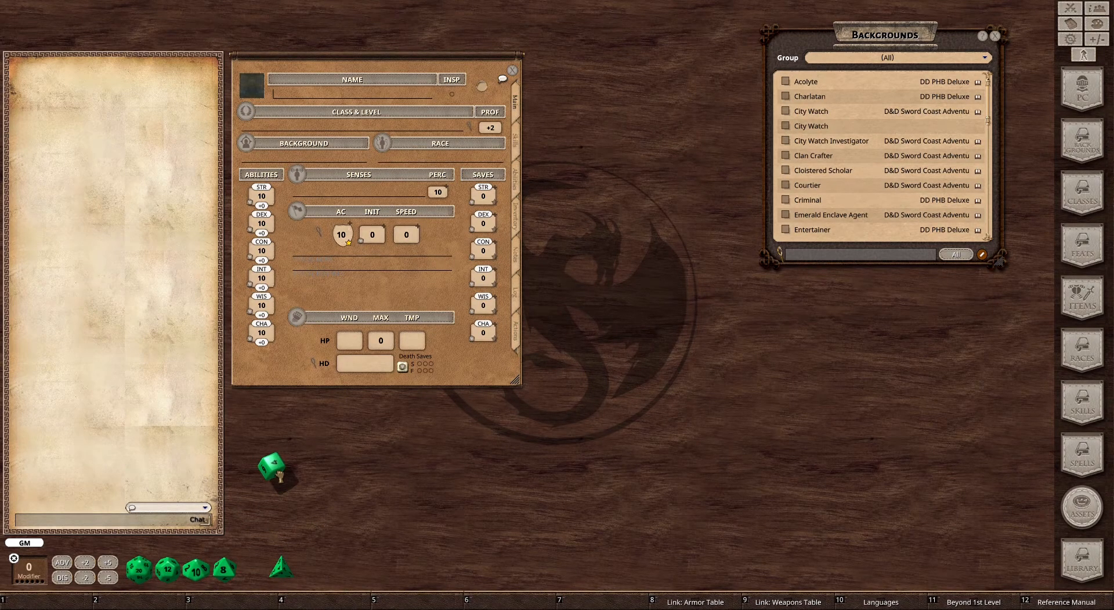
left_click_drag(280, 477, 267, 564)
left_click_drag(271, 500, 275, 486)
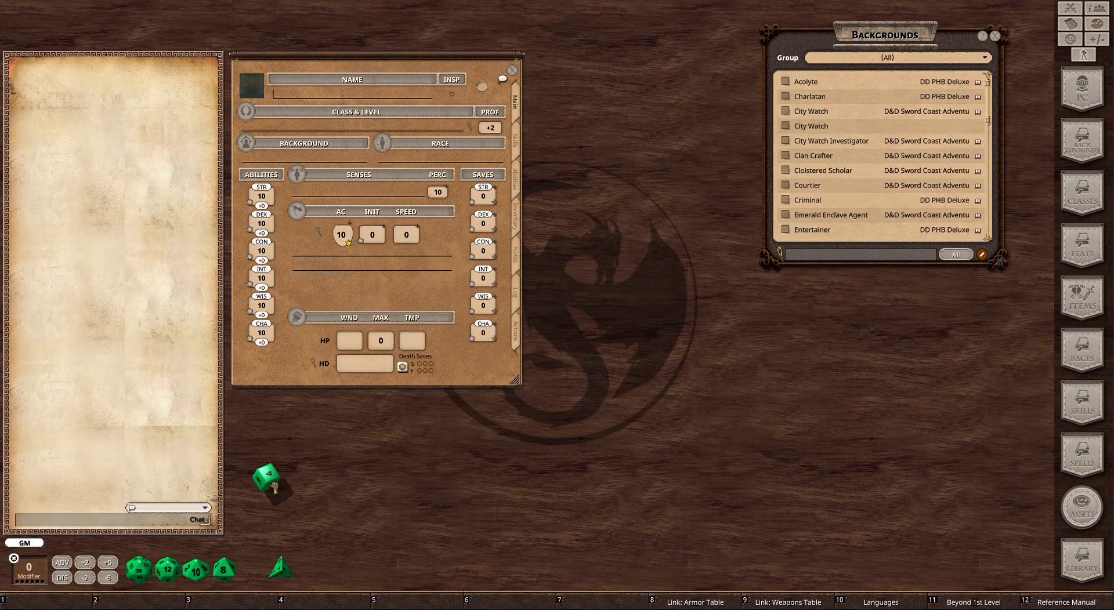
mouse_move(275, 486)
left_mouse_down()
mouse_move(233, 574)
mouse_move(274, 519)
mouse_move(278, 487)
left_mouse_up()
scroll(277, 486, "up", 3)
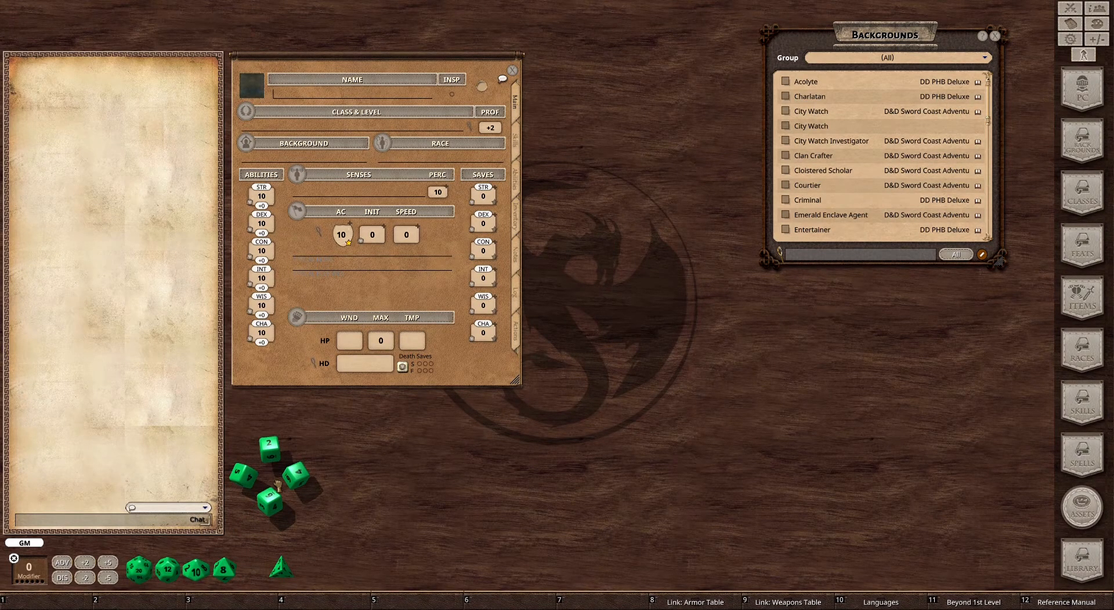
left_click_drag(278, 486, 46, 606)
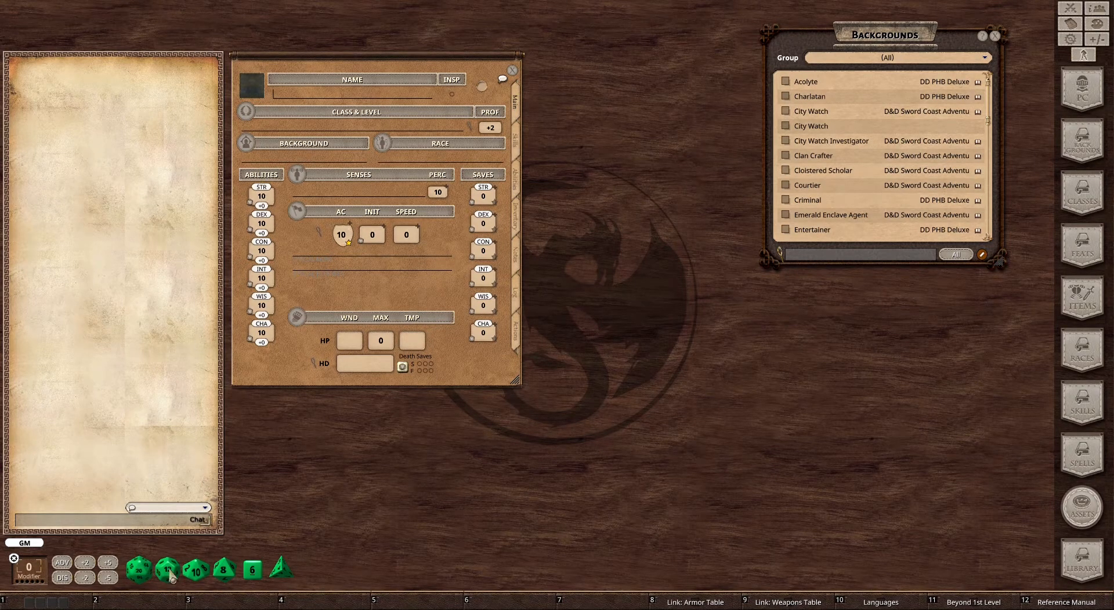
- Roll the hotkeyed 4d6 into the chat six times, once per ability score
left_click(49, 606)
left_click(50, 605)
left_click(49, 606)
left_click(50, 606)
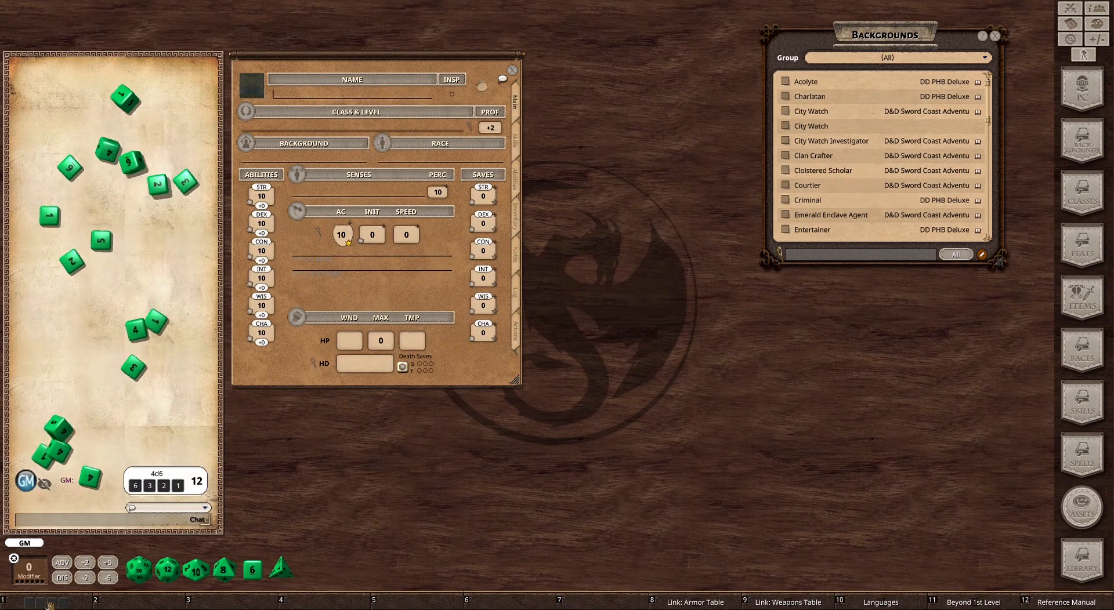
left_click(50, 606)
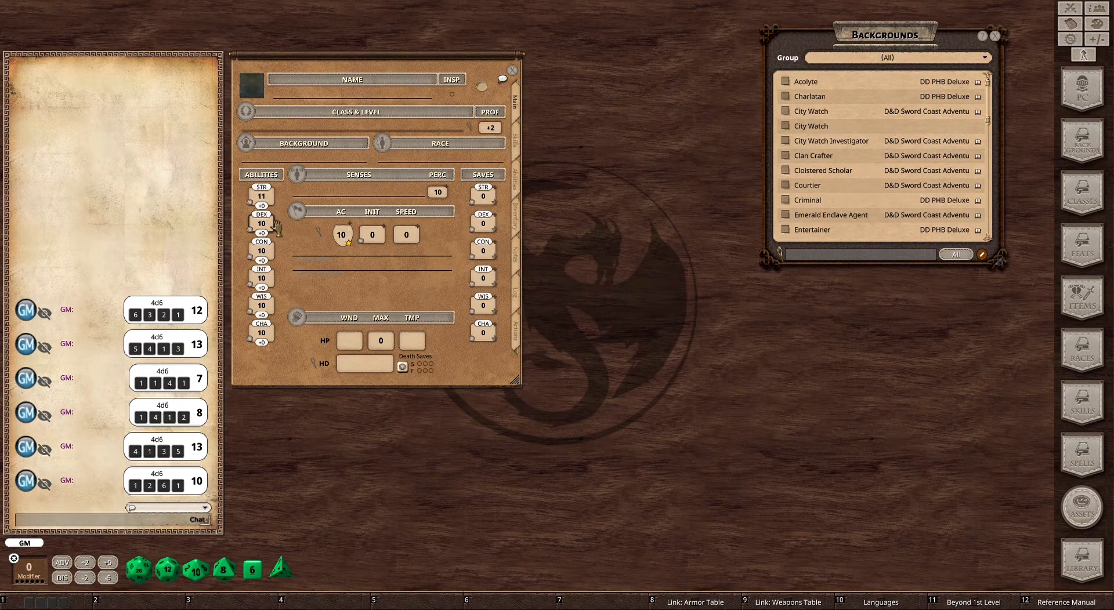
- Set the character's Dexterity to 6 and Constitution to 12
scroll(275, 226, "up", 2)
type("6")
- Open the Charlatan background at its proficiencies, place it clear of the character sheet, and apply it to the character
left_click(789, 100)
left_click_drag(650, 80, 677, 107)
scroll(667, 152, "down", 3)
scroll(668, 152, "down", 3)
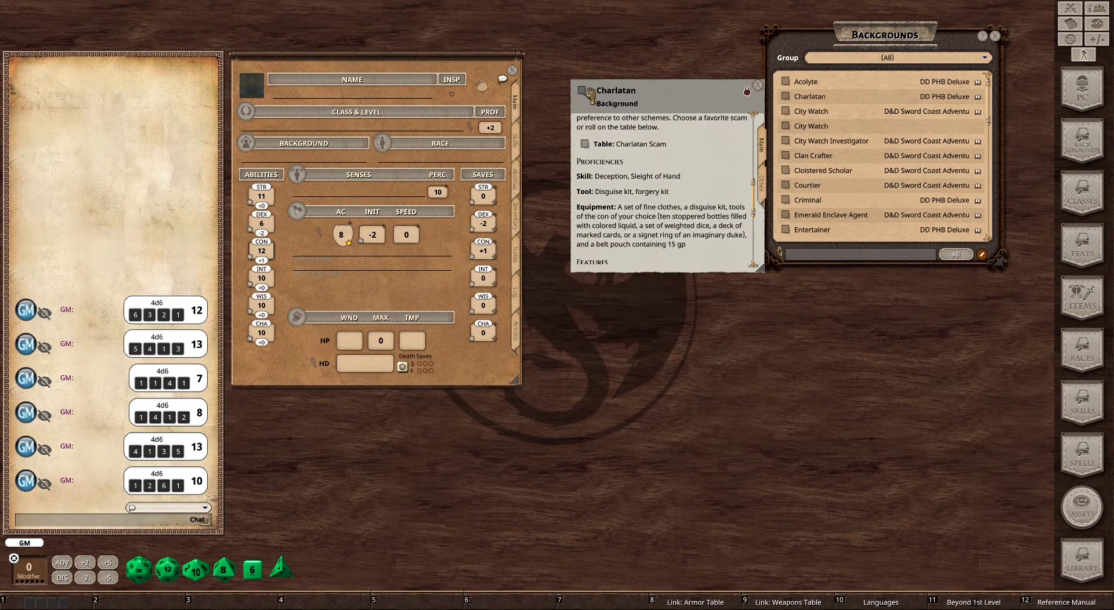
left_click_drag(587, 94, 311, 163)
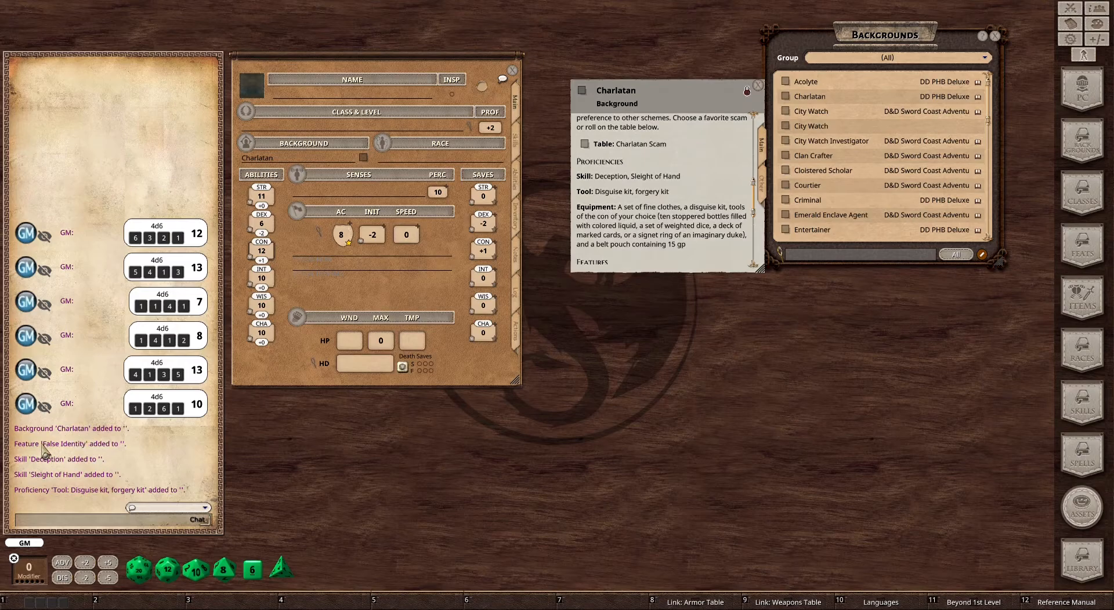
- Check the character's abilities and skills against the Charlatan background's proficiencies, then return to the main character page
left_click(515, 180)
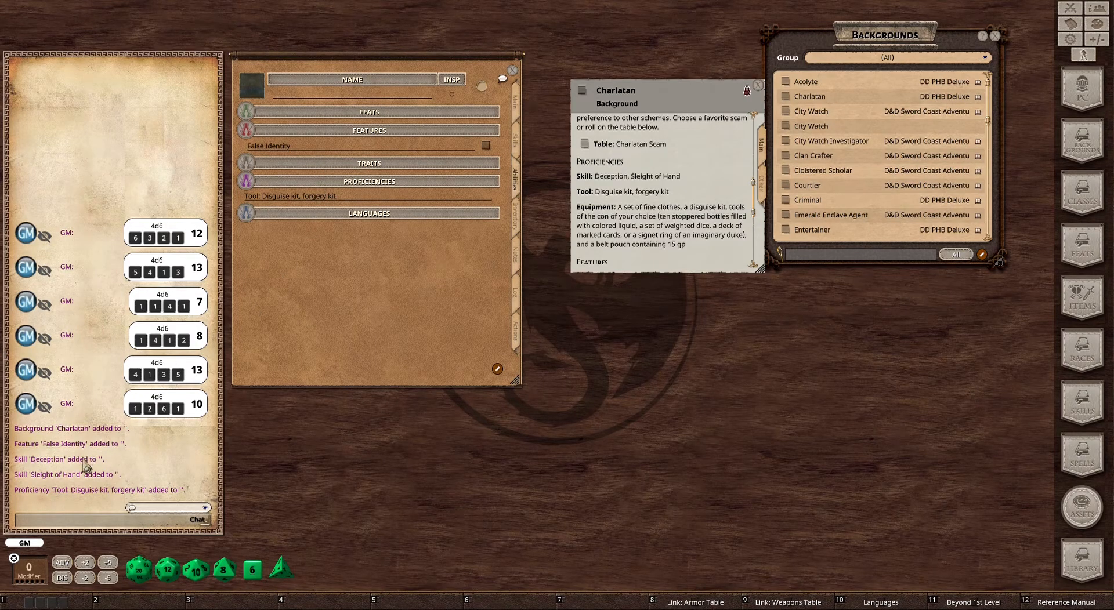
left_click(520, 150)
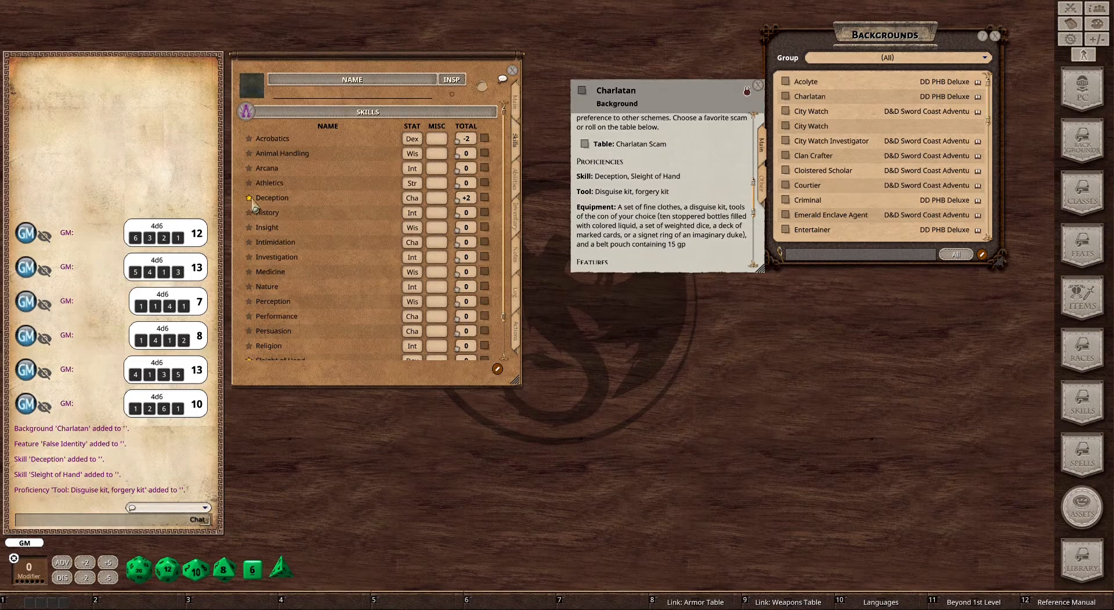
scroll(266, 238, "down", 3)
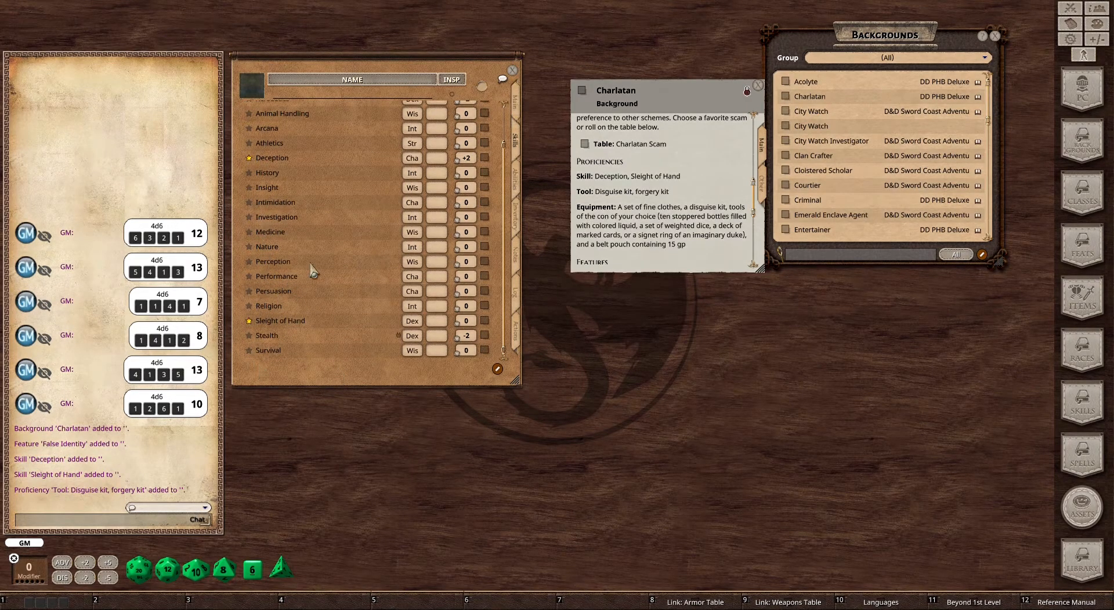
scroll(338, 262, "up", 3)
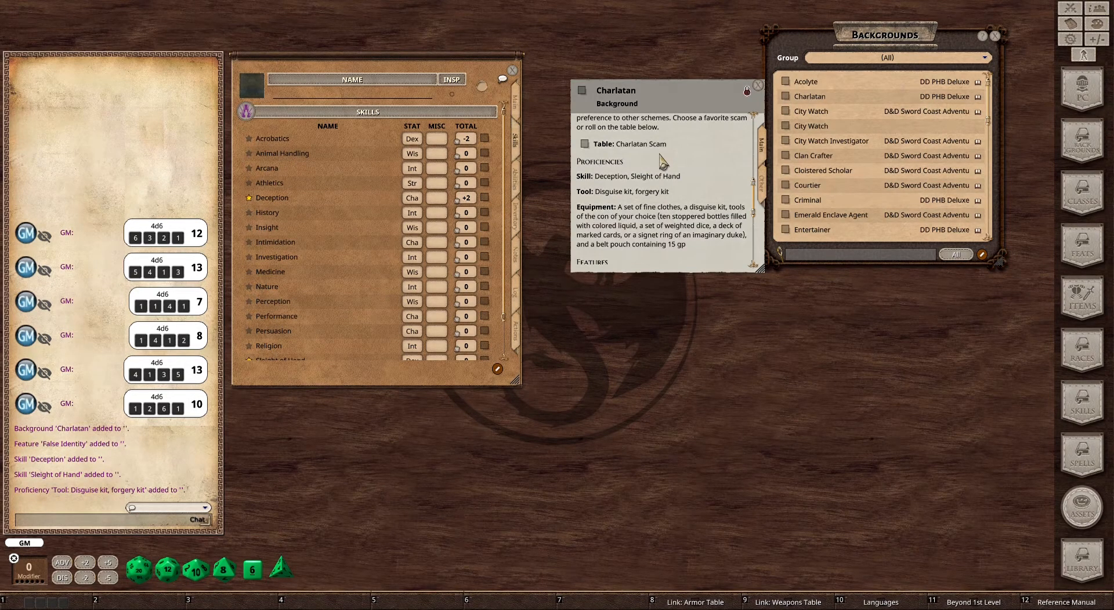
scroll(662, 162, "down", 2)
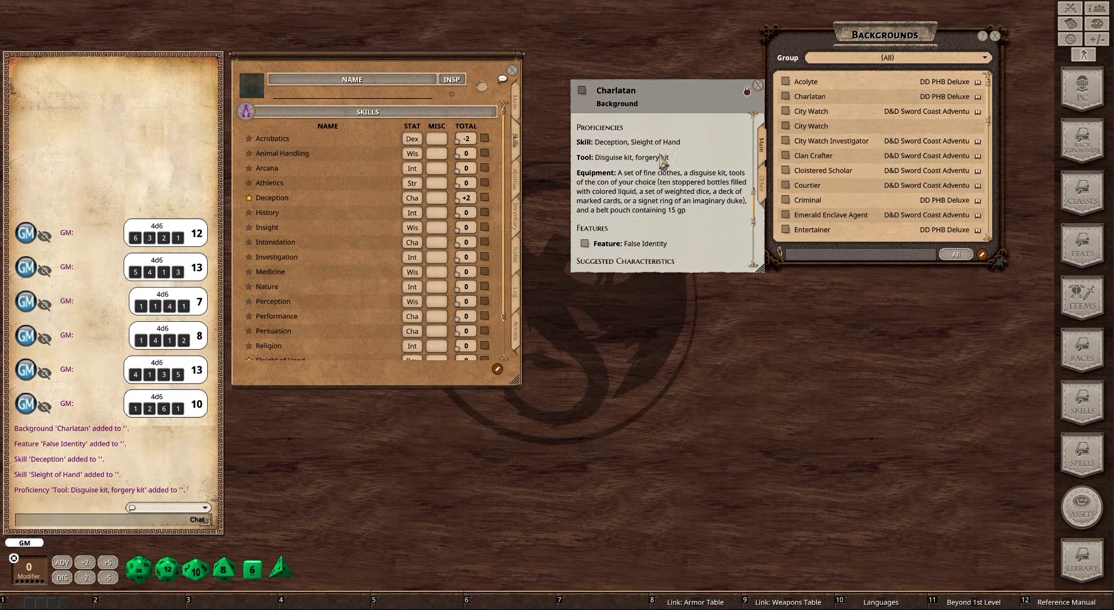
scroll(662, 162, "down", 1)
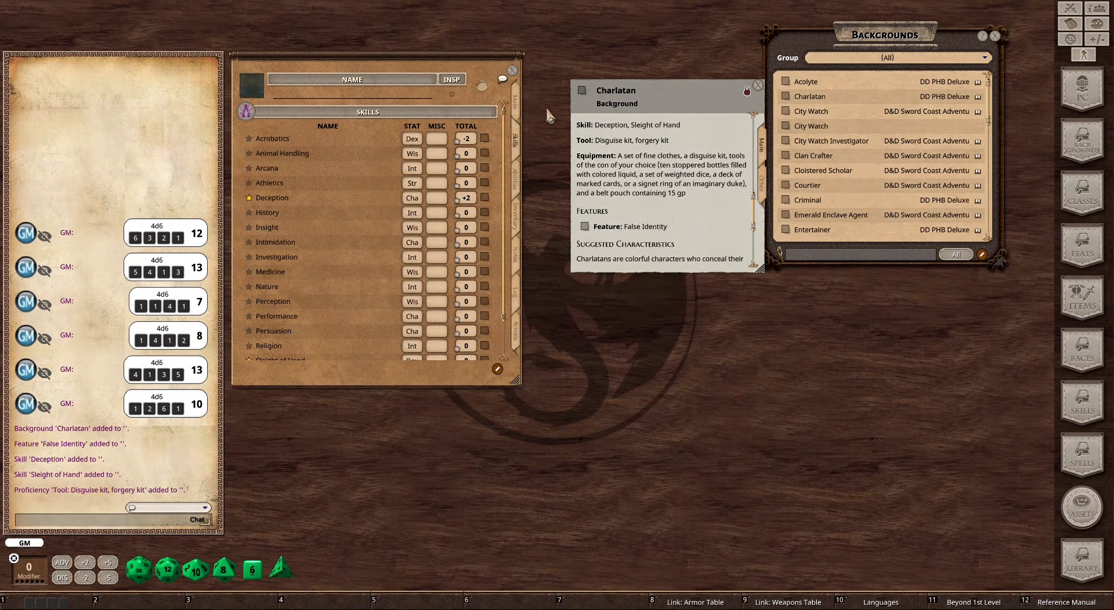
left_click(515, 102)
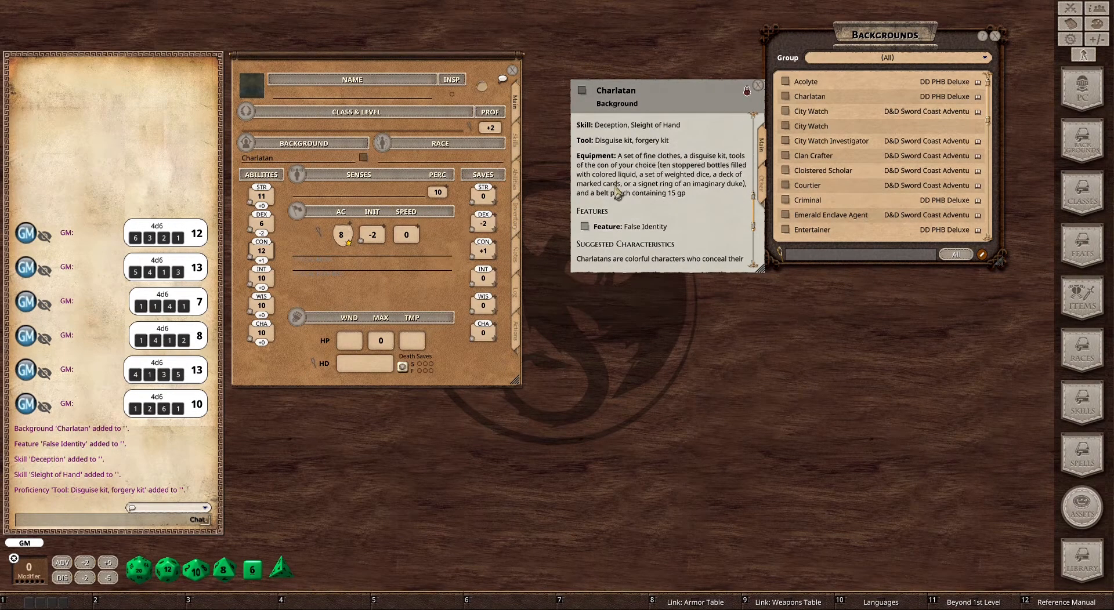
- Show the character's inventory with the Charlatan window beside it, and replace the Backgrounds list with the Items list set apart from both
left_click(519, 221)
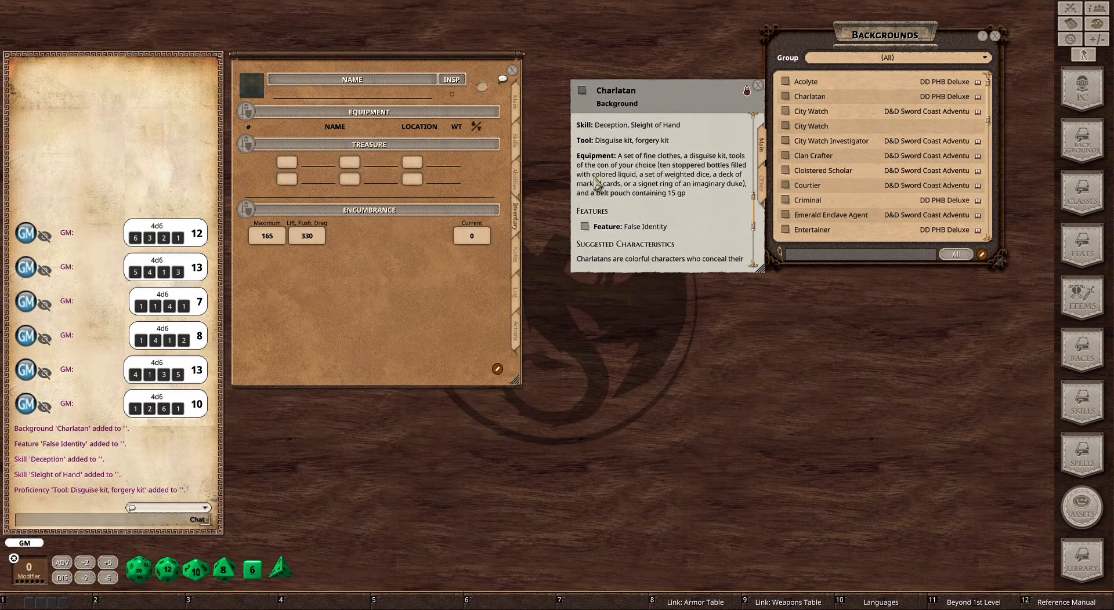
left_click_drag(668, 108, 635, 93)
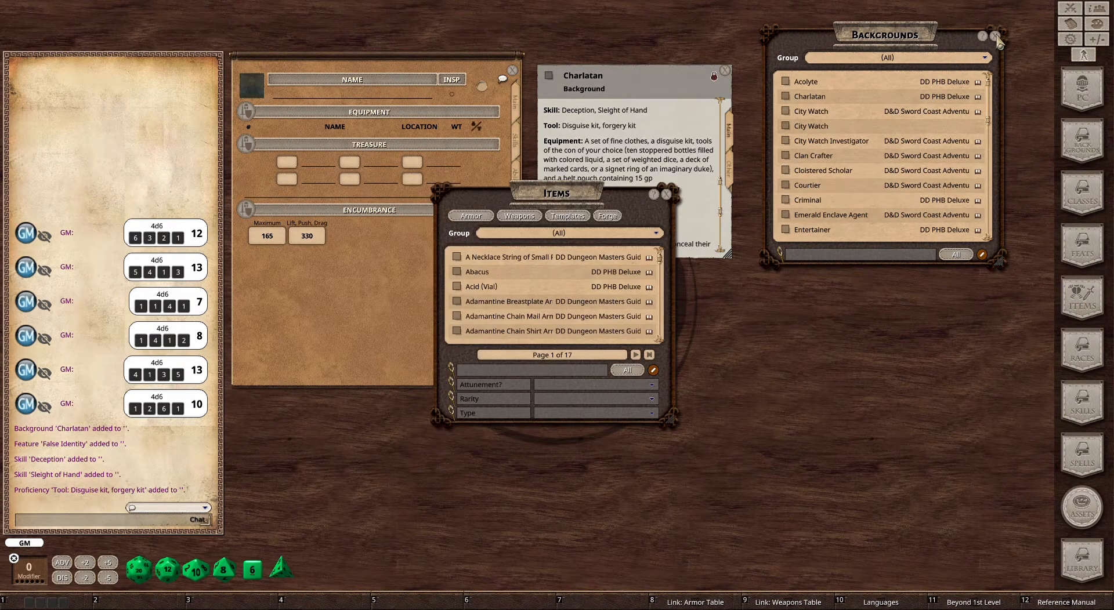
left_click(996, 37)
left_click_drag(614, 195, 939, 253)
- Search the items for "fine clothes", retry with "clothes", and add Clothes, Fine to the character's equipment
left_click(826, 431)
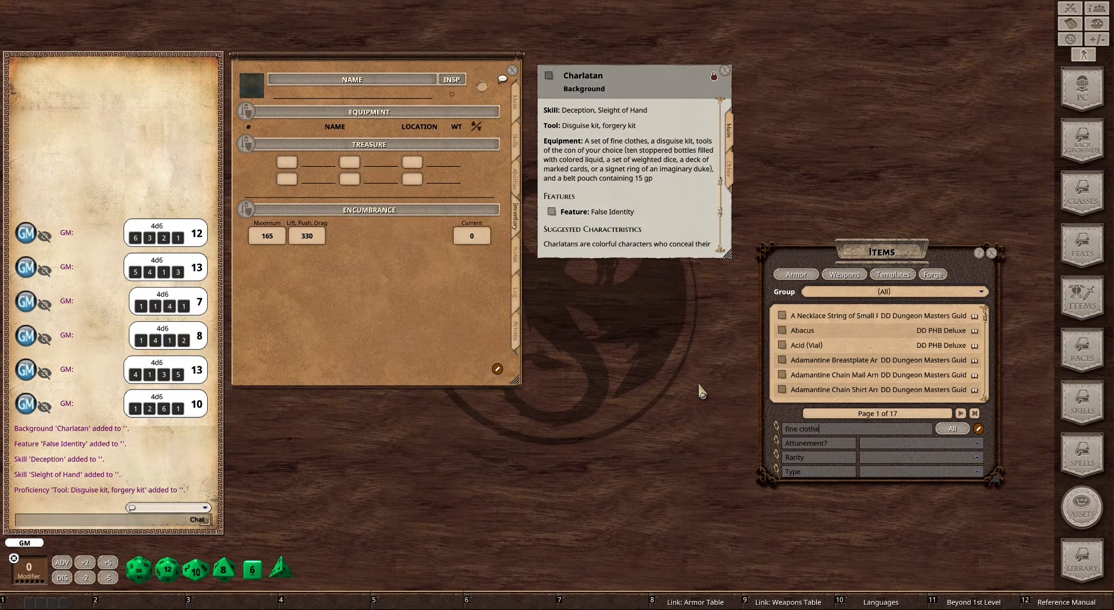
key("Return")
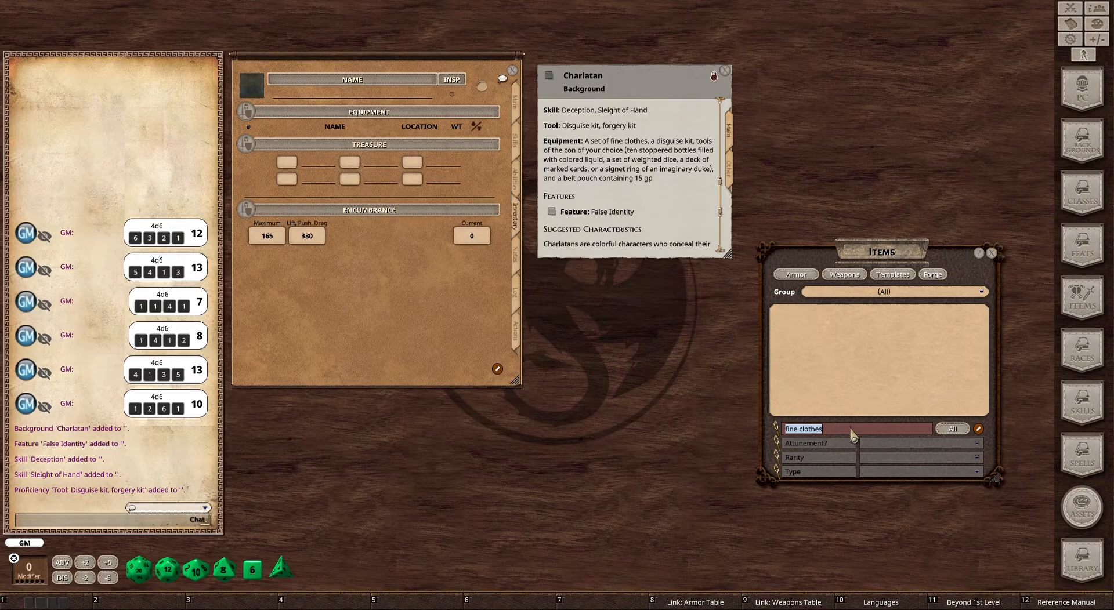
key("BackSpace")
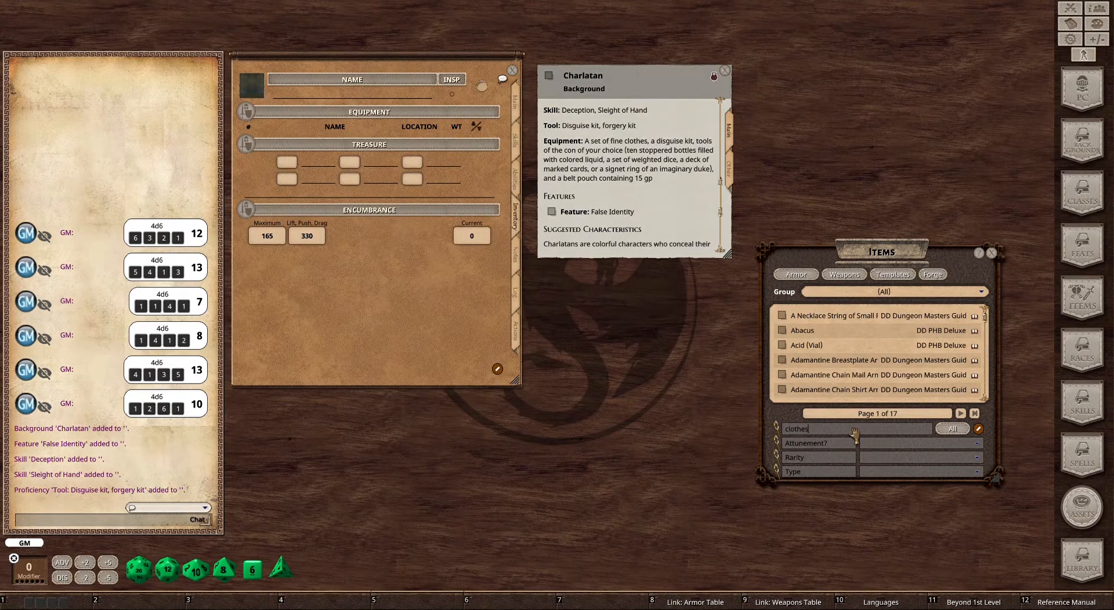
key("Return")
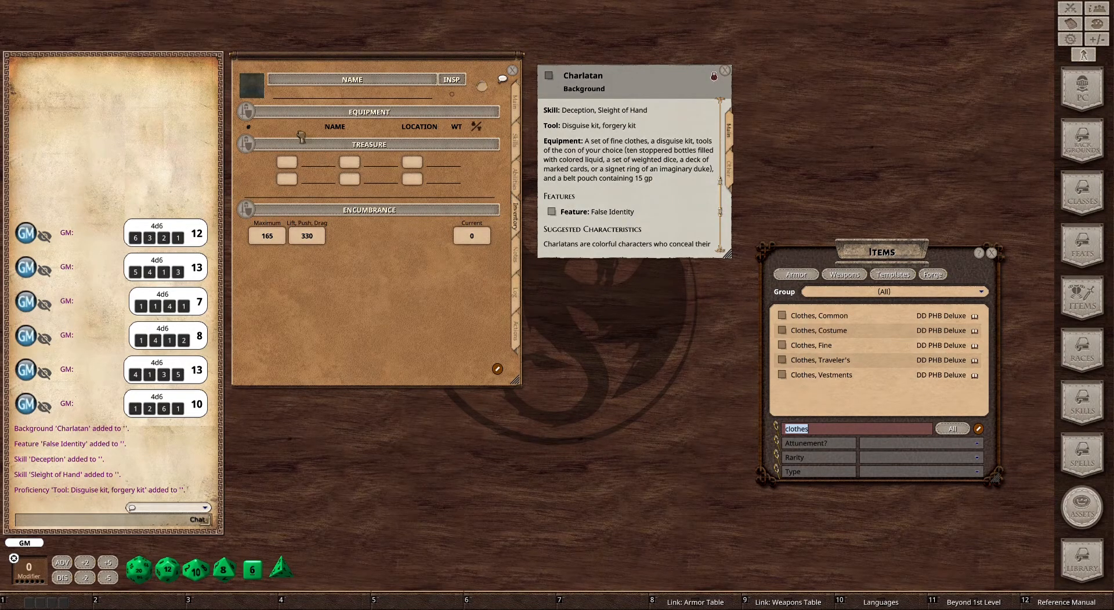
left_click_drag(299, 135, 297, 135)
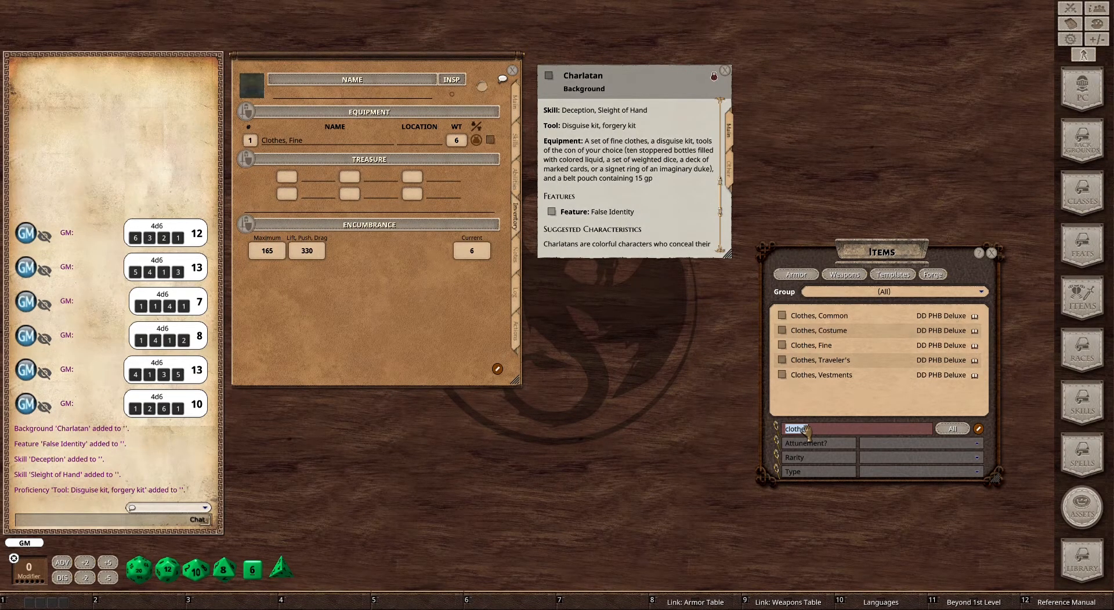
- Search the items for "cards", and add a custom equipment entry named Marked Cards below Clothes, Fine
key("BackSpace")
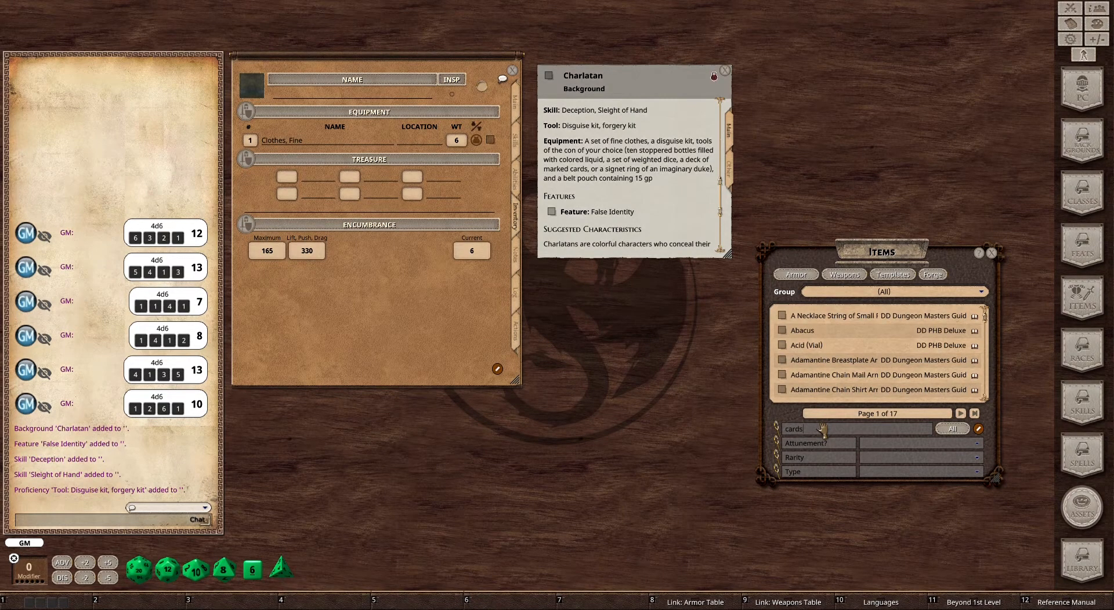
left_click(823, 430)
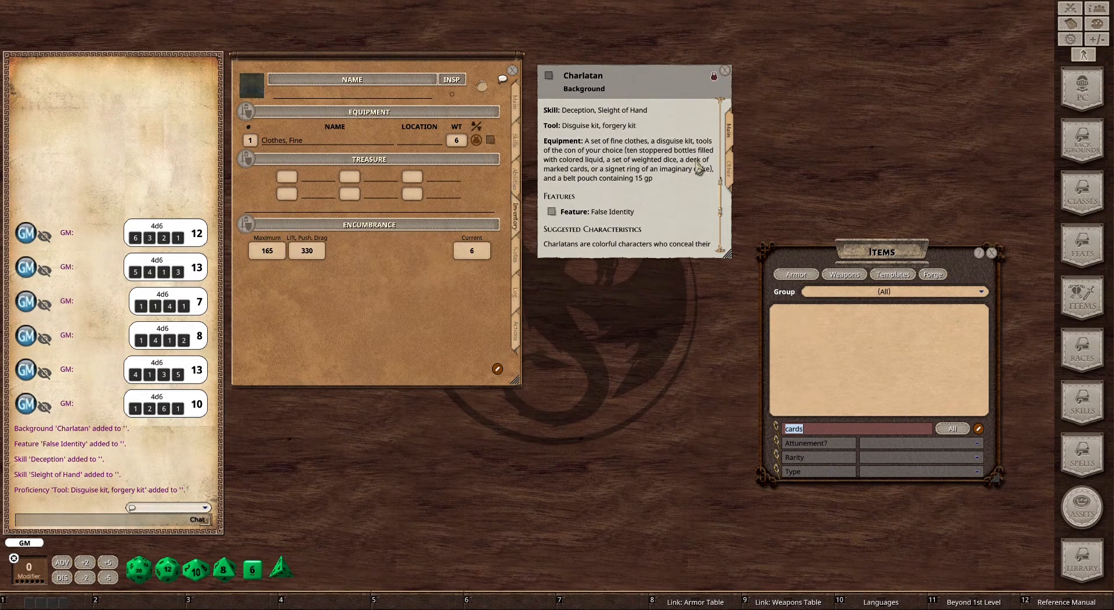
left_click(318, 142)
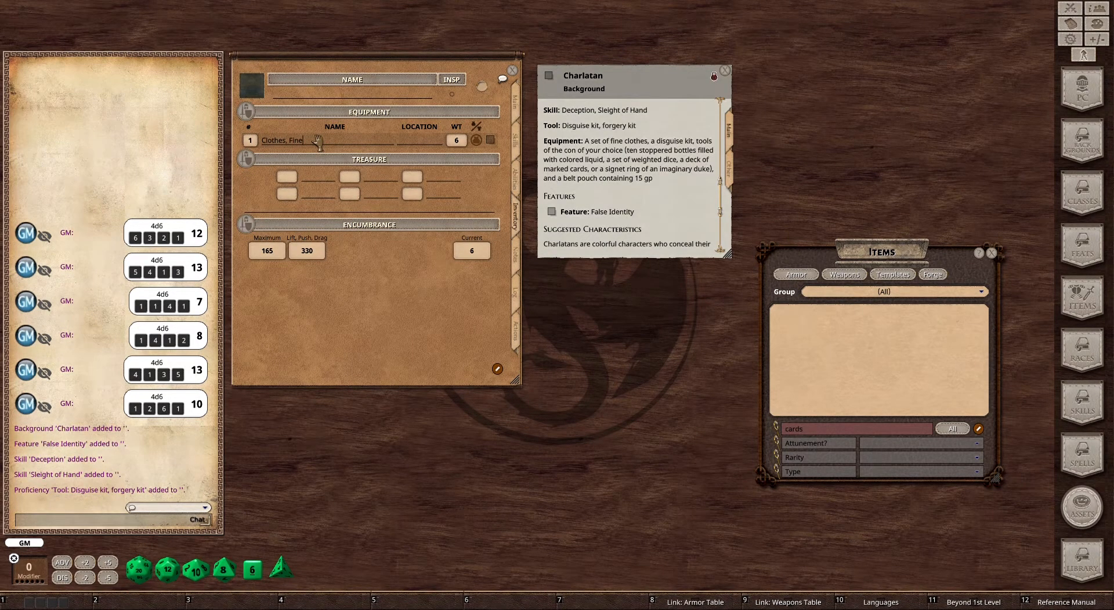
key("Return")
type("Marked Cards")
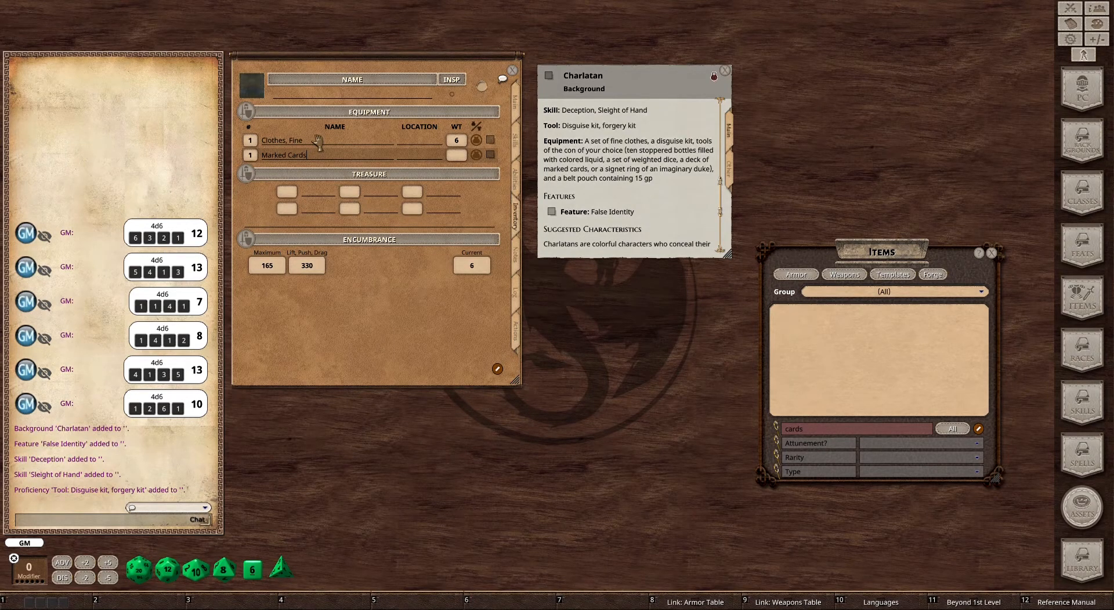
- Open the new equipment entry's item record, lock and unlock it, and name the record Marked Cards
left_click(491, 155)
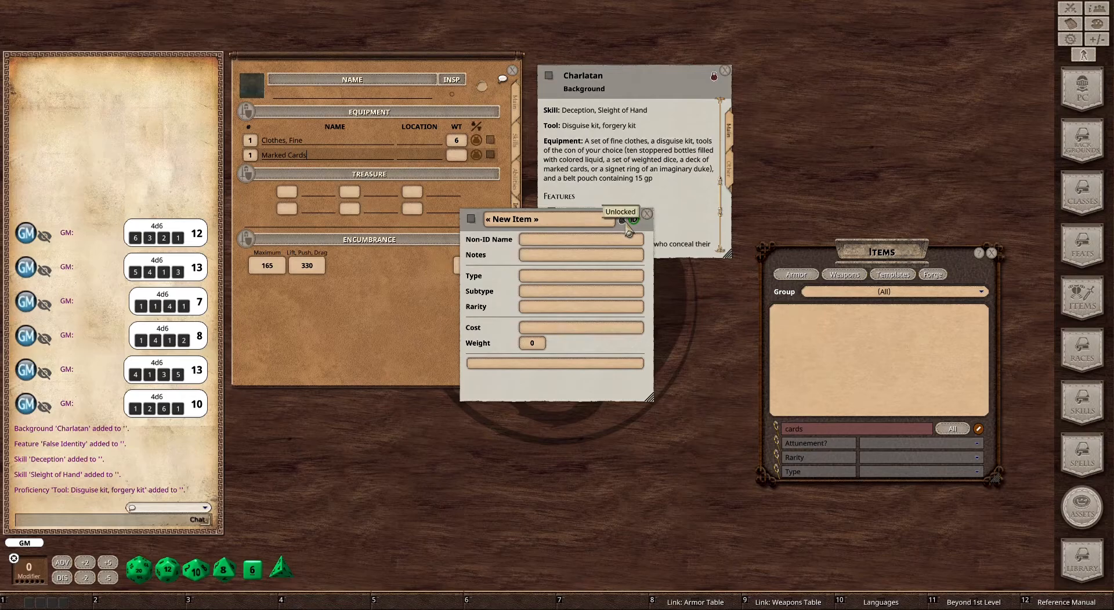
left_click(622, 220)
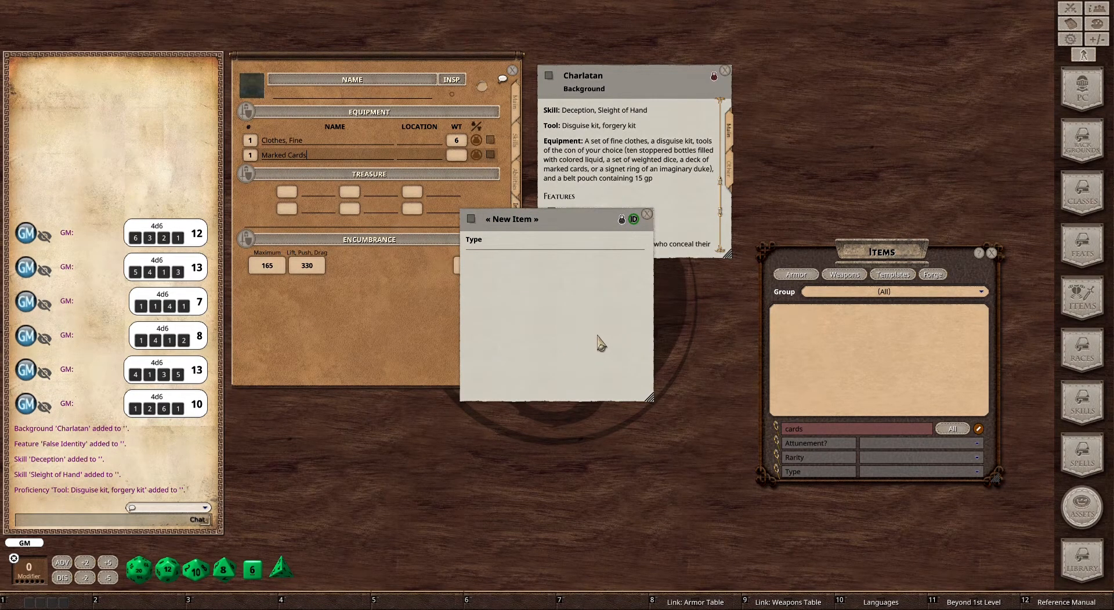
left_click(621, 220)
left_click(572, 221)
type("Marked Cards")
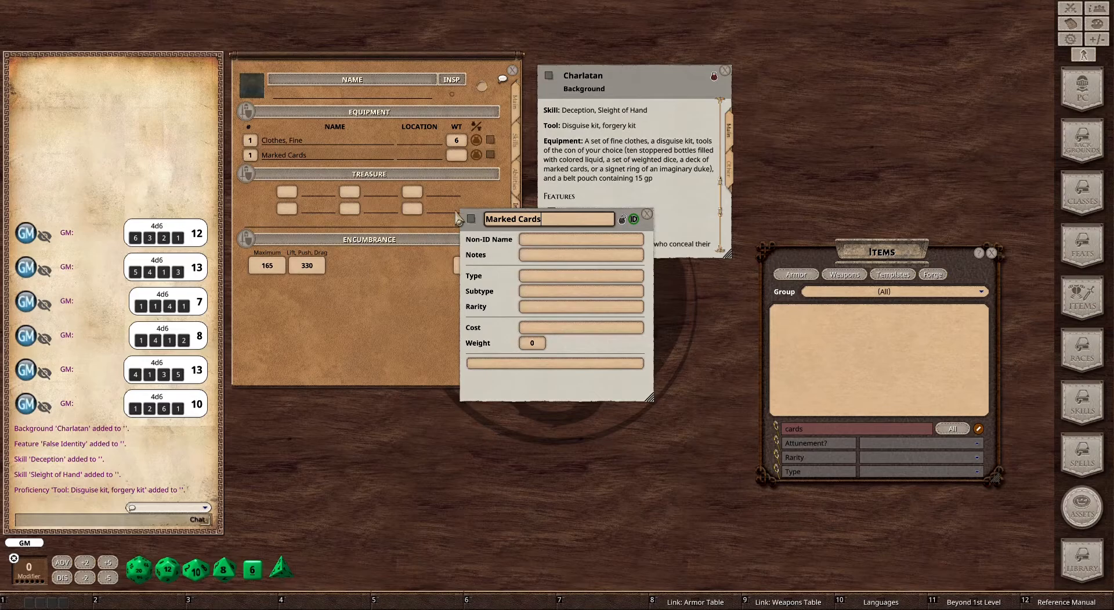
- Give the Marked Cards the description "Gambling cards I won." and a weight of 0.25
left_click(502, 365)
key("shift")
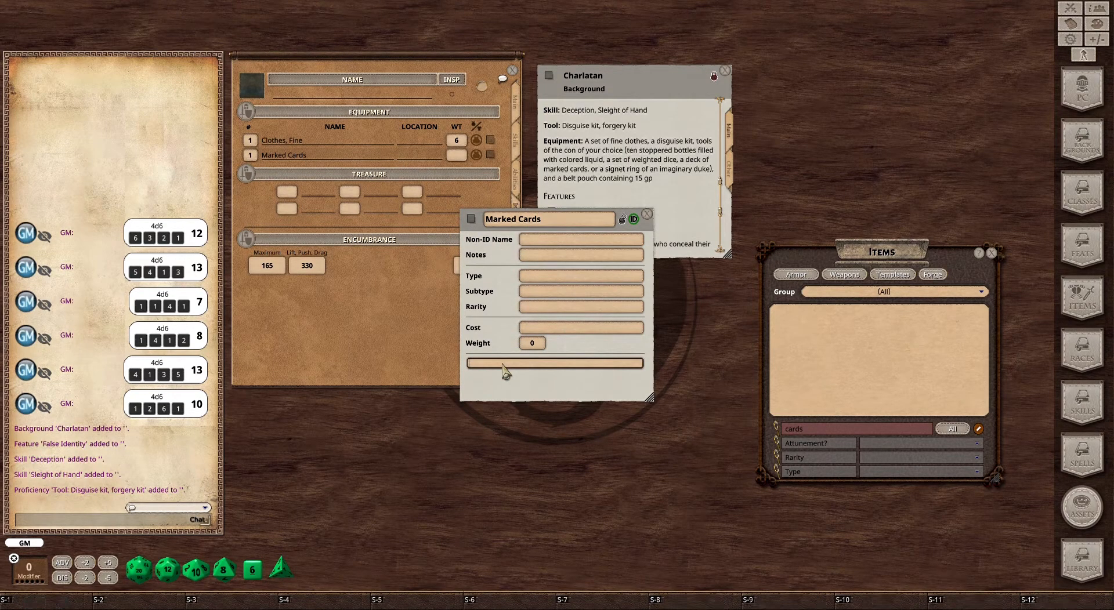
type("Gambling cards I won.")
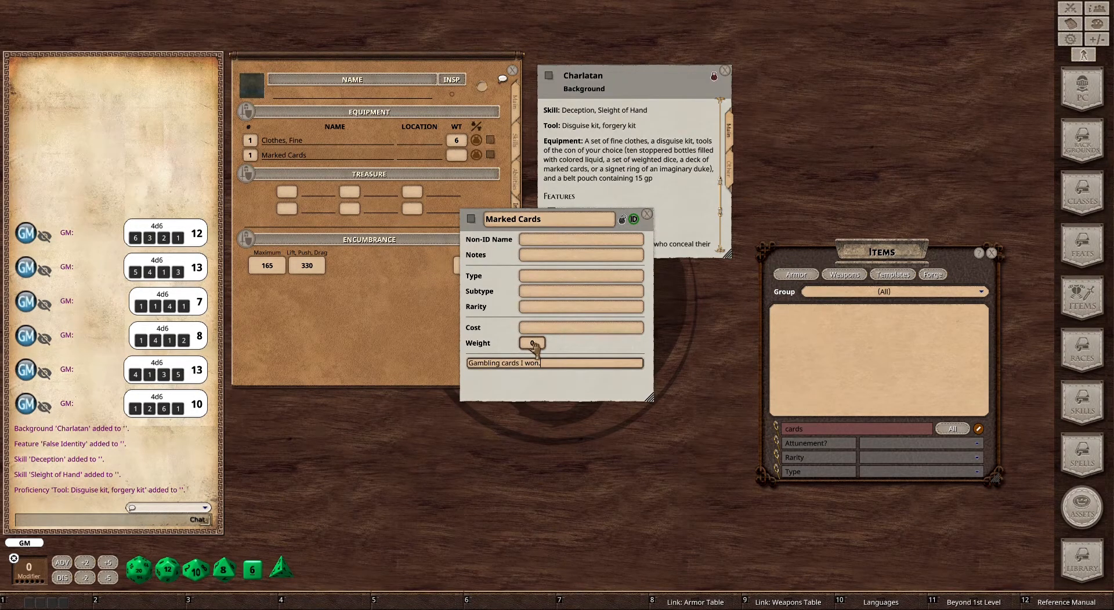
left_click(536, 343)
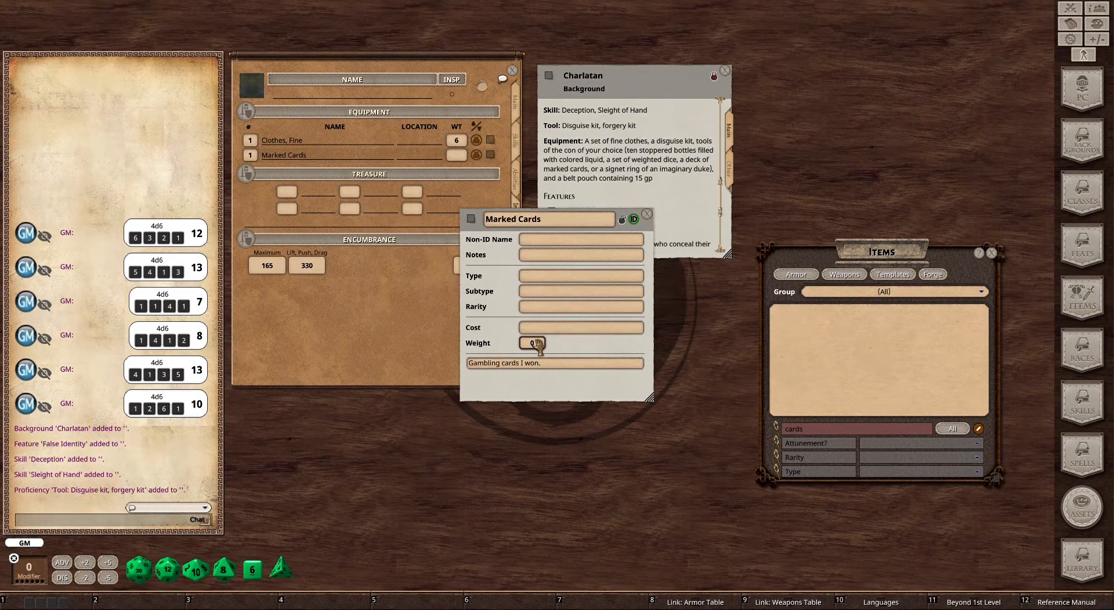
type("0.25")
- Lock and close the Marked Cards record, and reopen it from the equipment list
left_click(623, 223)
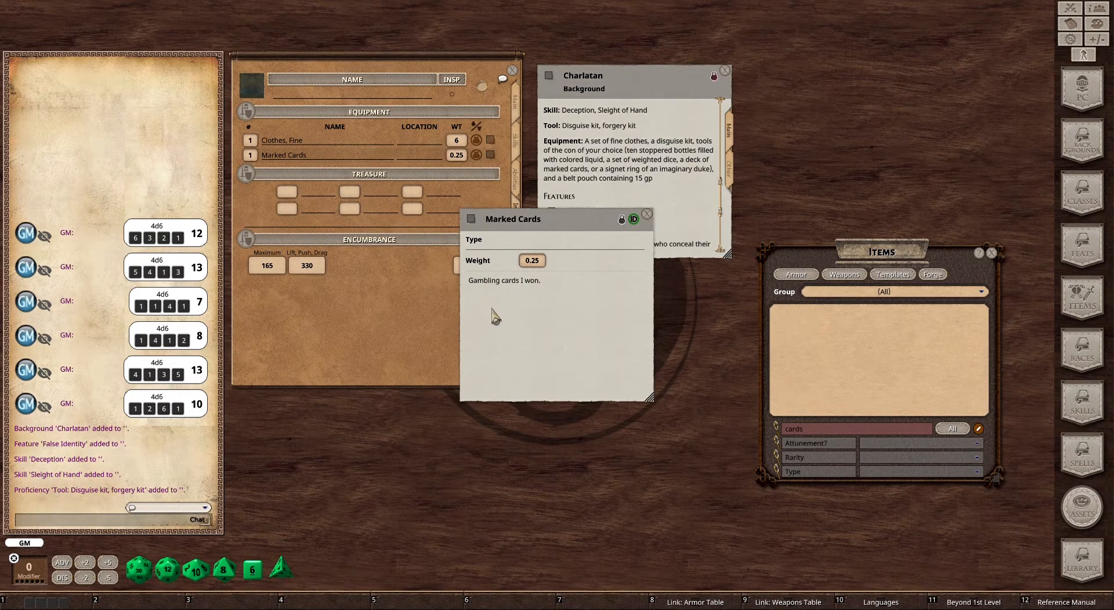
left_click(647, 216)
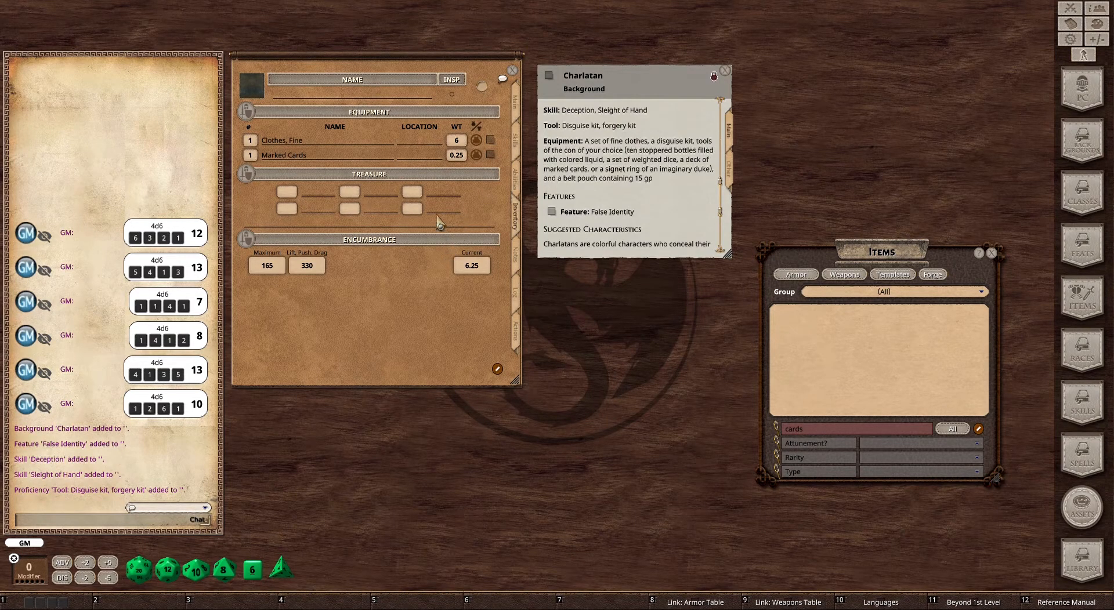
left_click(492, 155)
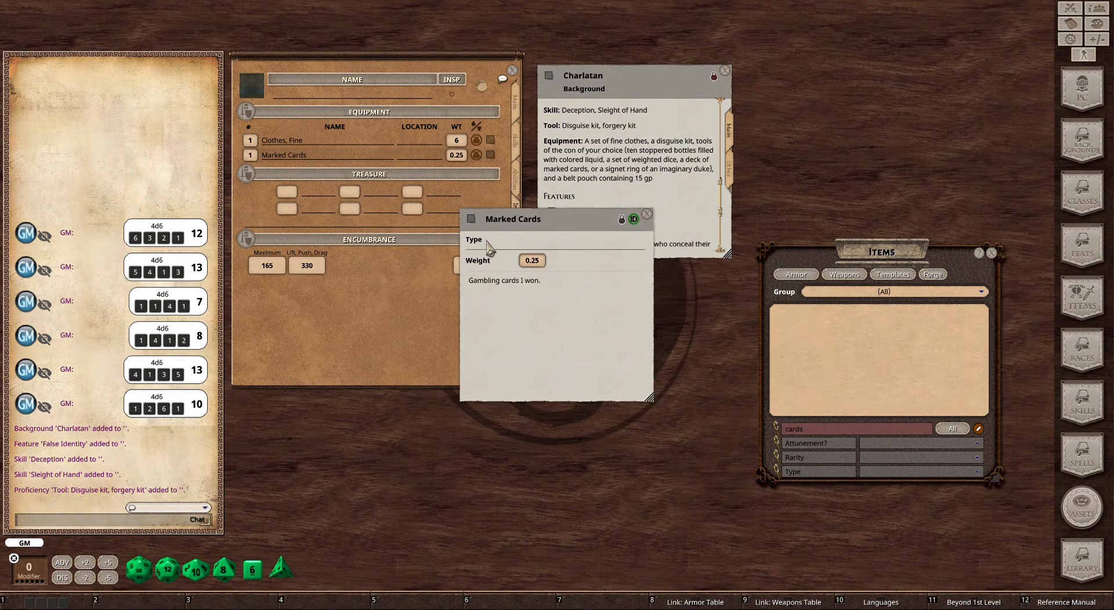
- Close the Marked Cards record, the Charlatan background and the item list
left_click(649, 214)
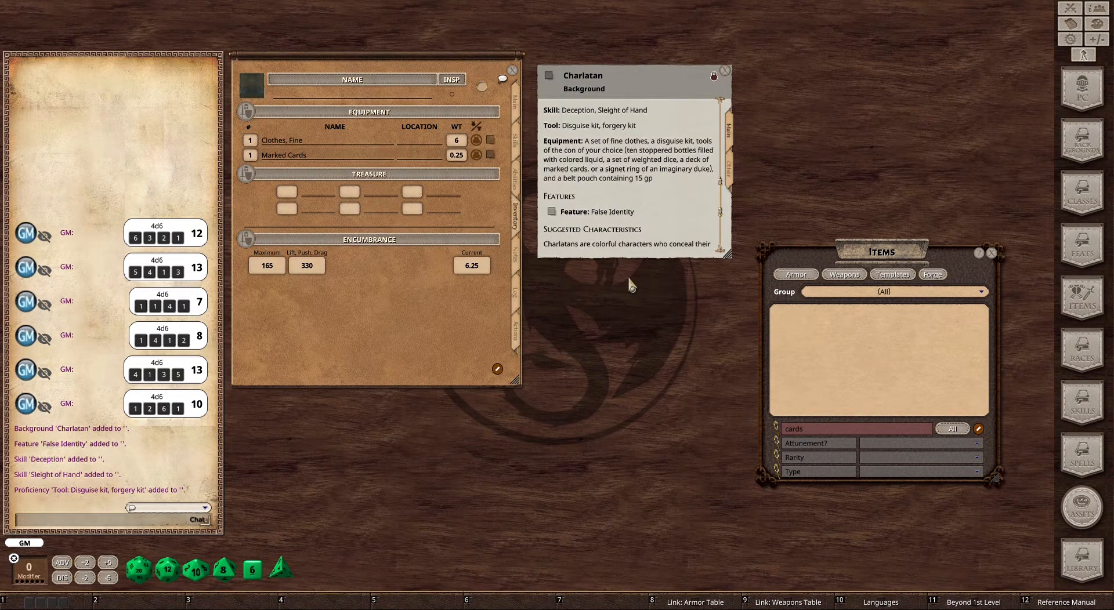
left_click(726, 70)
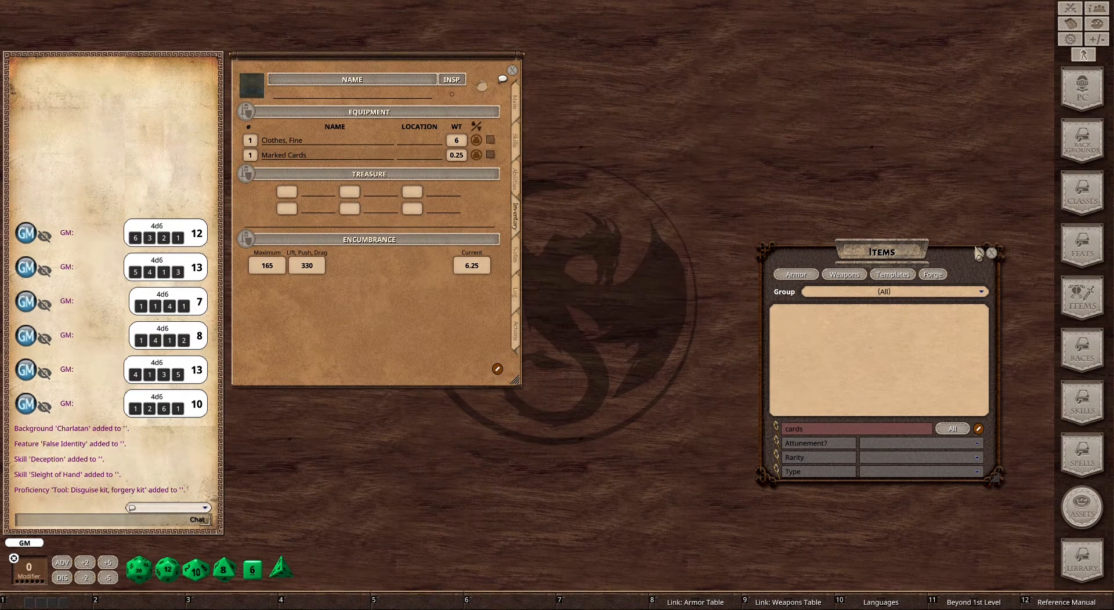
left_click(993, 255)
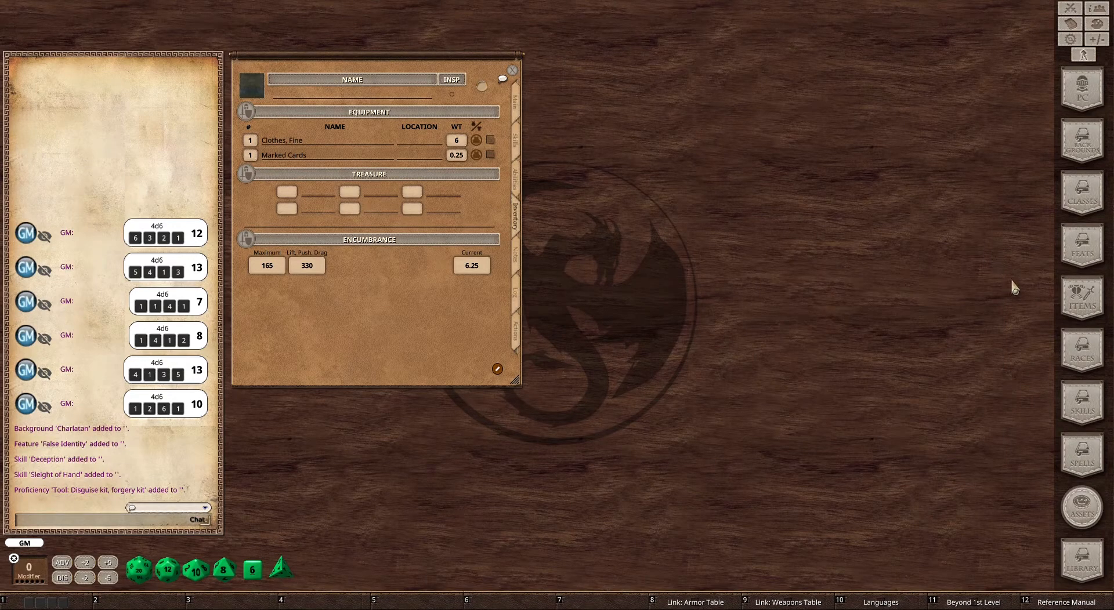
- Open the class and race lists one above the other beside the character sheet, and show the sheet's main page
left_click(1090, 202)
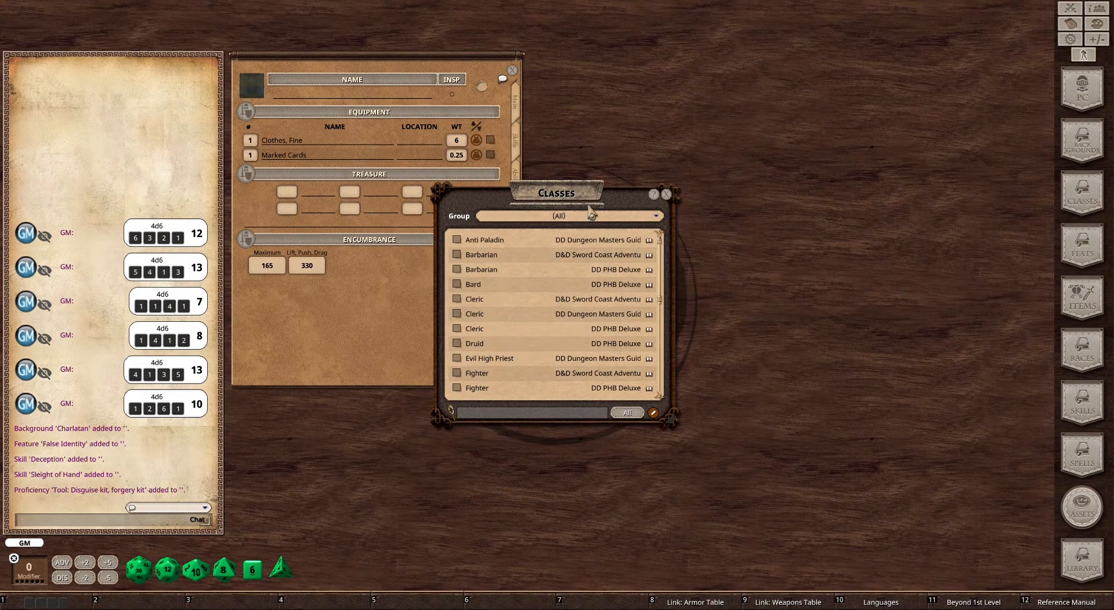
left_click_drag(587, 203, 854, 59)
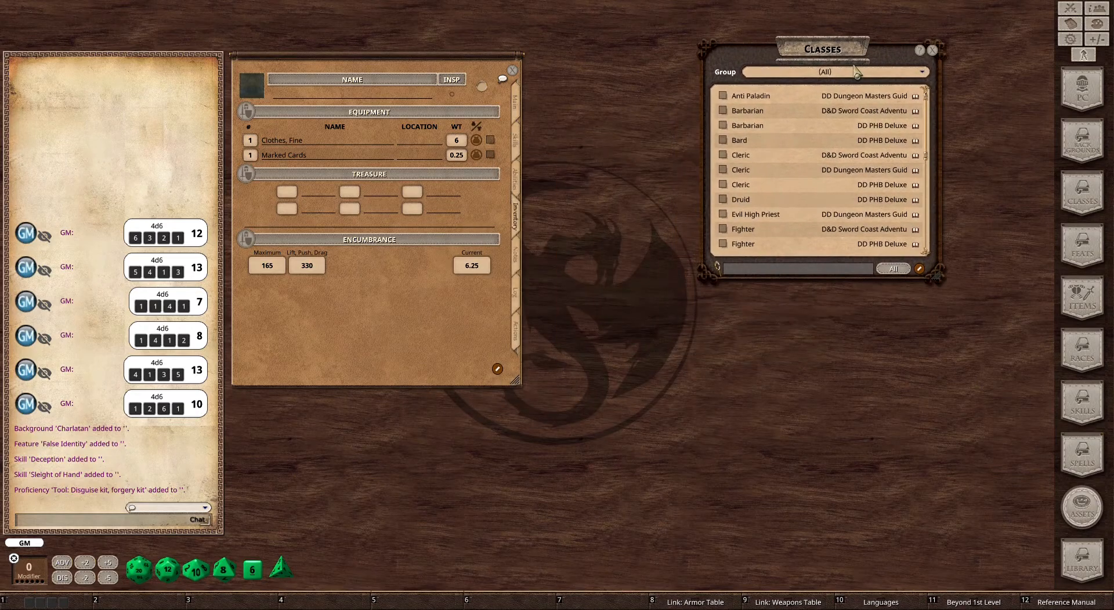
left_click(1080, 346)
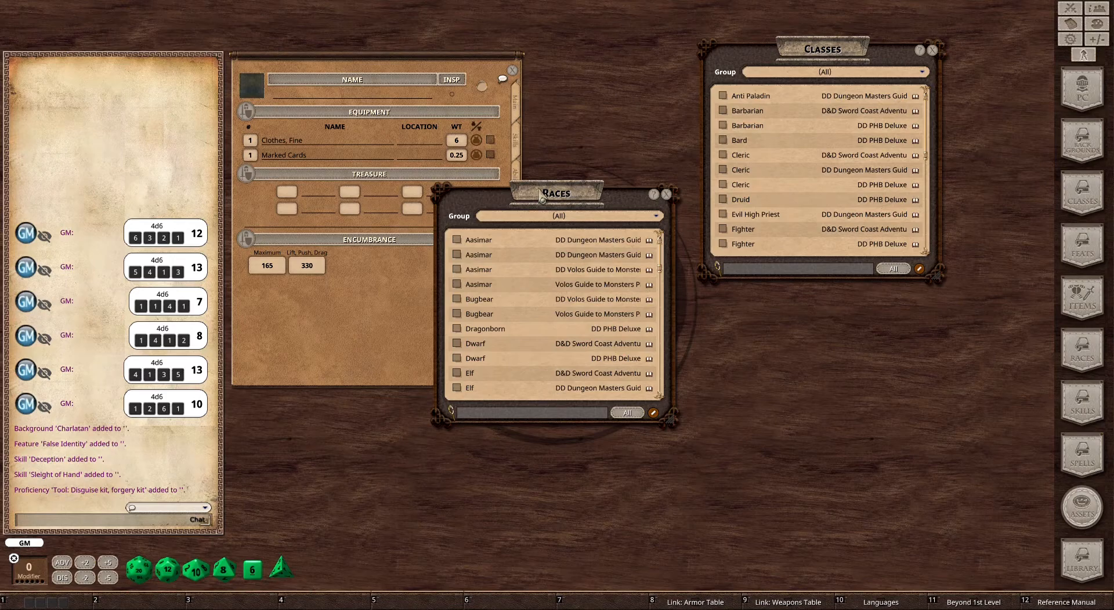
left_click_drag(614, 256, 884, 368)
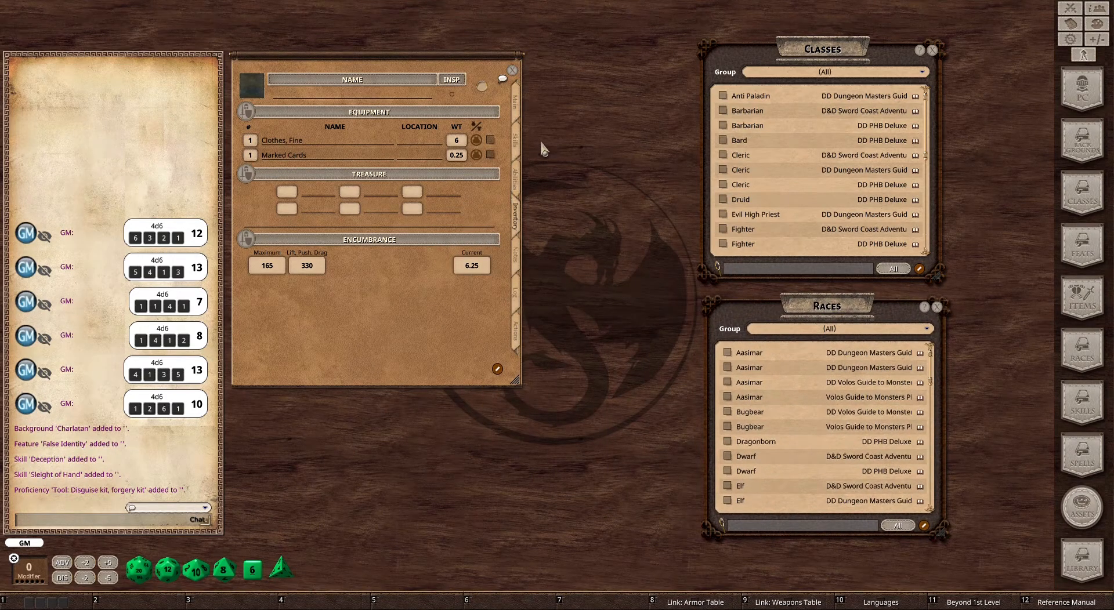
left_click(518, 104)
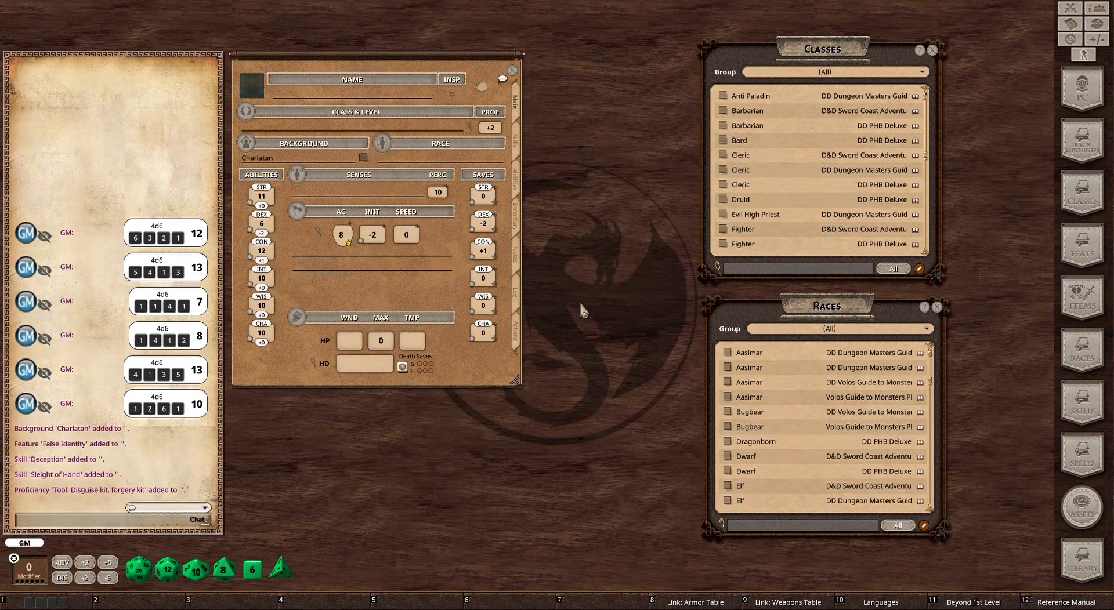
- Open the Sword Coast and PHB Deluxe Dwarf race records side by side, and show the sub-races and traits of both
scroll(750, 413, "down", 1)
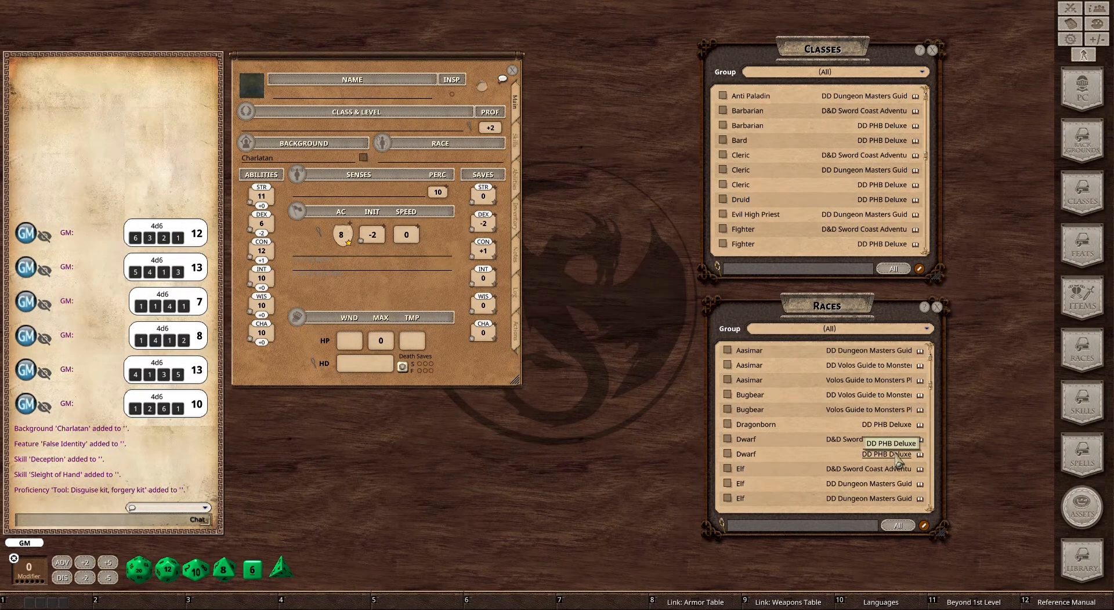
left_click(729, 441)
left_click_drag(519, 227, 308, 294)
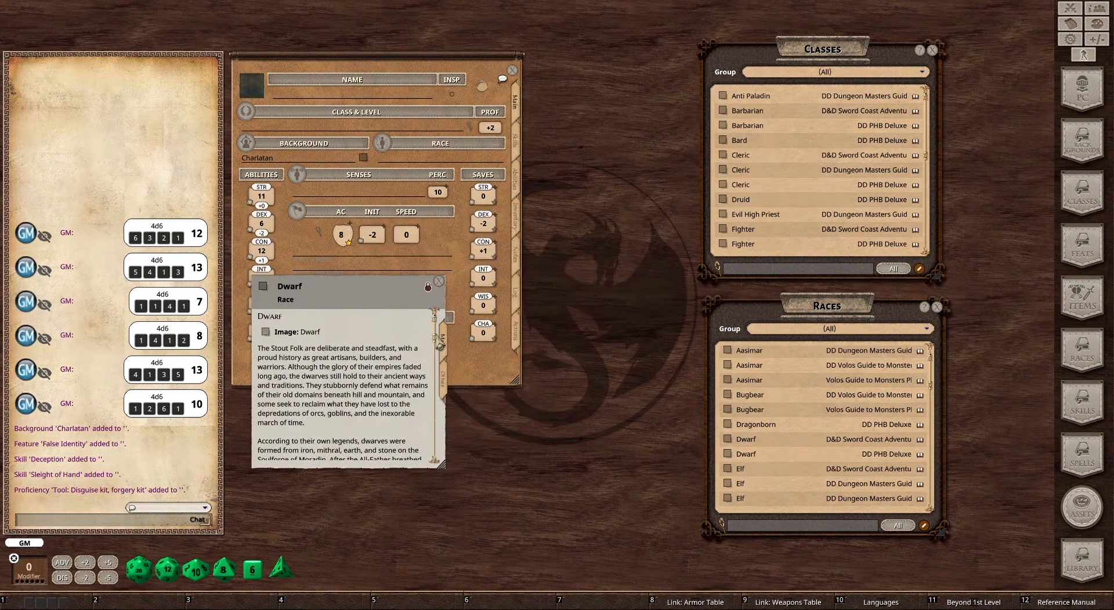
left_click(729, 455)
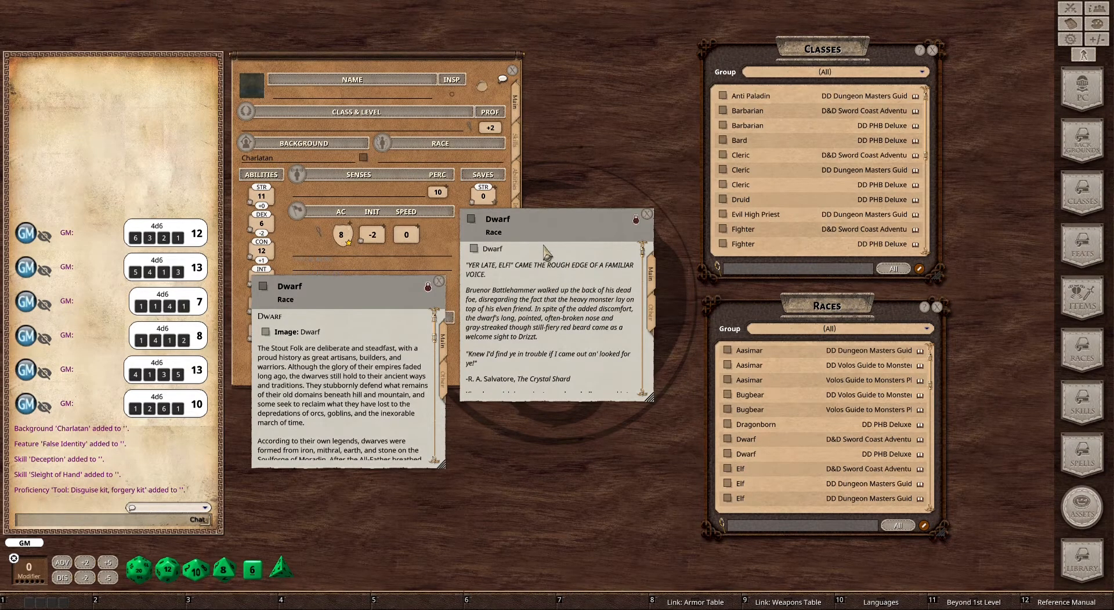
left_click_drag(548, 236, 550, 301)
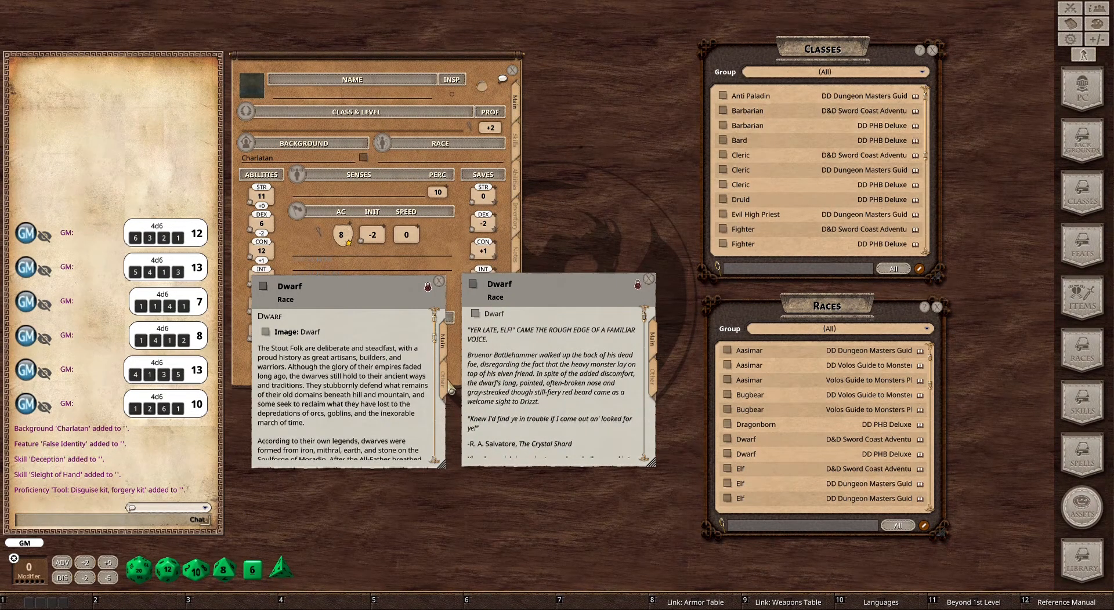
left_click(446, 387)
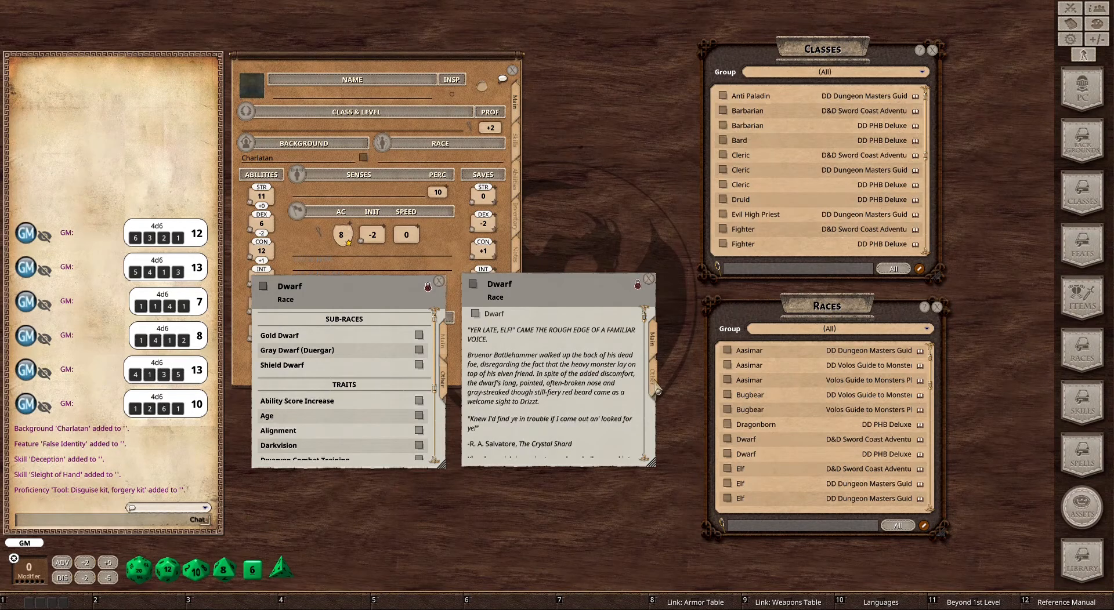
left_click(657, 390)
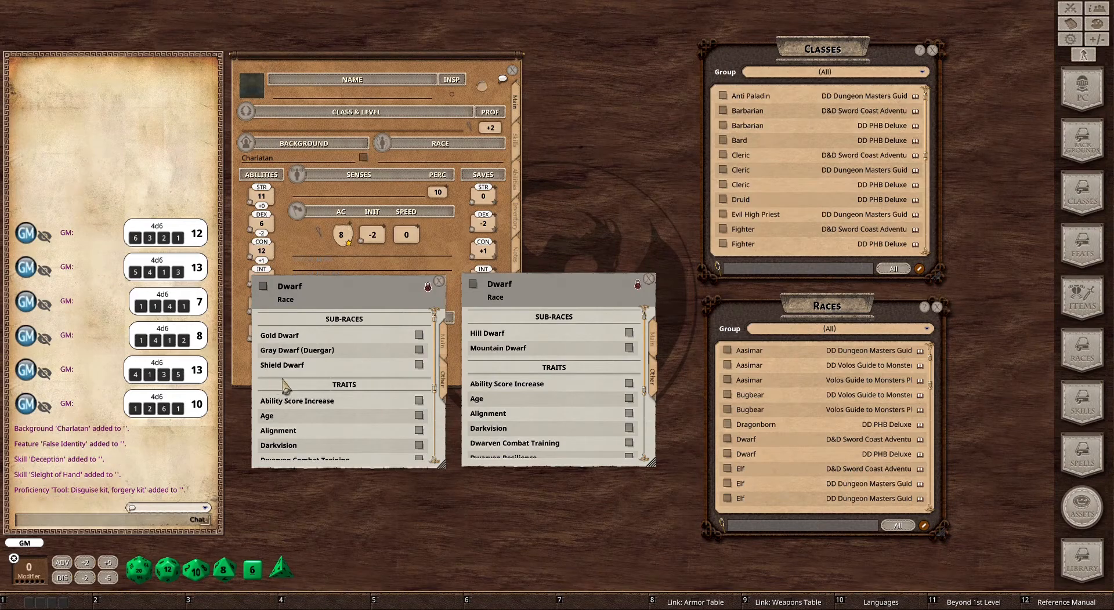
- Read through the Gold Dwarf sub-race description, and close it together with the PHB Deluxe Dwarf record
left_click(420, 336)
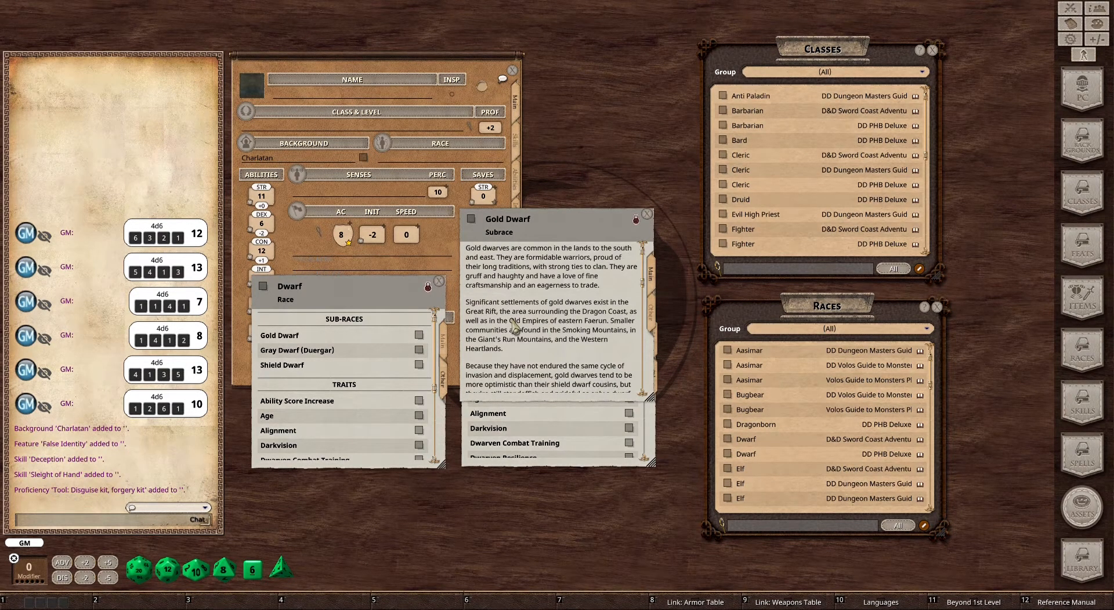
scroll(557, 316, "down", 5)
scroll(557, 316, "up", 5)
left_click(649, 214)
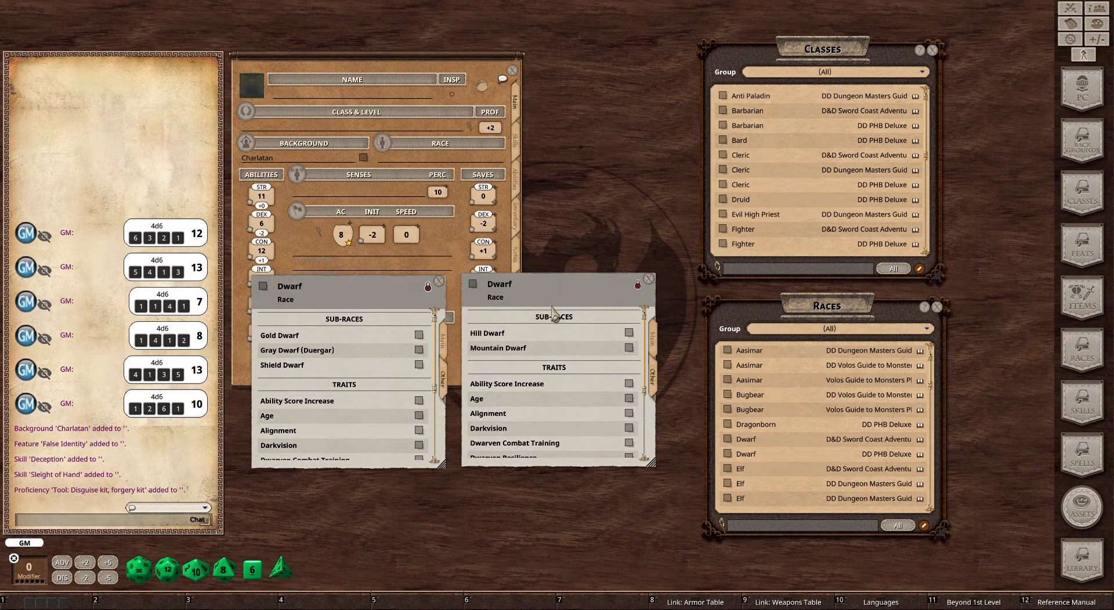
left_click(649, 282)
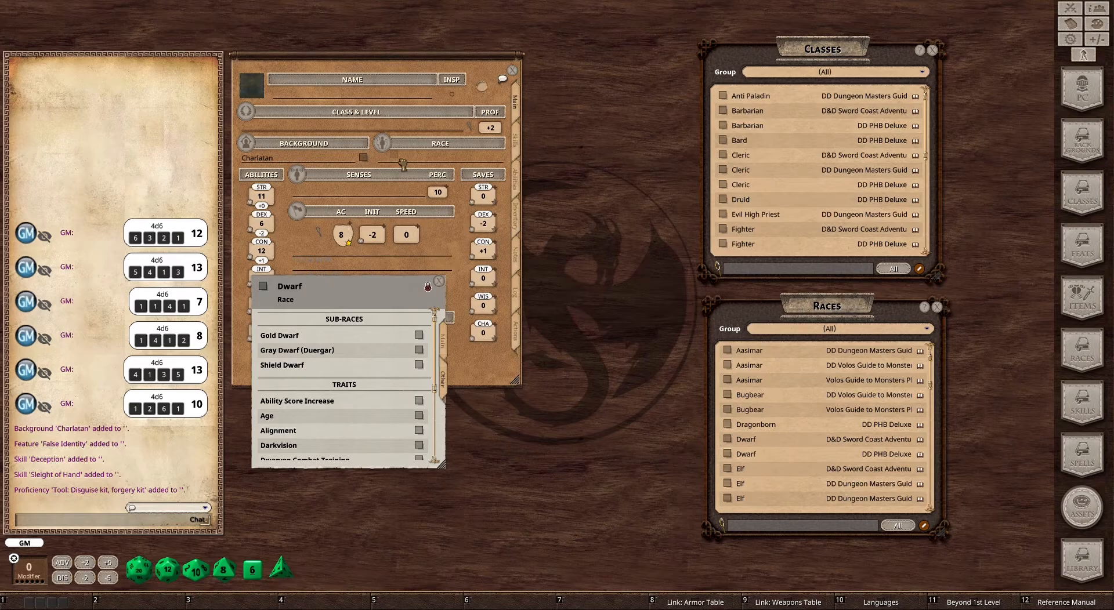
- Apply the Dwarf race to the character with the Gold Dwarf sub-race, and move the Dwarf record off the sheet
left_click_drag(402, 165, 405, 158)
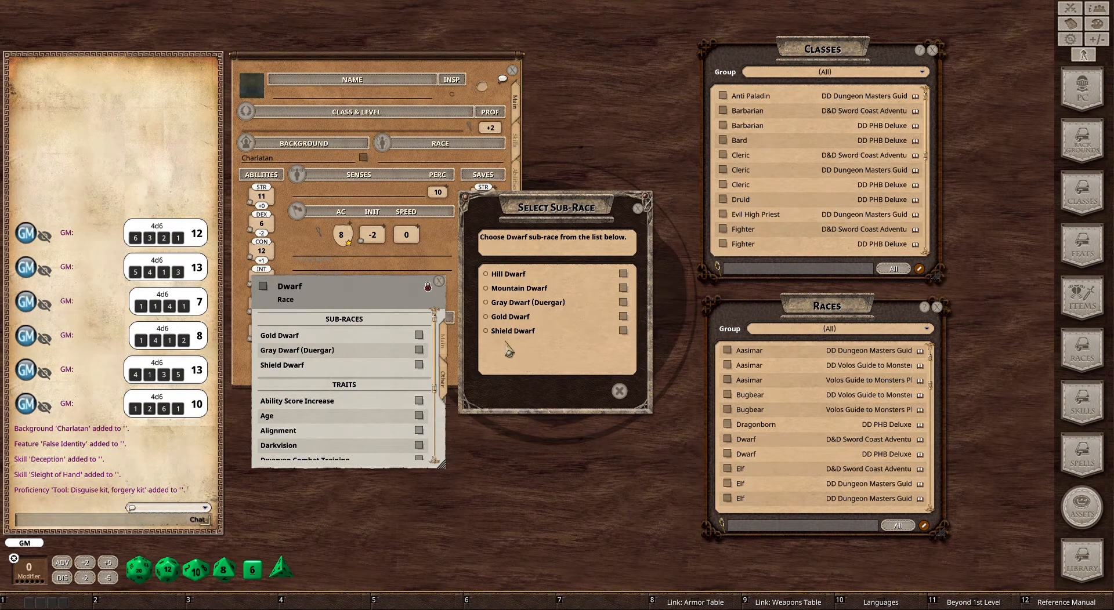
left_click(486, 316)
left_click(599, 391)
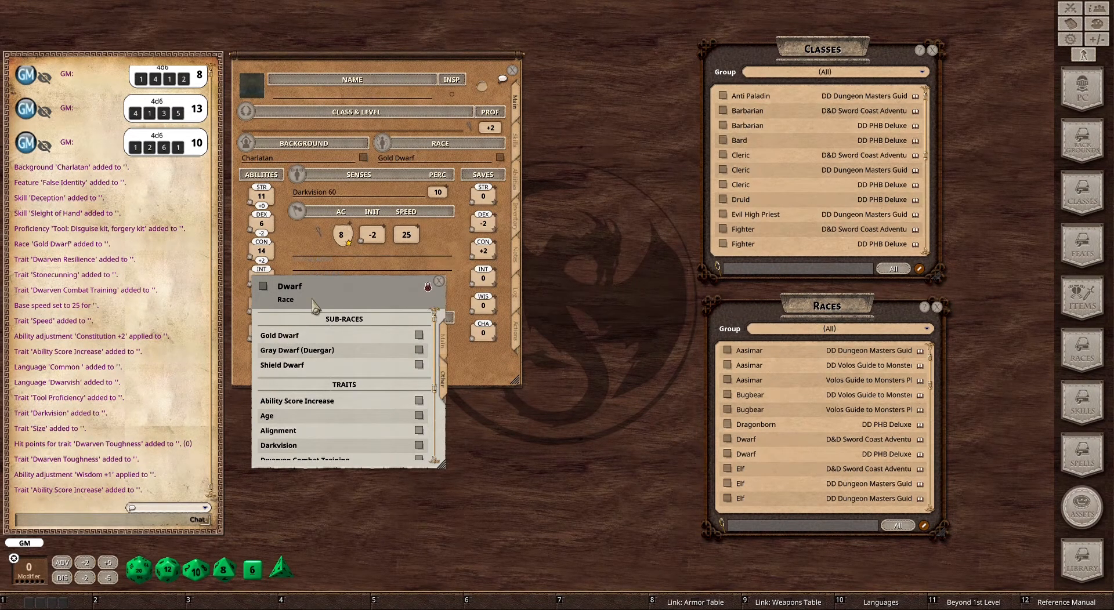
left_click_drag(312, 305, 629, 374)
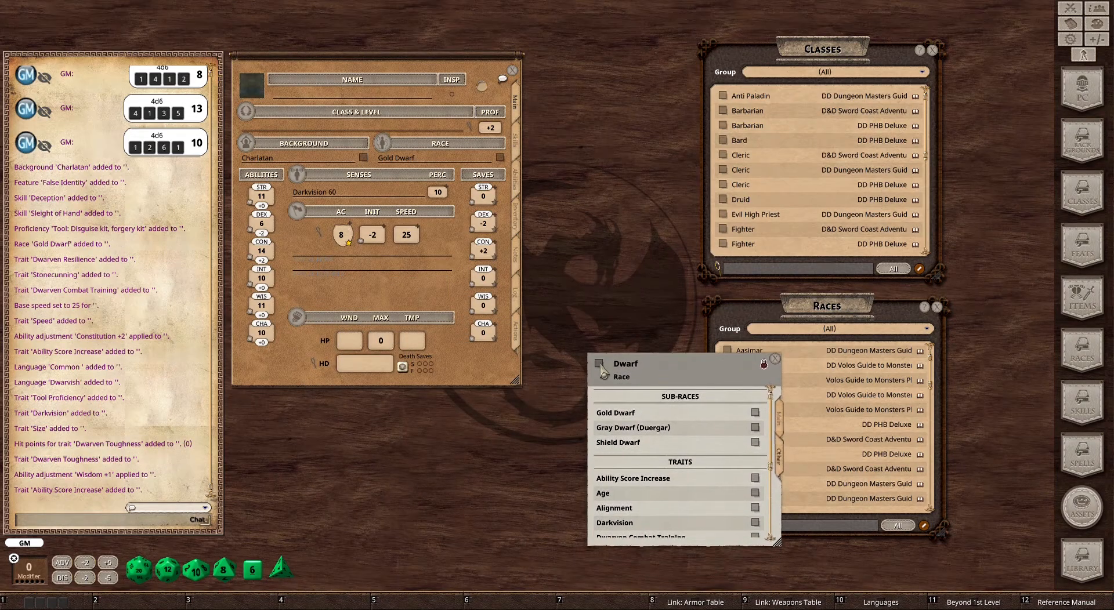
- Add the note "Hey I met tiefling yesterday." to the character's notes
left_click(518, 255)
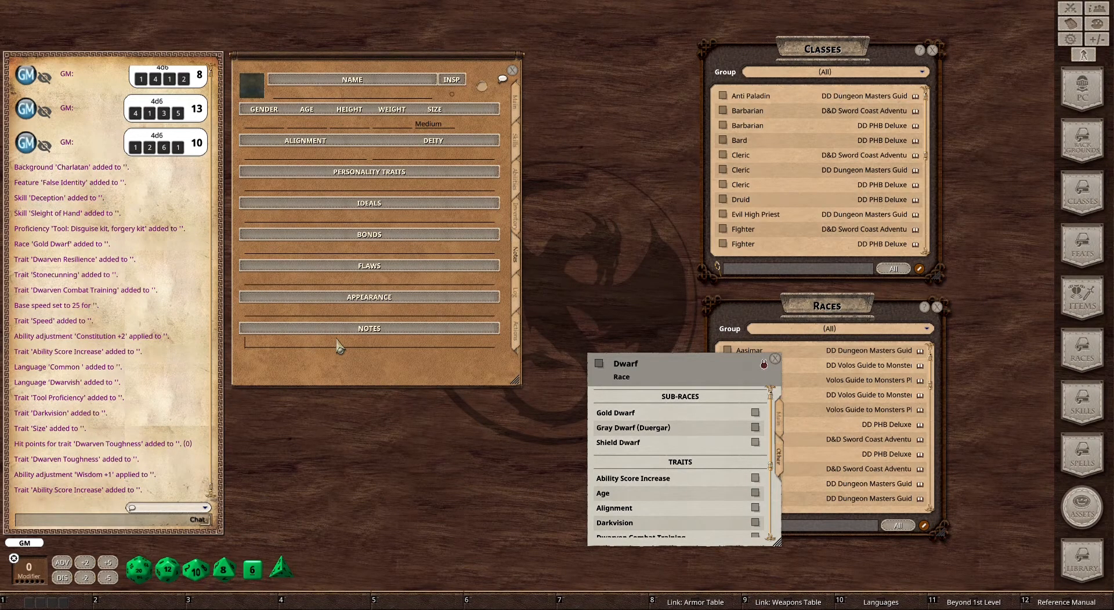
key("shift")
type("Hey I met  tiefling yesterday.")
key("Return")
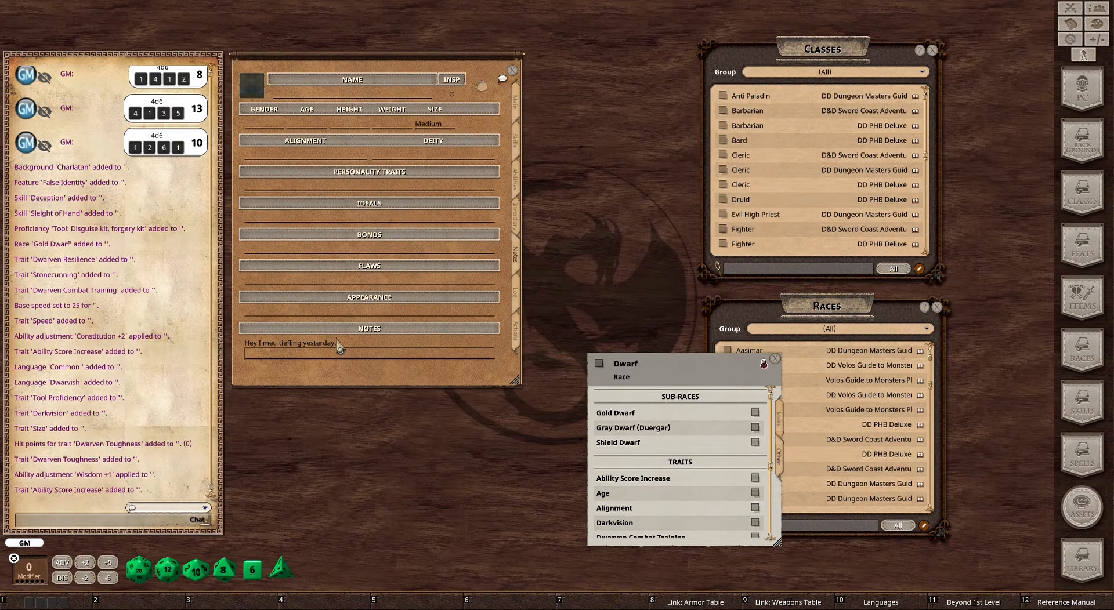
key("BackSpace")
- Close the Dwarf record, and add the Sword Coast Sorcerer class to the character's class and level on the main page
left_click(778, 363)
scroll(793, 154, "down", 2)
scroll(794, 154, "down", 5)
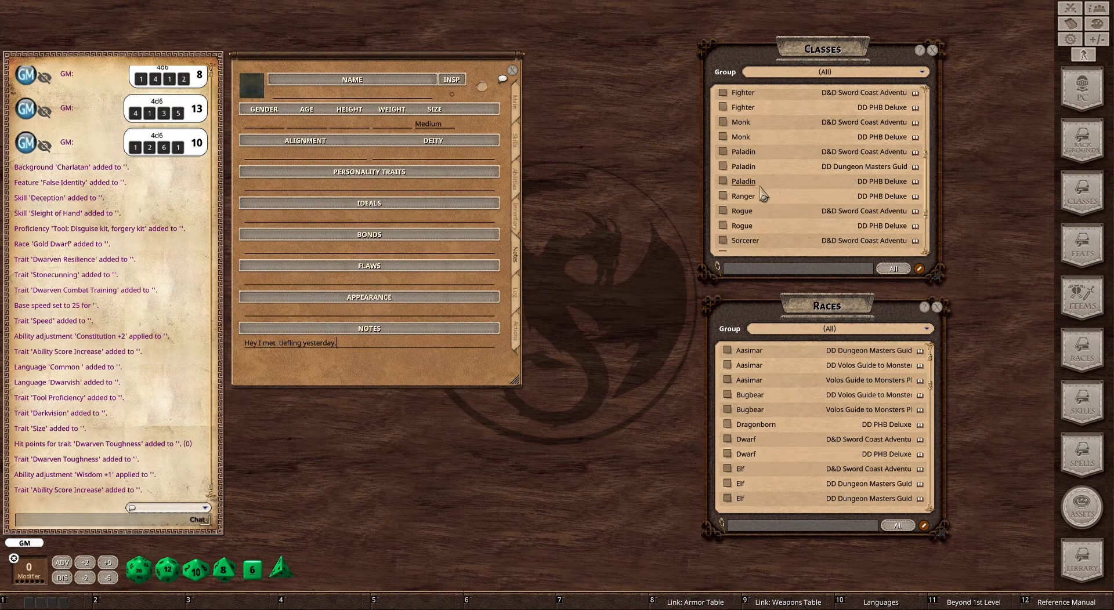
left_click(515, 104)
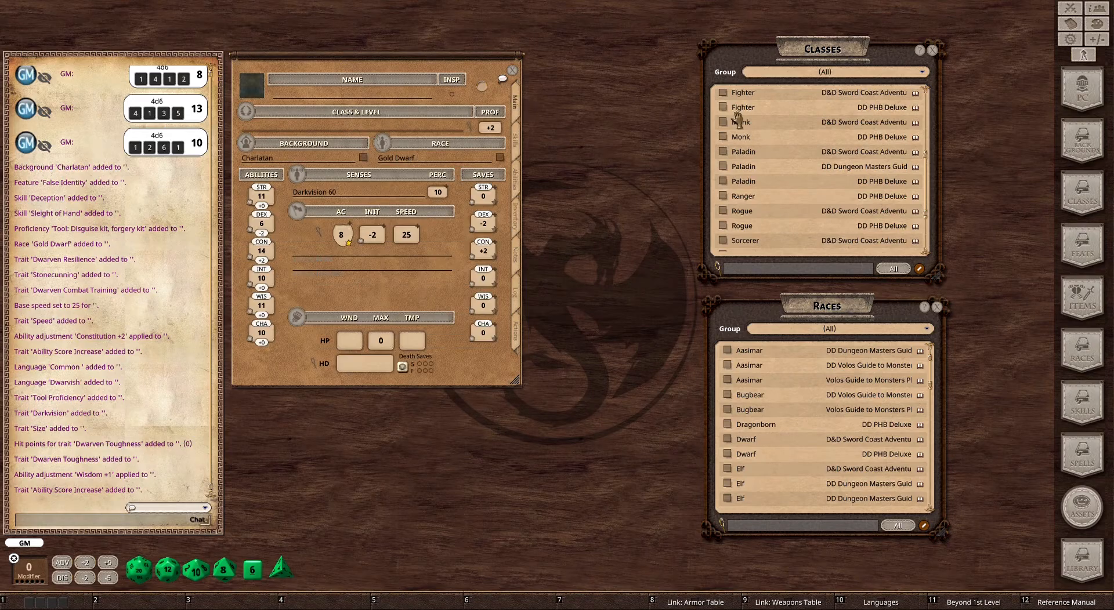
scroll(739, 124, "down", 1)
left_click_drag(725, 226, 305, 130)
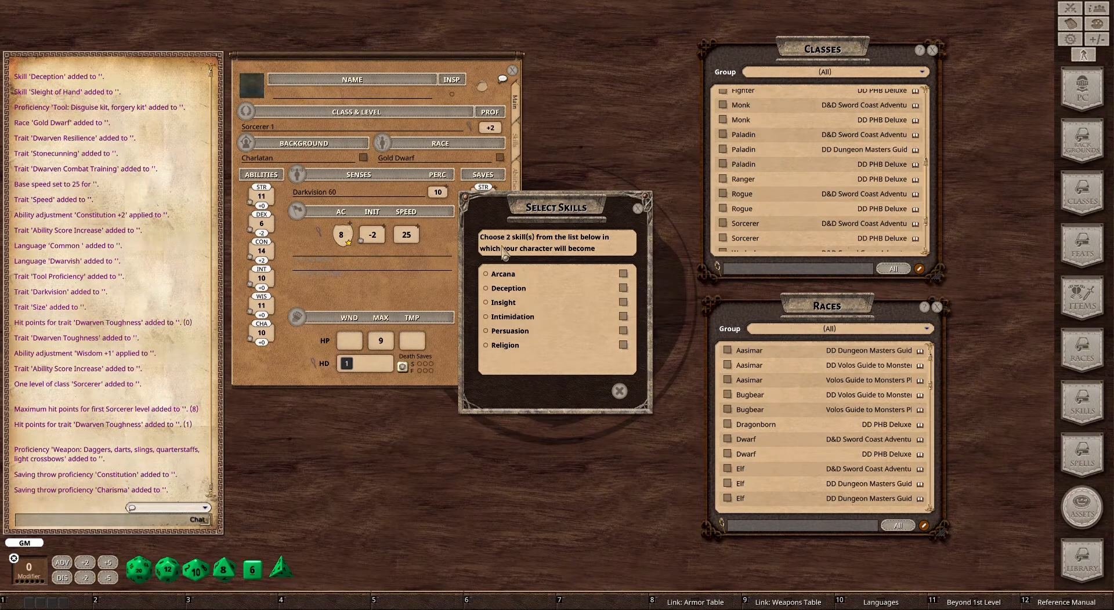
- Choose Arcana and Religion as the Sorcerer's skills and Storm Sorcery as the Sorcerous Origin
left_click_drag(513, 220, 563, 202)
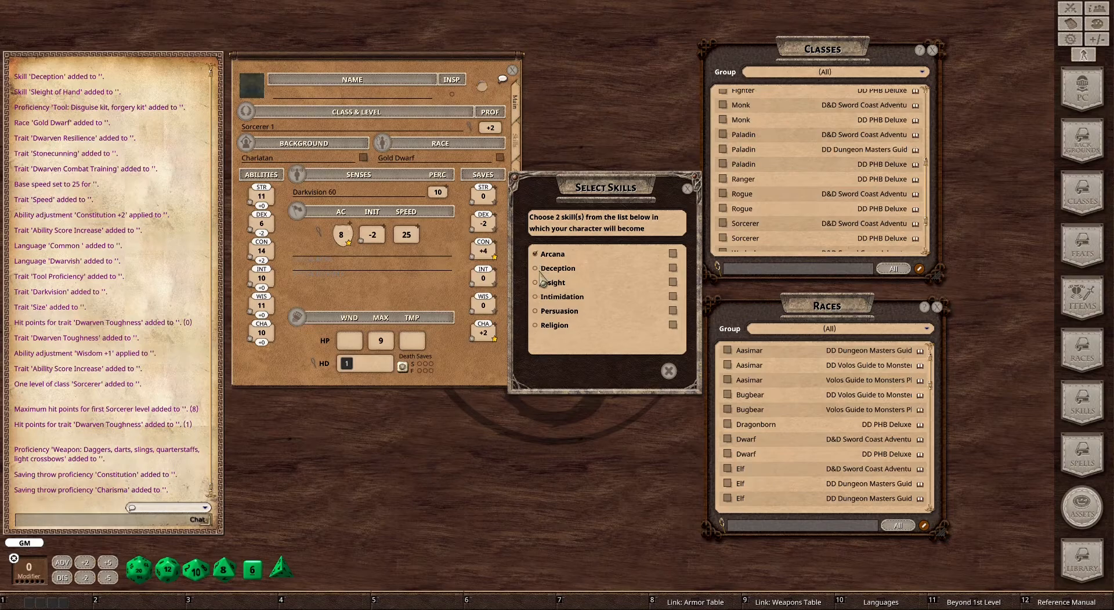
left_click(539, 333)
left_click(649, 372)
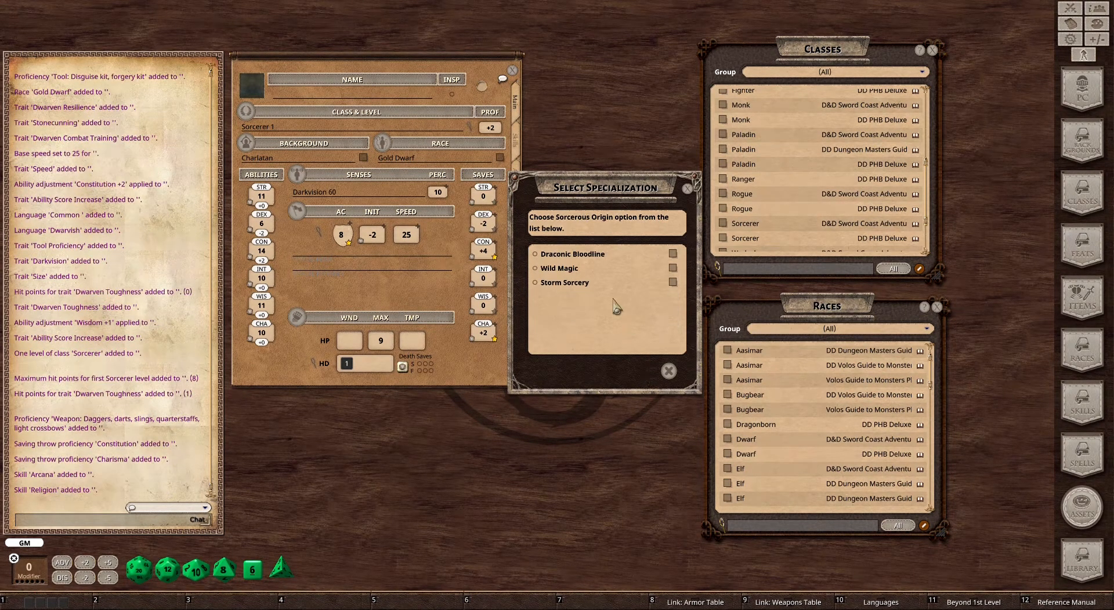
left_click(537, 284)
left_click(649, 372)
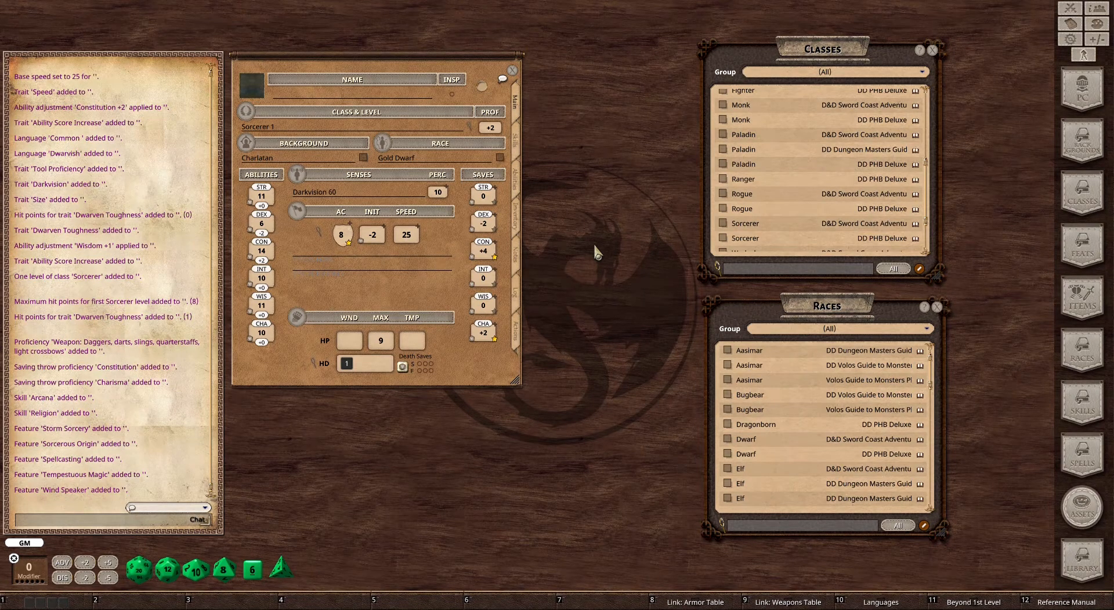
- Close the race list, open the Sword Coast Sorcerer class record beside the sheet, and examine its starting equipment choices
left_click(938, 308)
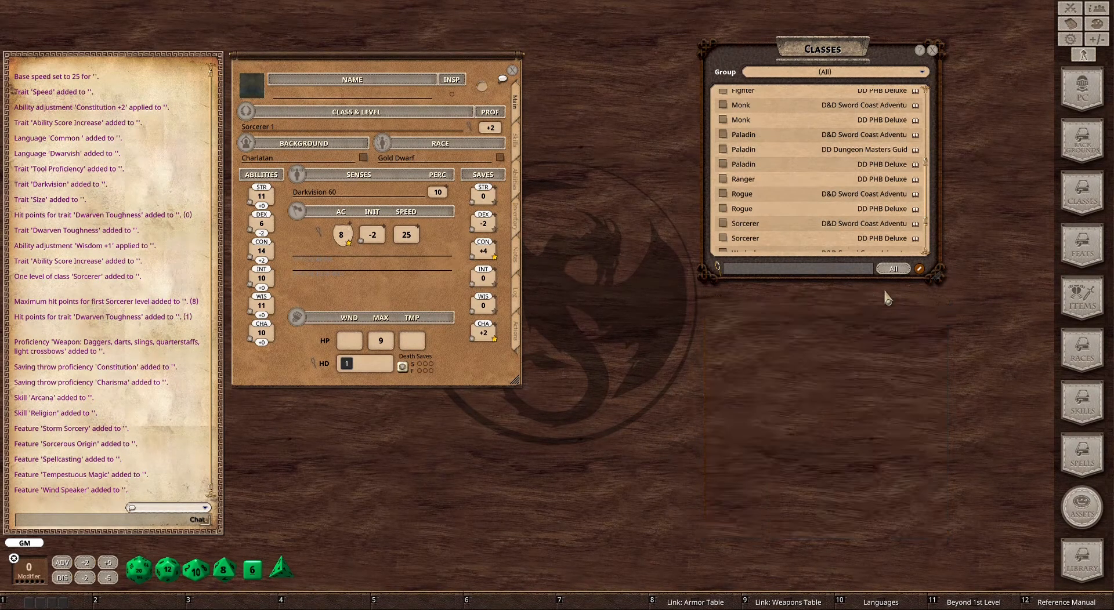
left_click(724, 224)
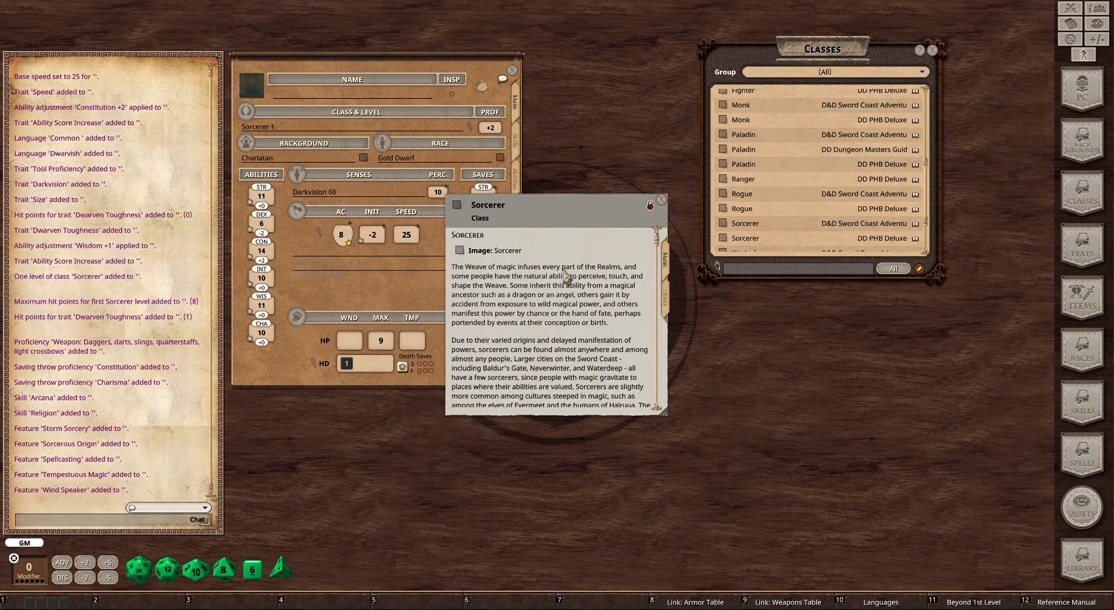
scroll(558, 288, "down", 4)
scroll(559, 288, "down", 6)
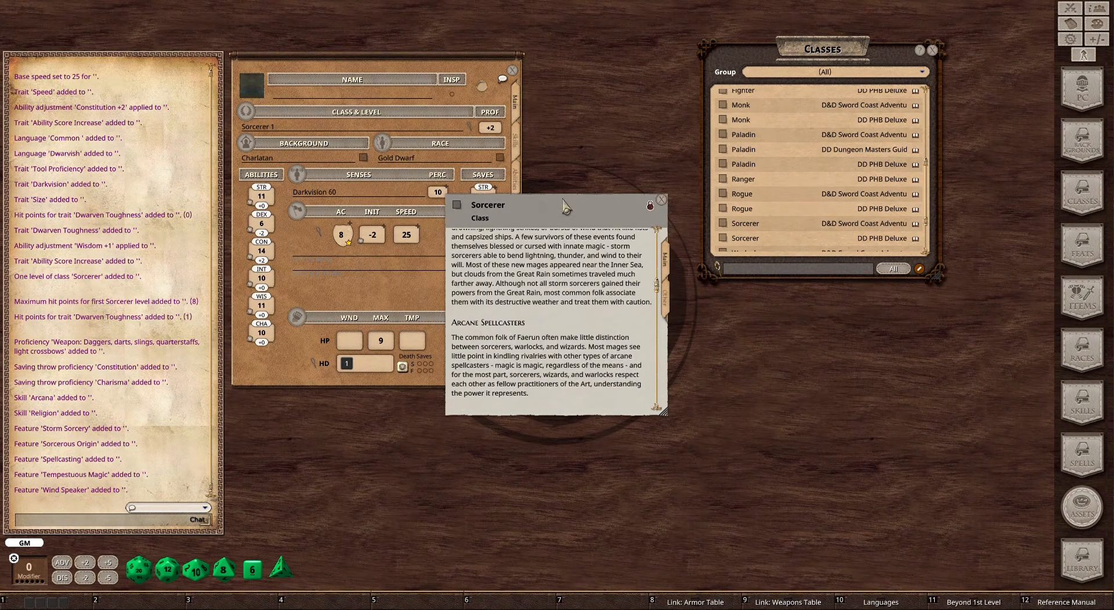
left_click_drag(572, 216, 682, 217)
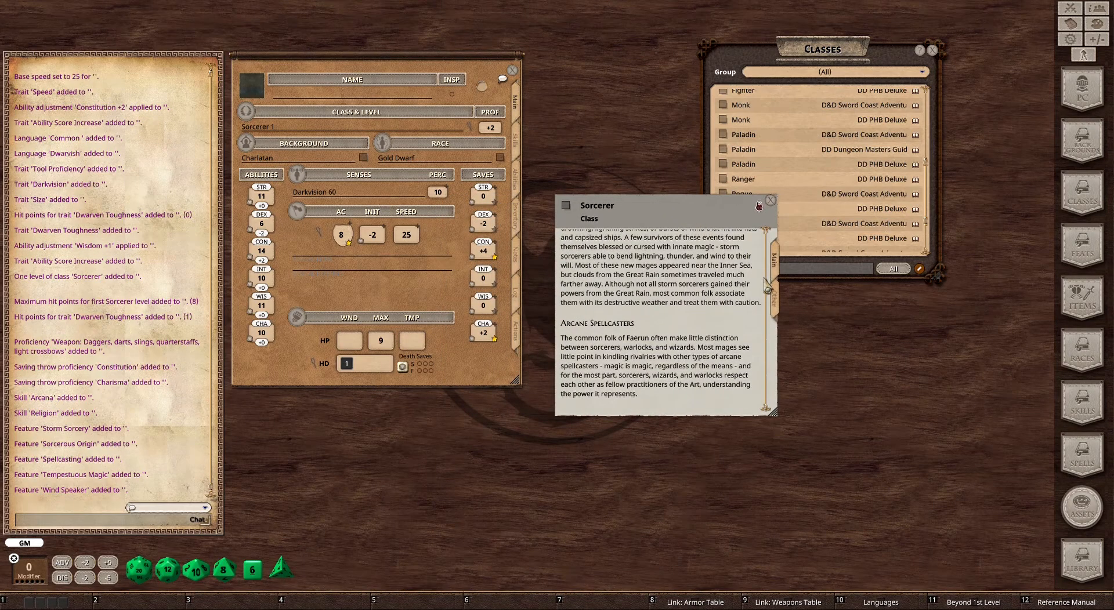
left_click_drag(770, 290, 767, 397)
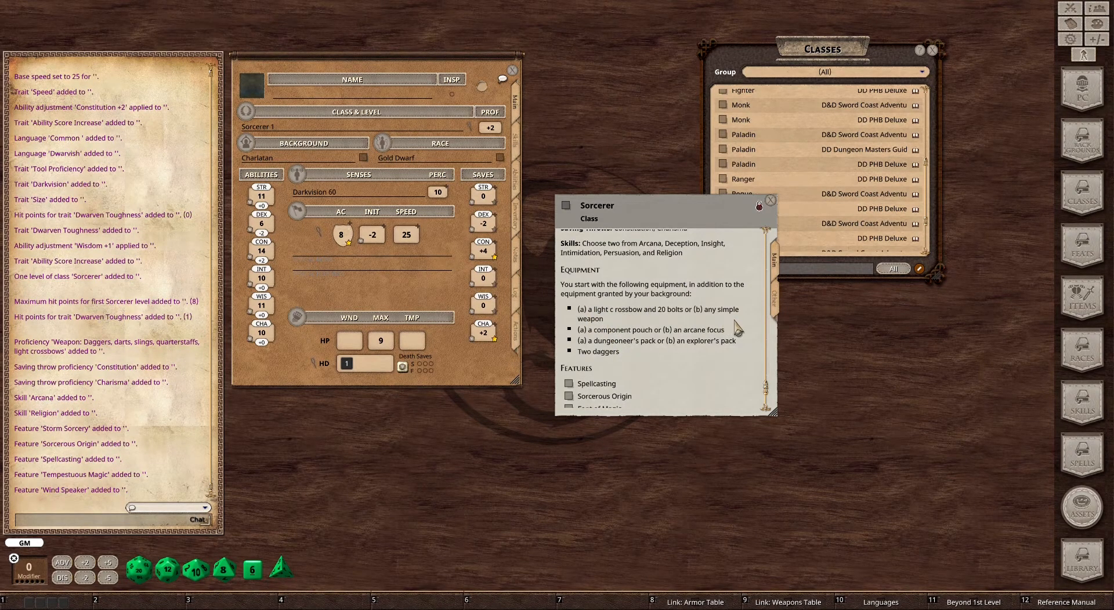
left_click(1081, 299)
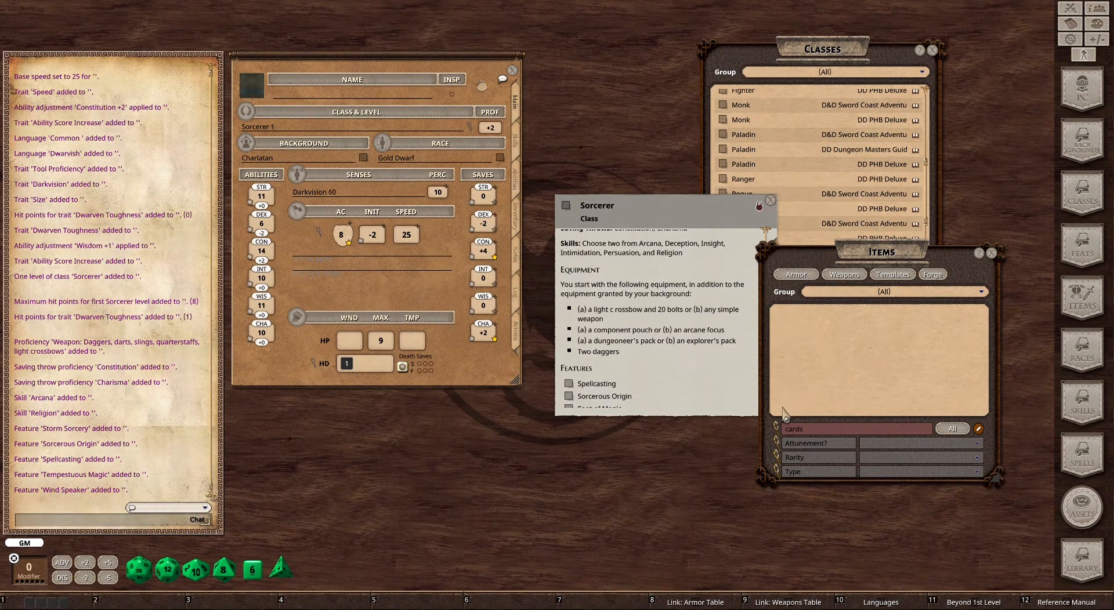
left_click(992, 254)
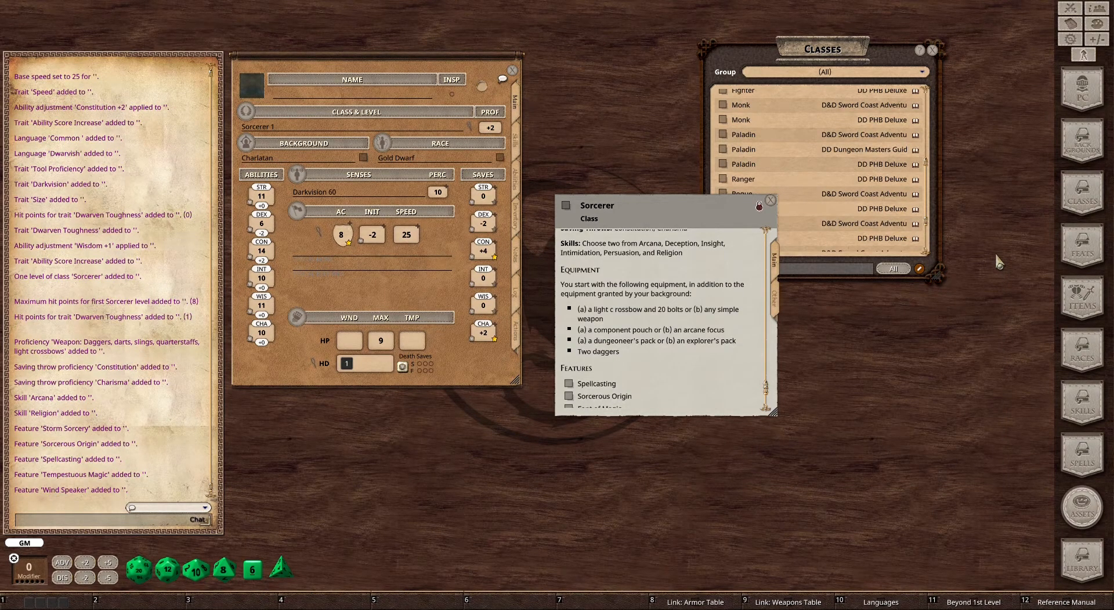
- Open the Weapon Table beside the Sorcerer class record, and view the Light Crossbow's record
left_click(793, 603)
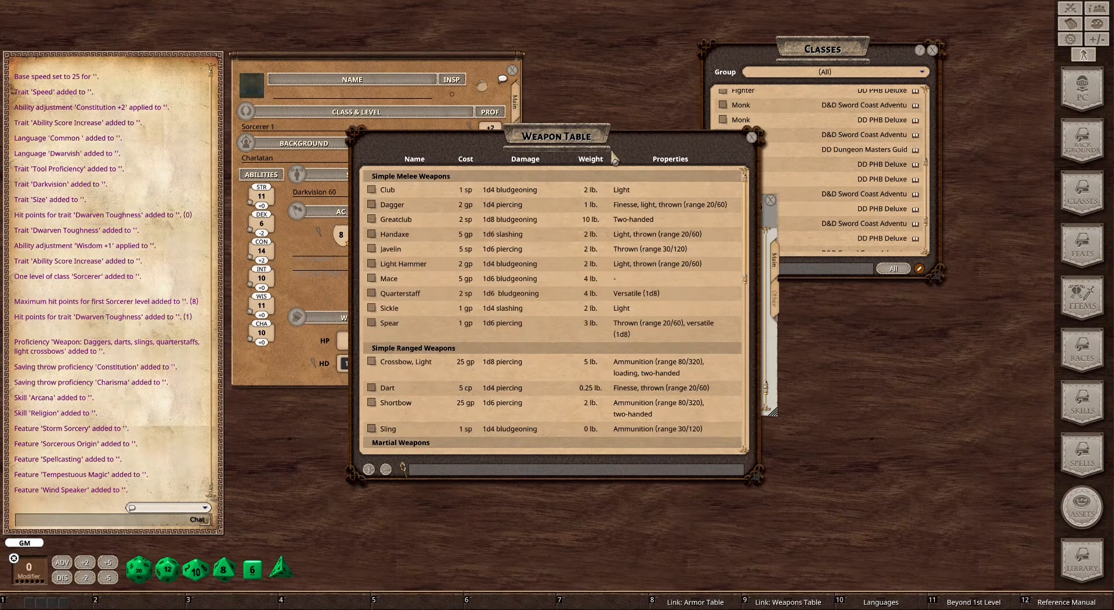
left_click_drag(589, 137, 1000, 136)
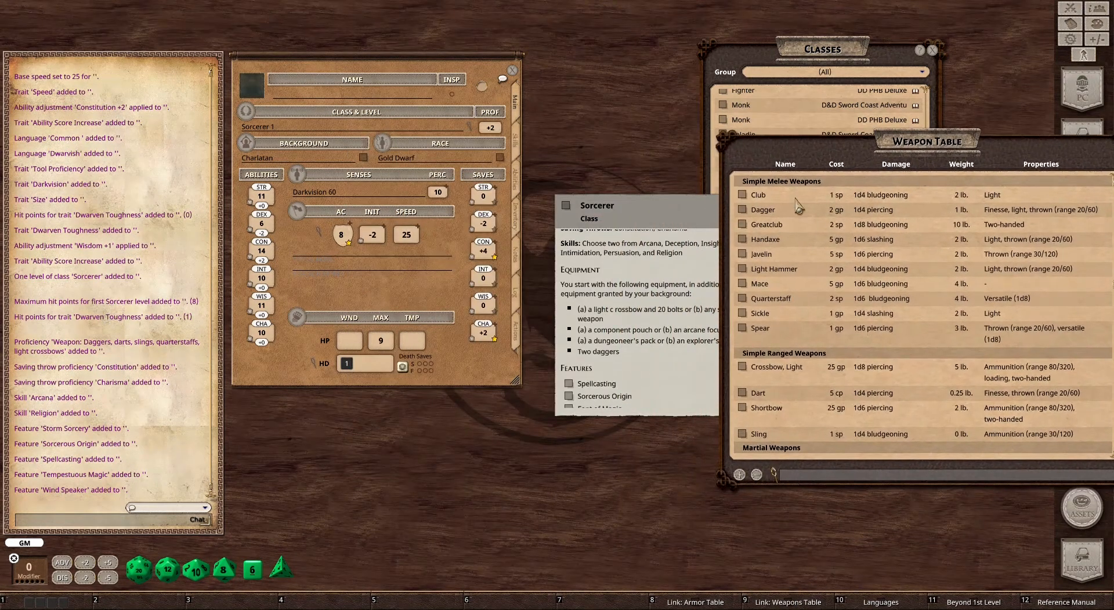
left_click_drag(652, 205, 621, 121)
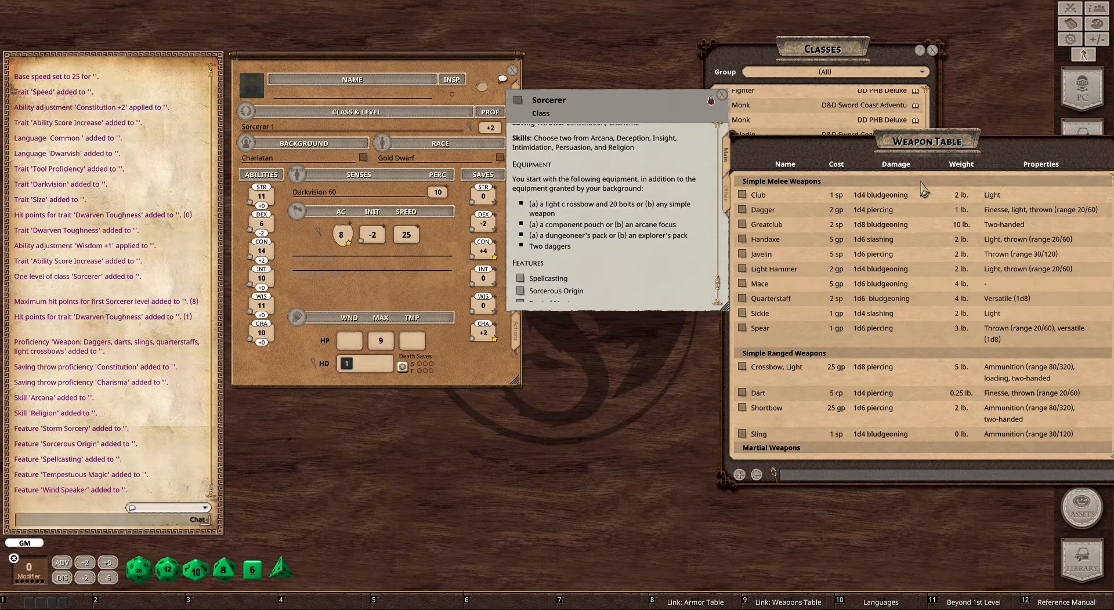
left_click(743, 367)
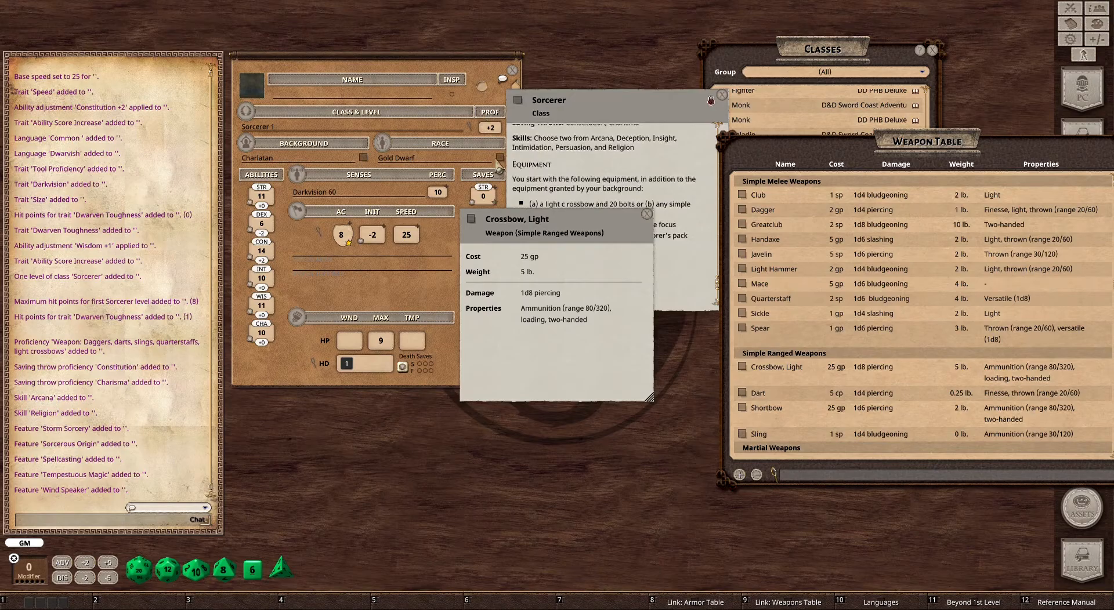
left_click(645, 216)
- Add the Light Crossbow from the Weapon Table to the character's inventory, and close the table
left_click_drag(599, 168, 633, 108)
left_click(519, 227)
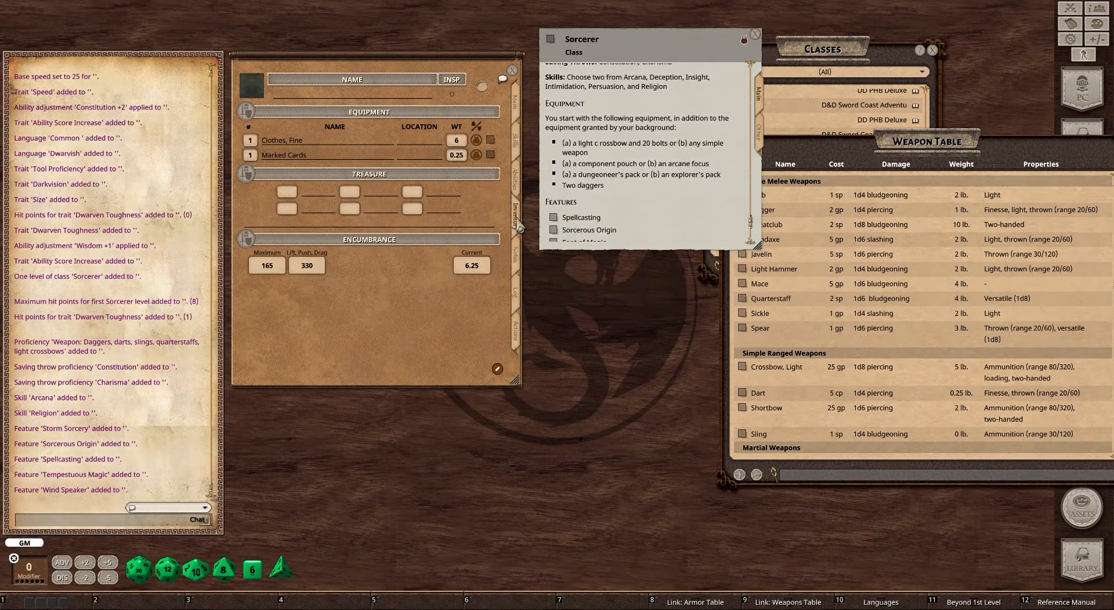
left_click(746, 375)
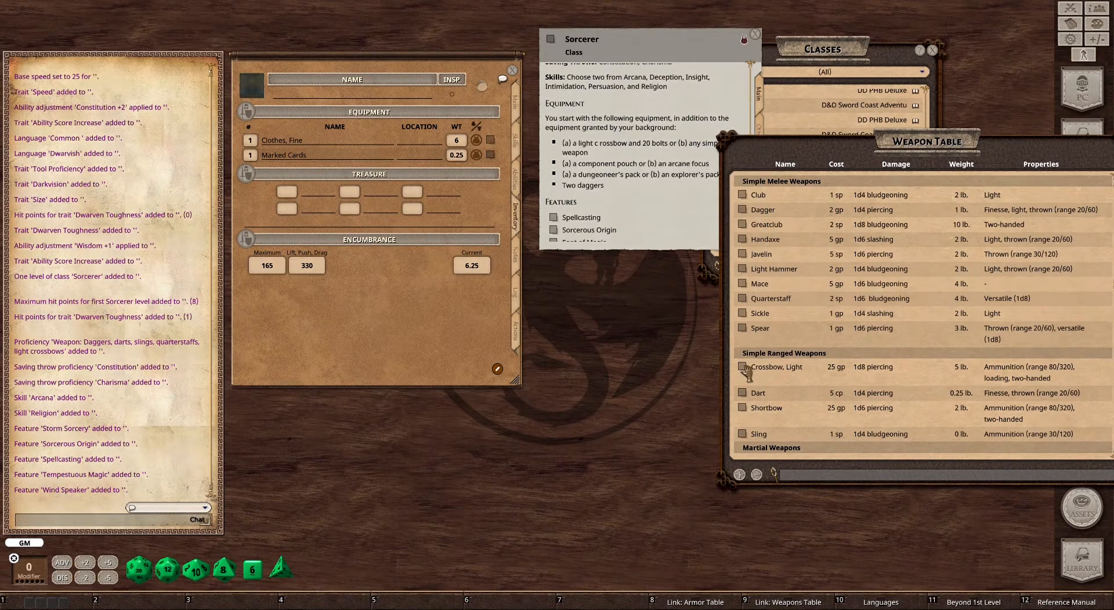
left_click_drag(614, 324, 340, 170)
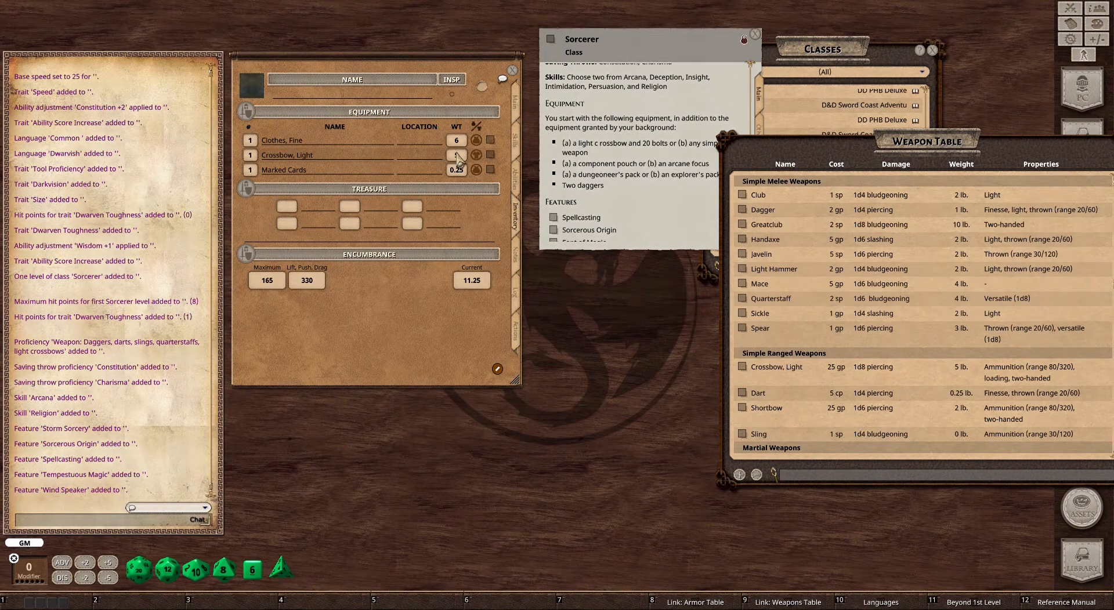
left_click_drag(1052, 154, 1011, 167)
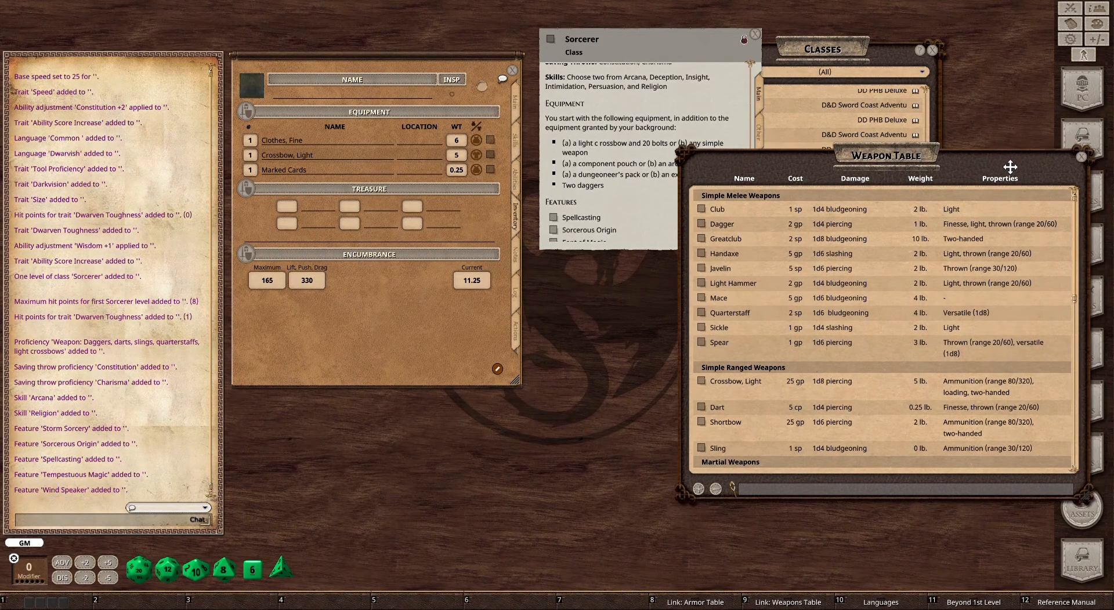
left_click(1083, 158)
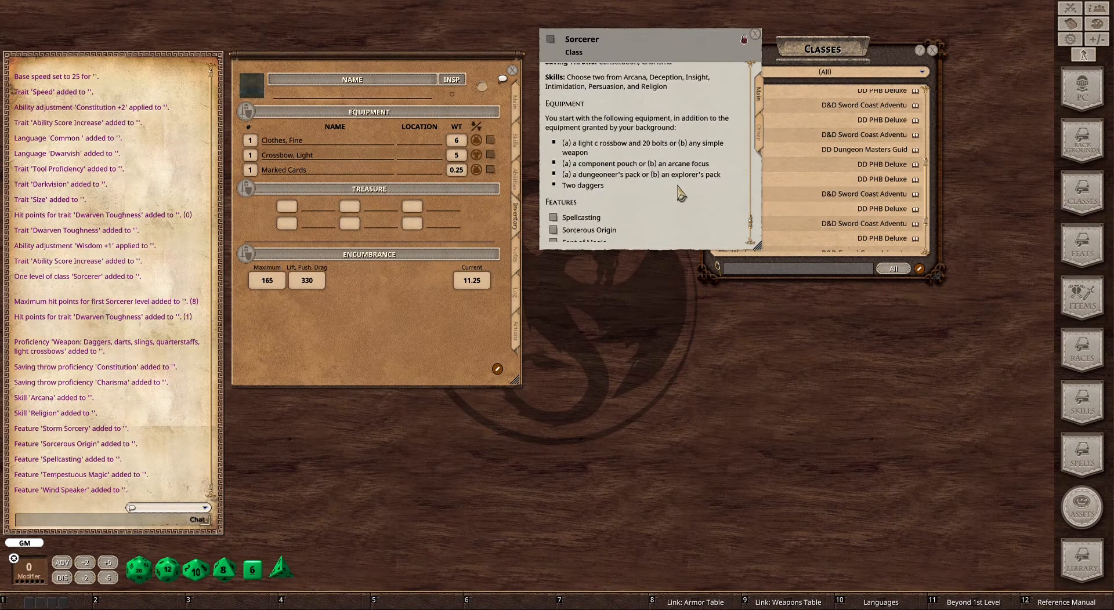
- Add a Chain Shirt and Plate from the Armor Table to the inventory, and close the table and the Sorcerer record
scroll(675, 200, "up", 3)
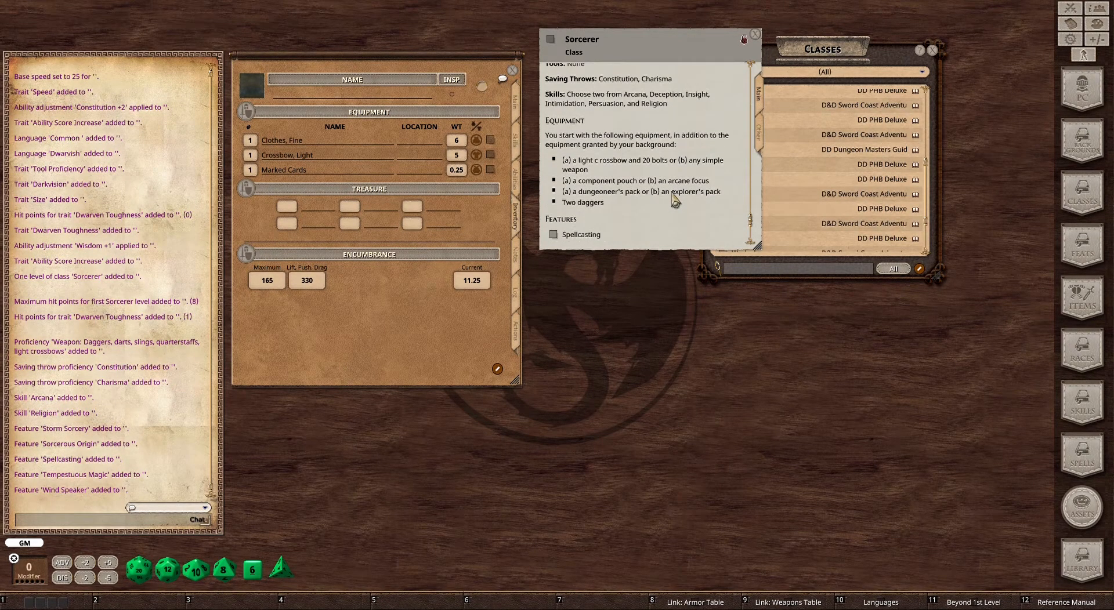
scroll(675, 200, "up", 1)
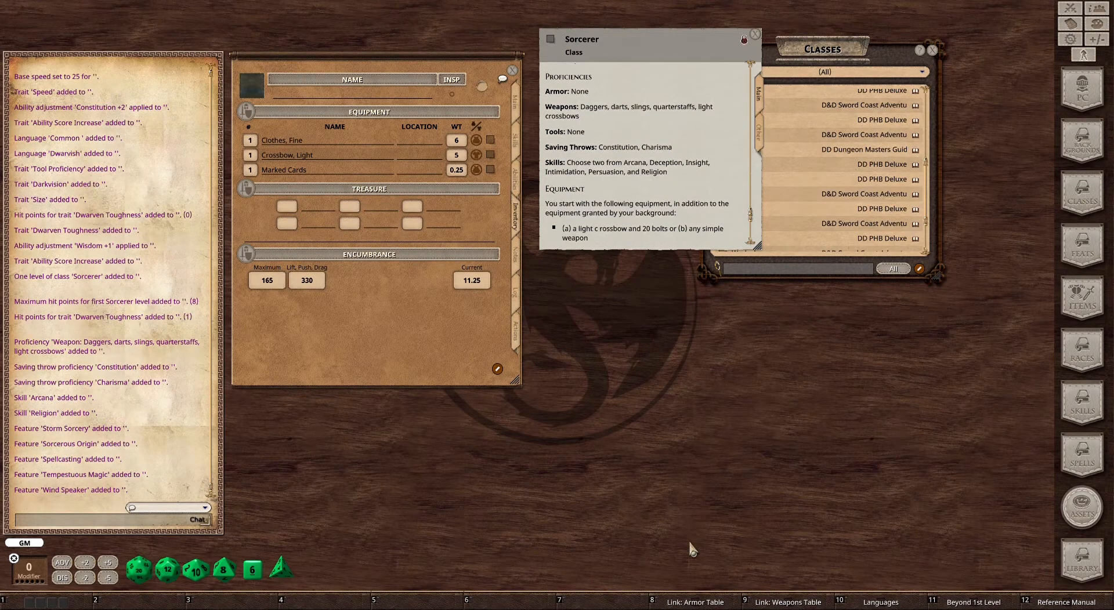
left_click(696, 603)
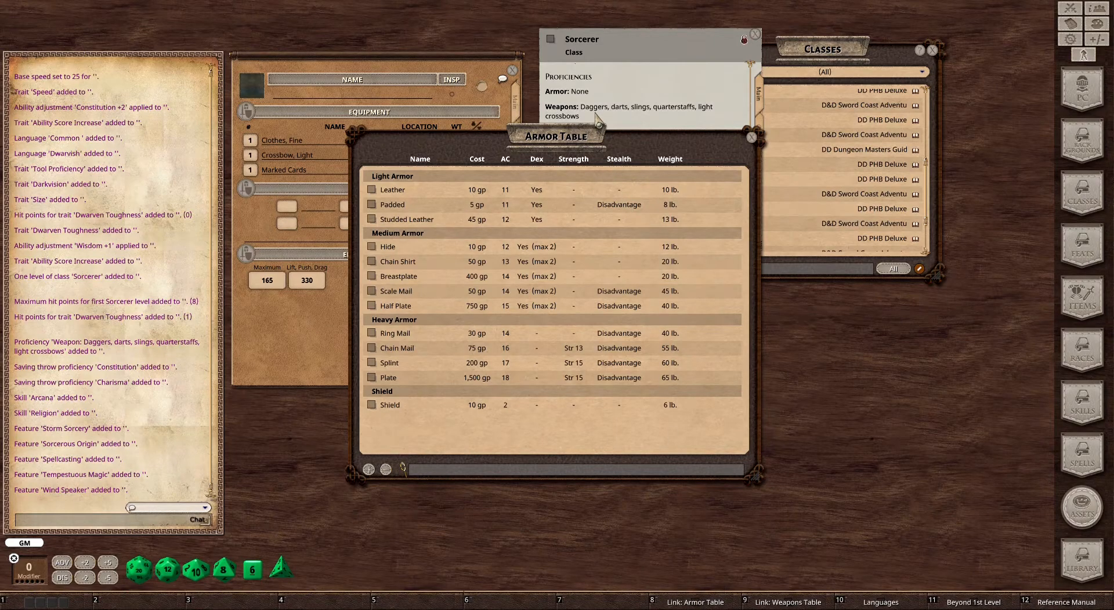
left_click_drag(613, 143, 874, 164)
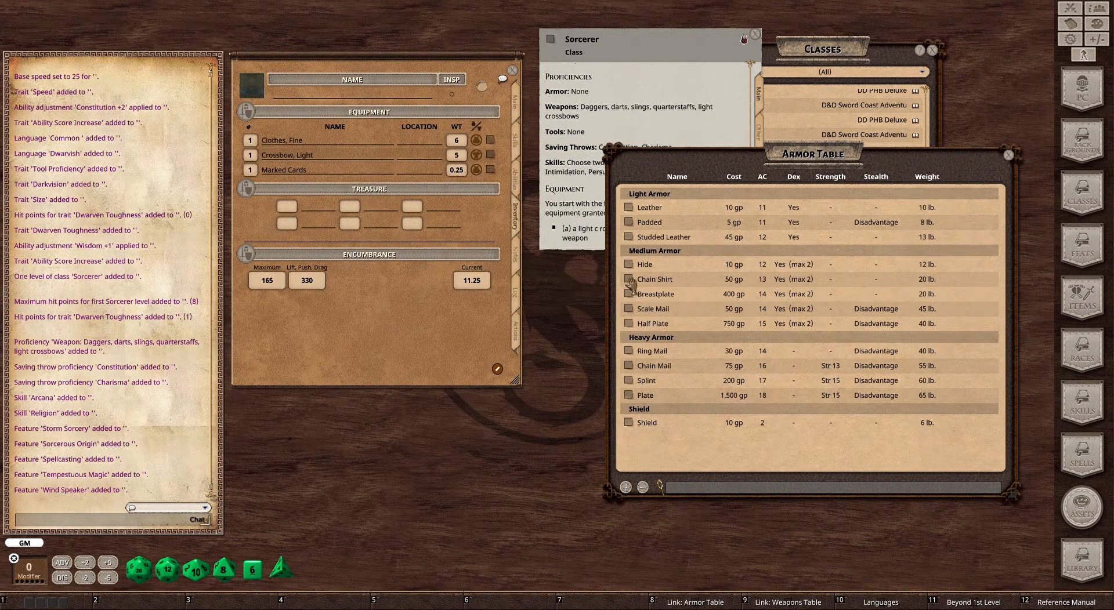
left_click_drag(629, 283, 350, 178)
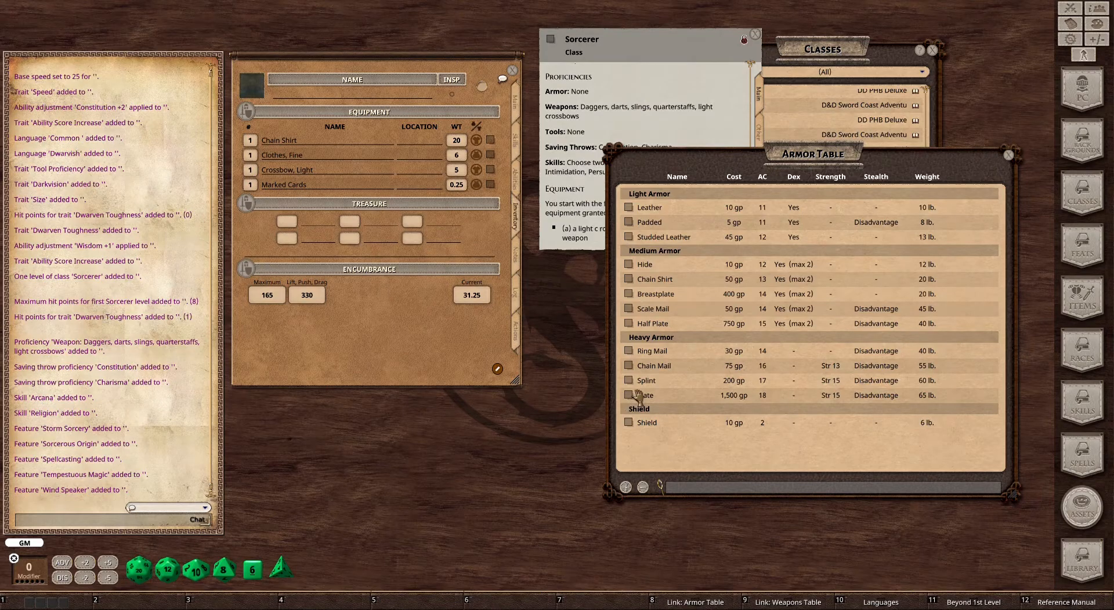
left_click_drag(638, 396, 335, 187)
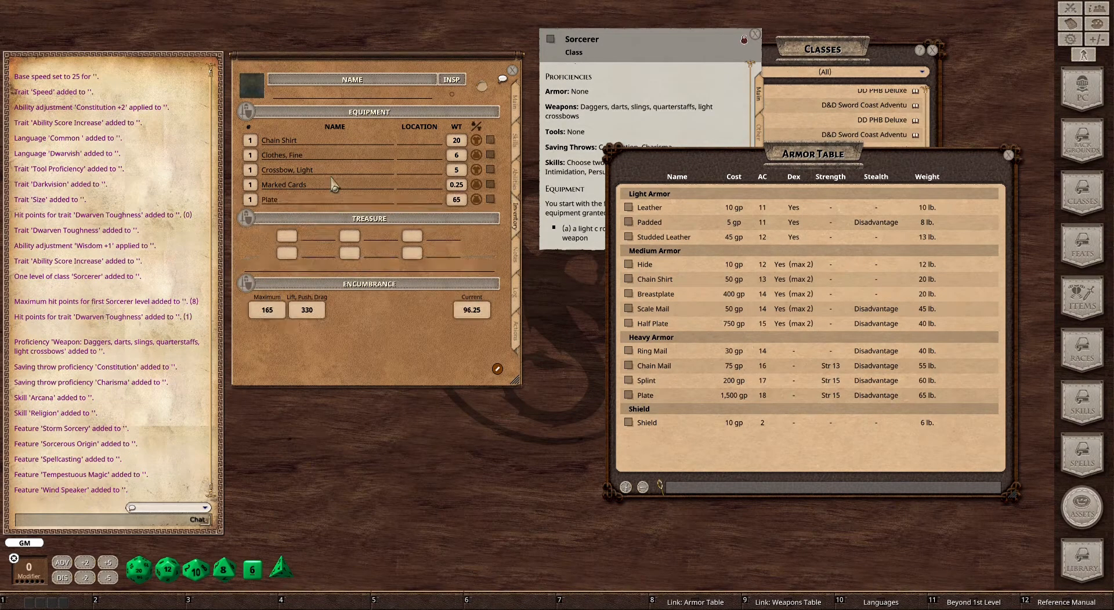
left_click(1010, 155)
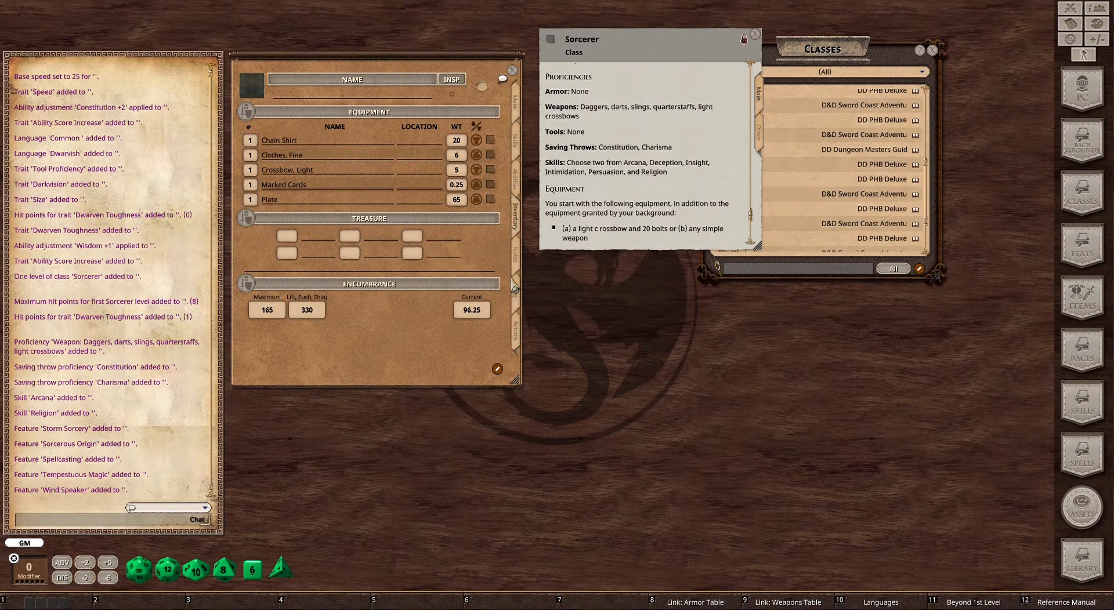
left_click(755, 34)
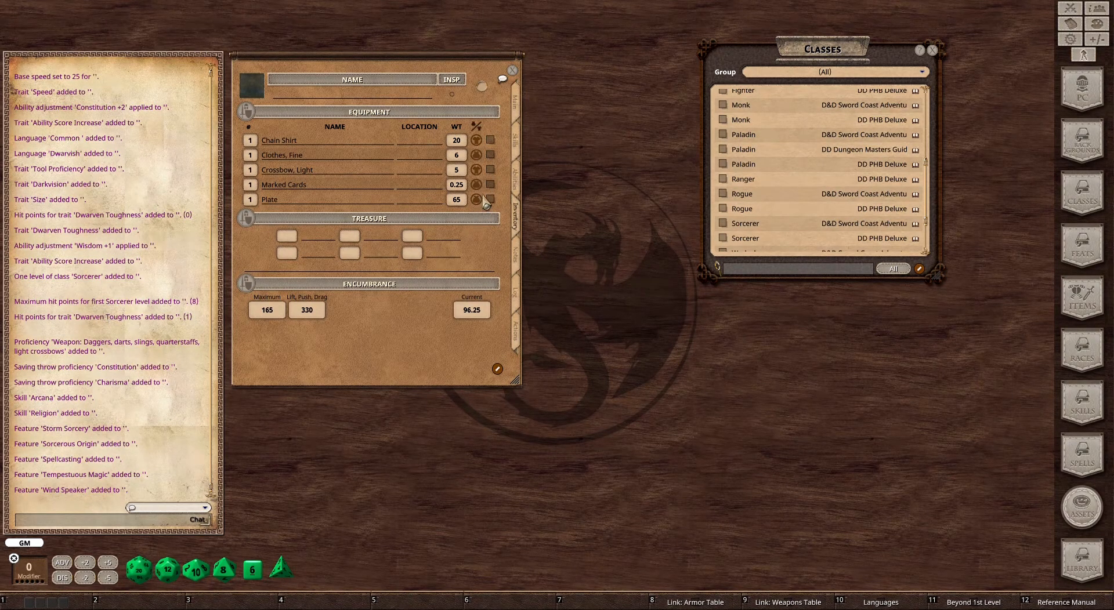
- Switch the worn armor from the Chain Shirt to the Plate in the inventory, and check the armor class on the main page
left_click(518, 112)
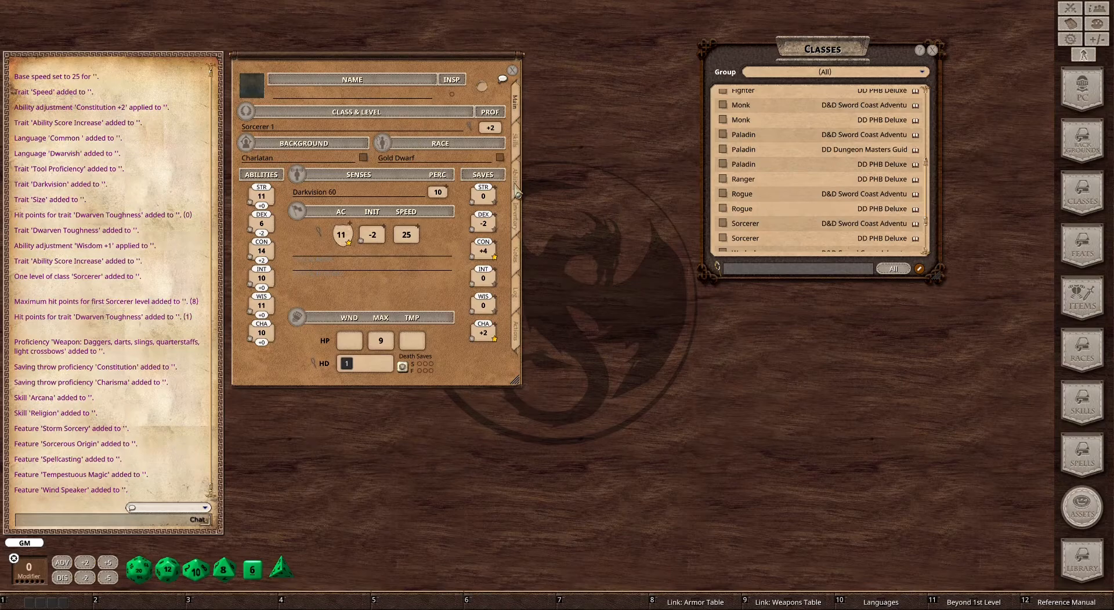
left_click(519, 219)
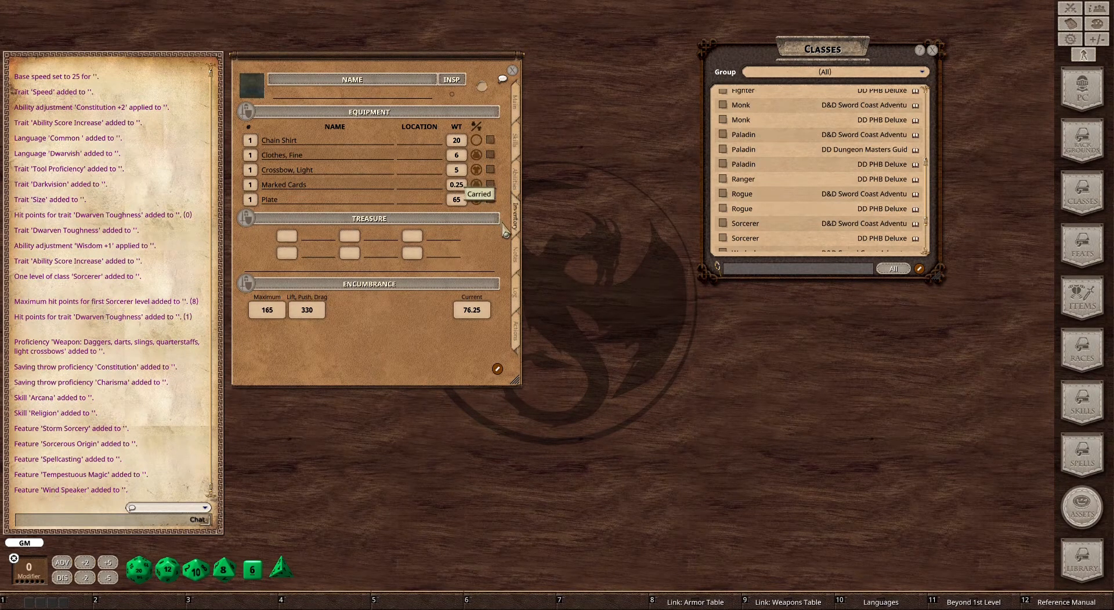
left_click(520, 107)
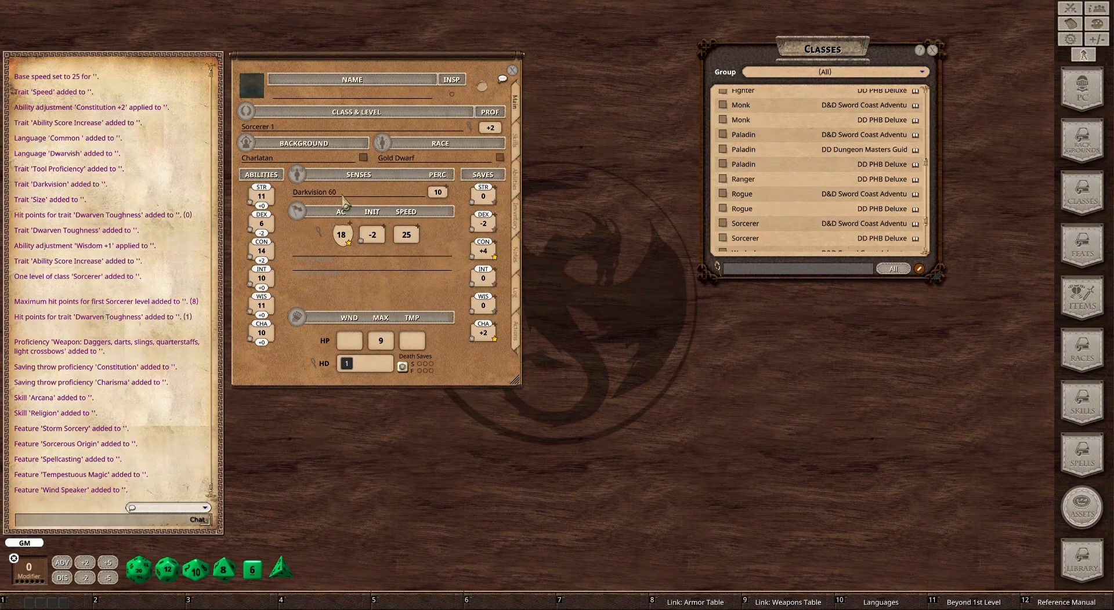
left_click(523, 227)
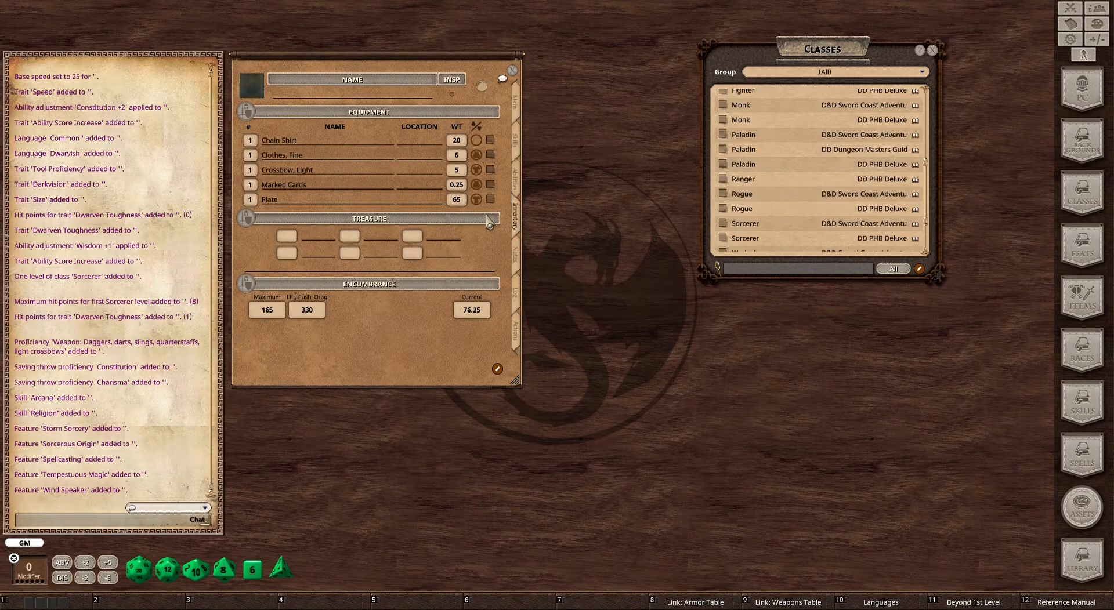
left_click(476, 140)
- Examine the character's weapon actions, features and traits, and inventory, ending on the weapon and spell actions
left_click(520, 331)
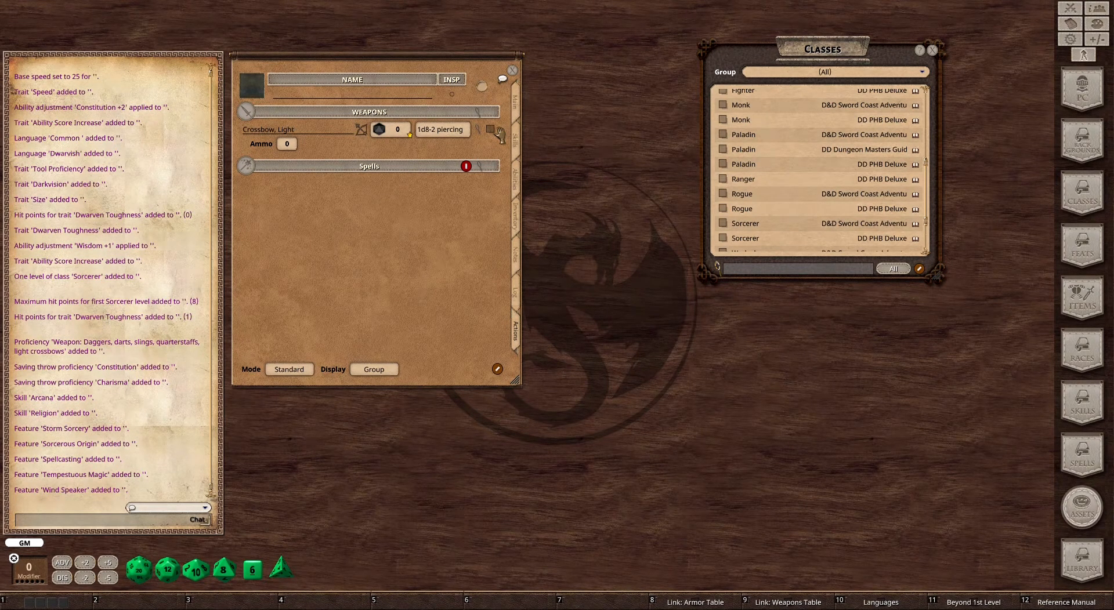
left_click(516, 183)
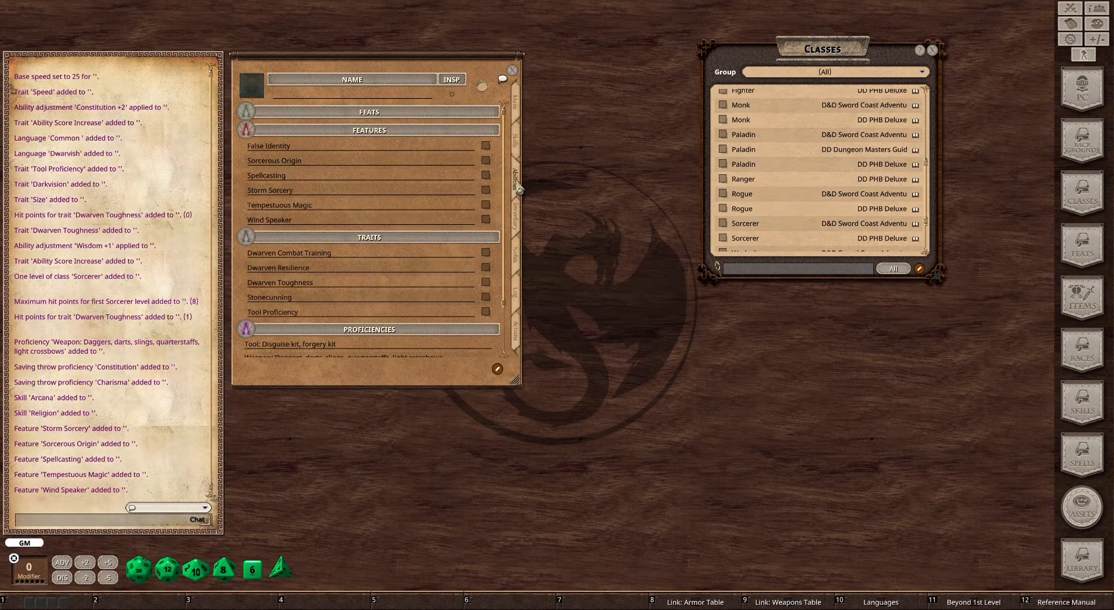
left_click(517, 224)
left_click(522, 339)
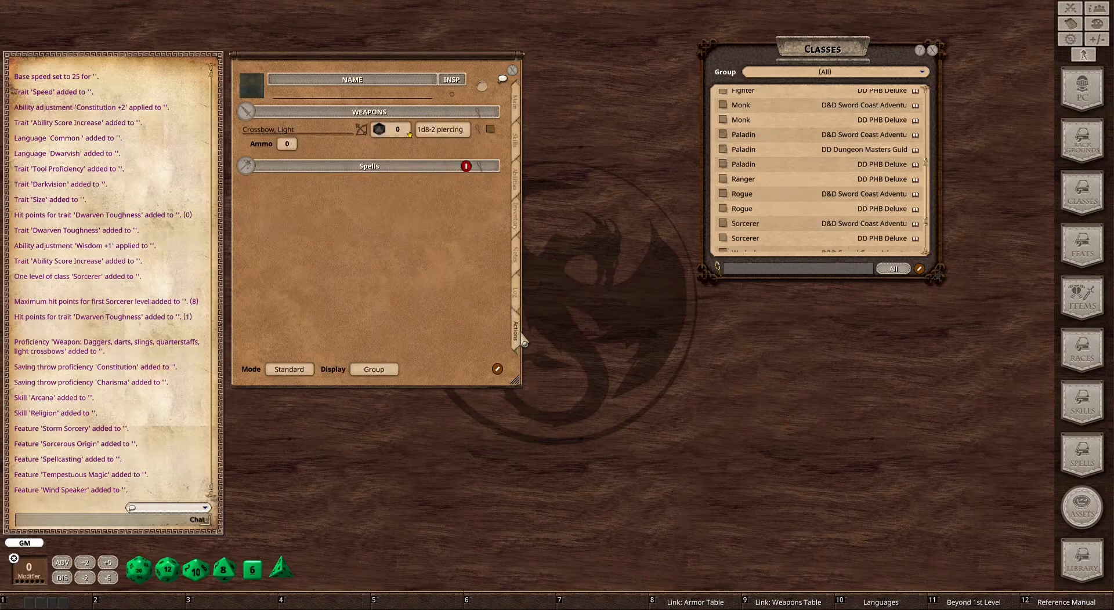
- Close the class list, open the spell list beside the sheet, and filter it to Sorcerer spells of level 0
left_click(933, 51)
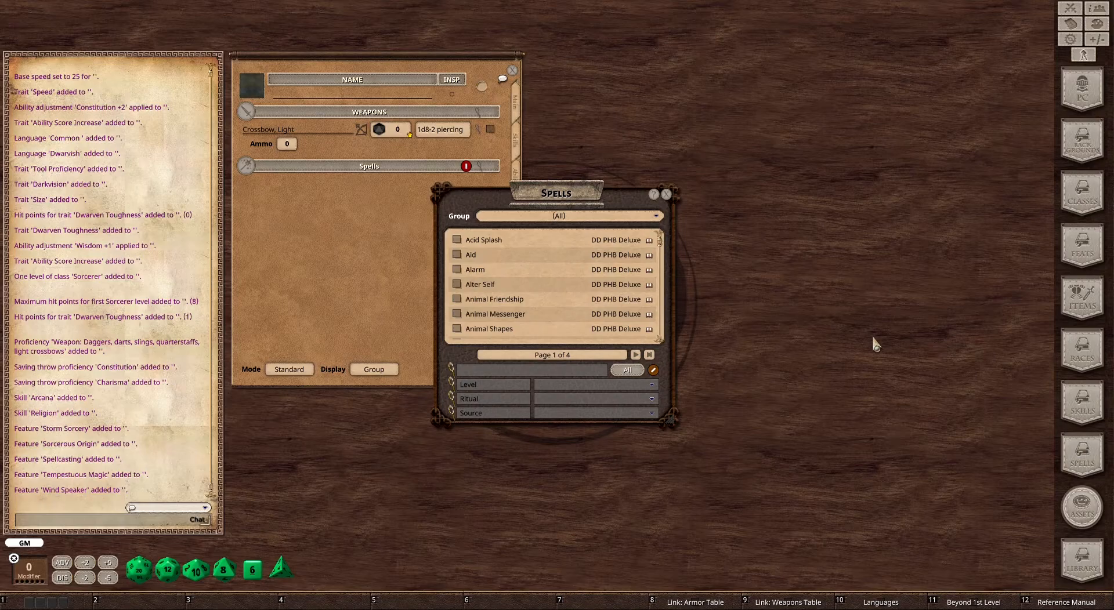
left_click_drag(597, 193, 740, 201)
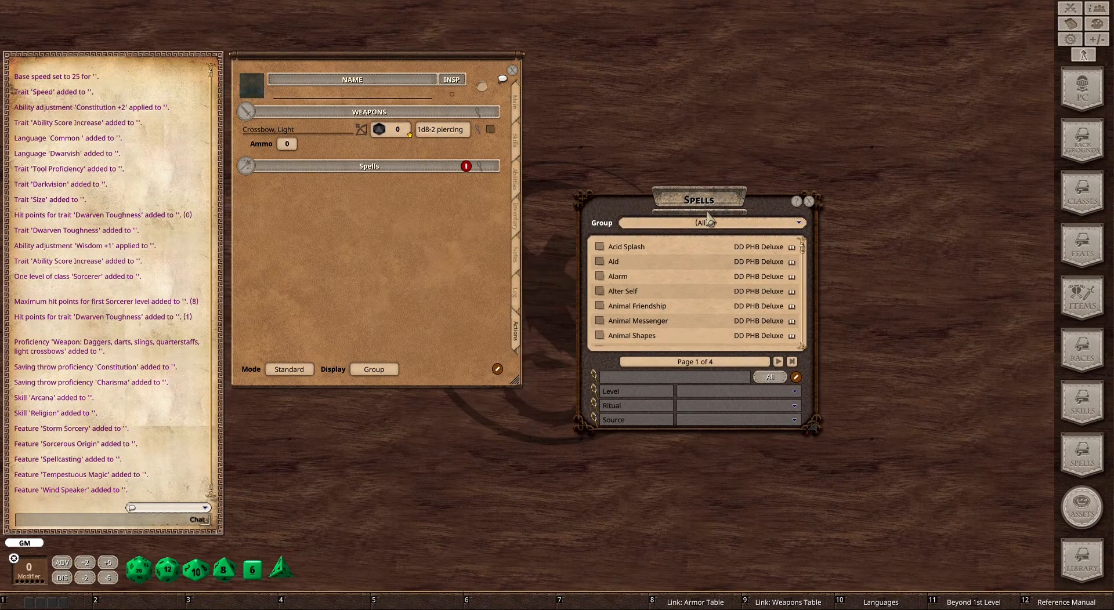
left_click(794, 420)
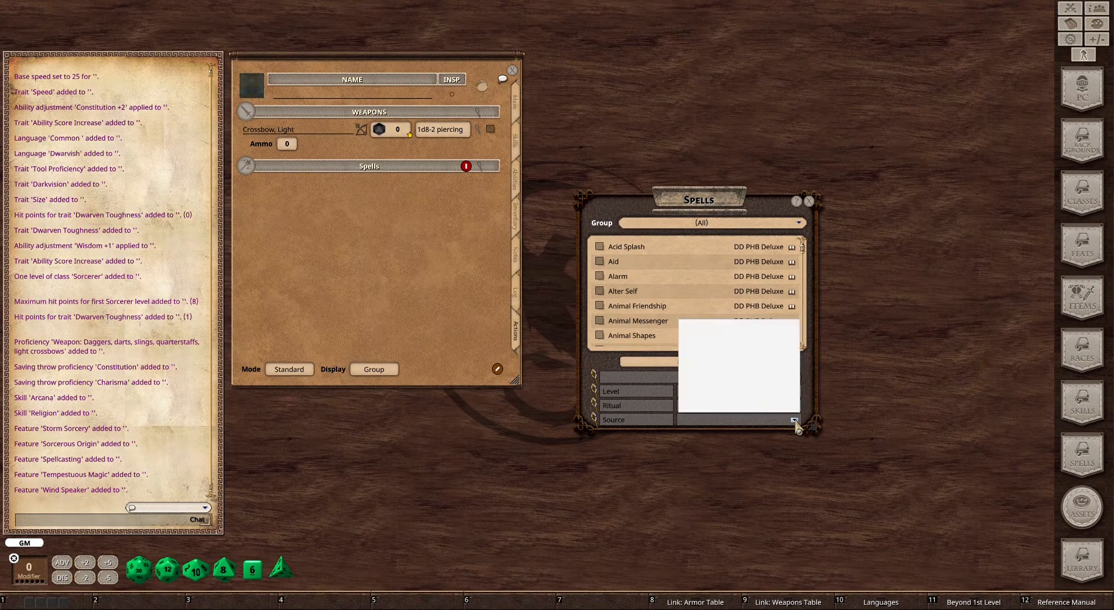
left_click_drag(796, 339, 798, 405)
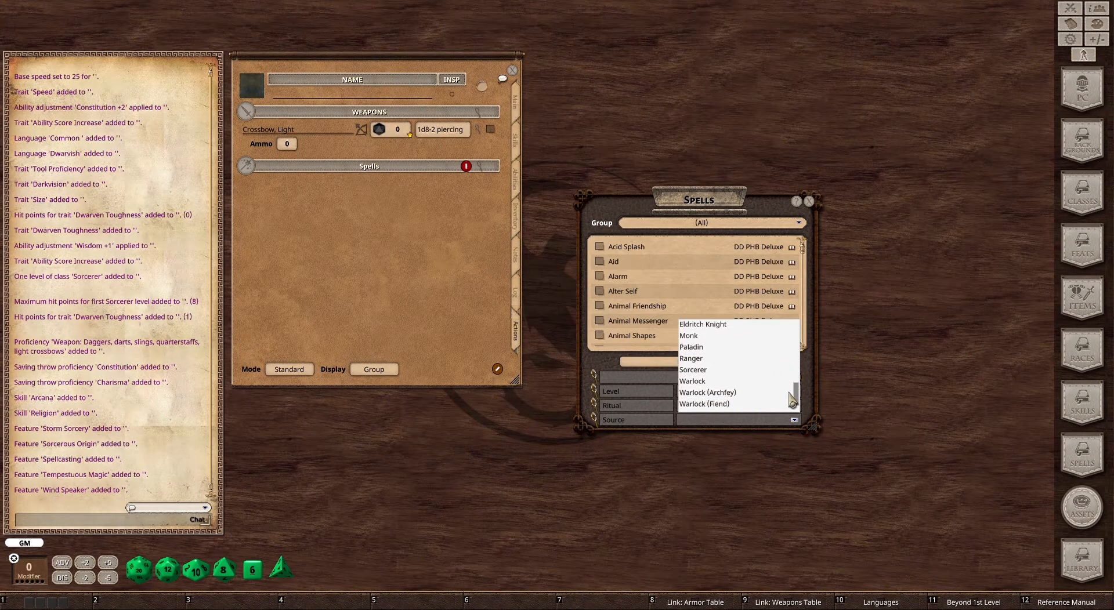
left_click(699, 372)
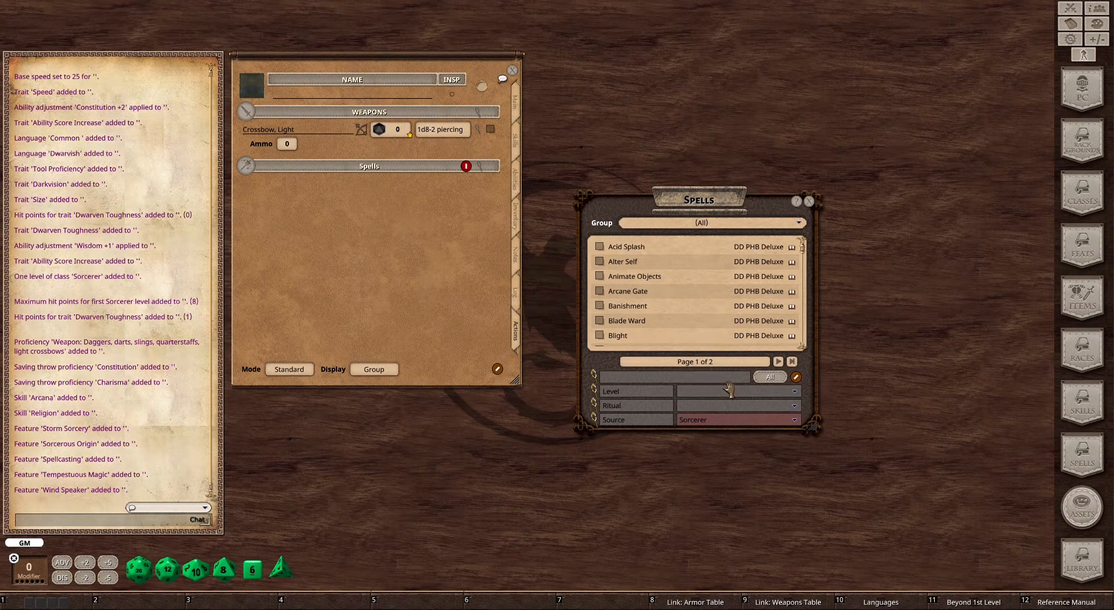
left_click(795, 393)
left_click(795, 392)
left_click(795, 393)
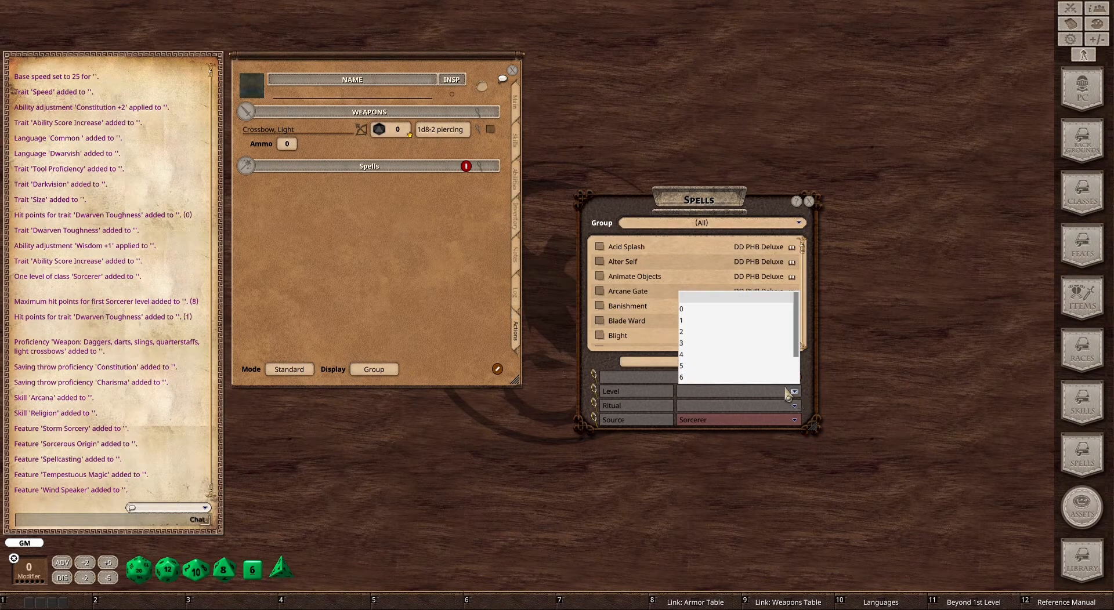
left_click(686, 311)
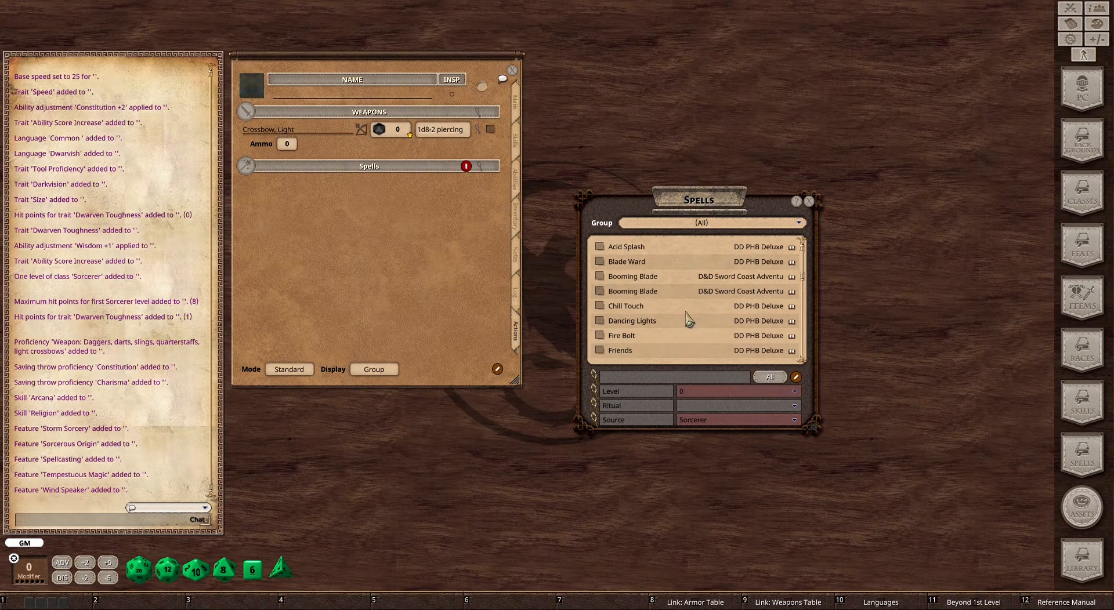
- Add the Sword Coast Booming Blade and the Chill Touch cantrips to the character's actions, close the spell list, and return to the main page
left_click_drag(606, 279, 370, 221)
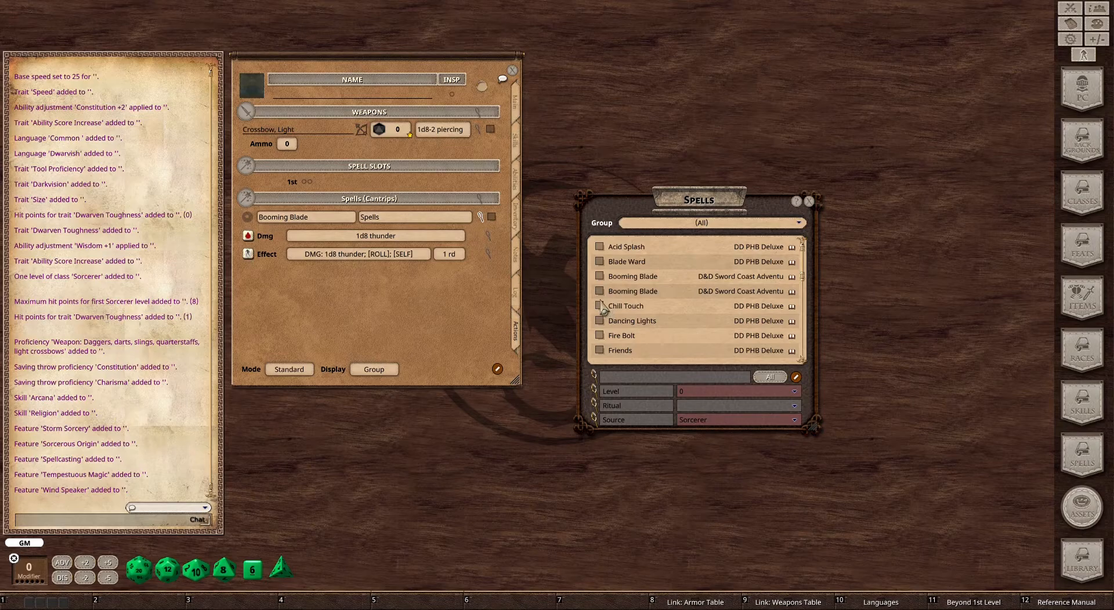
left_click_drag(602, 305, 438, 295)
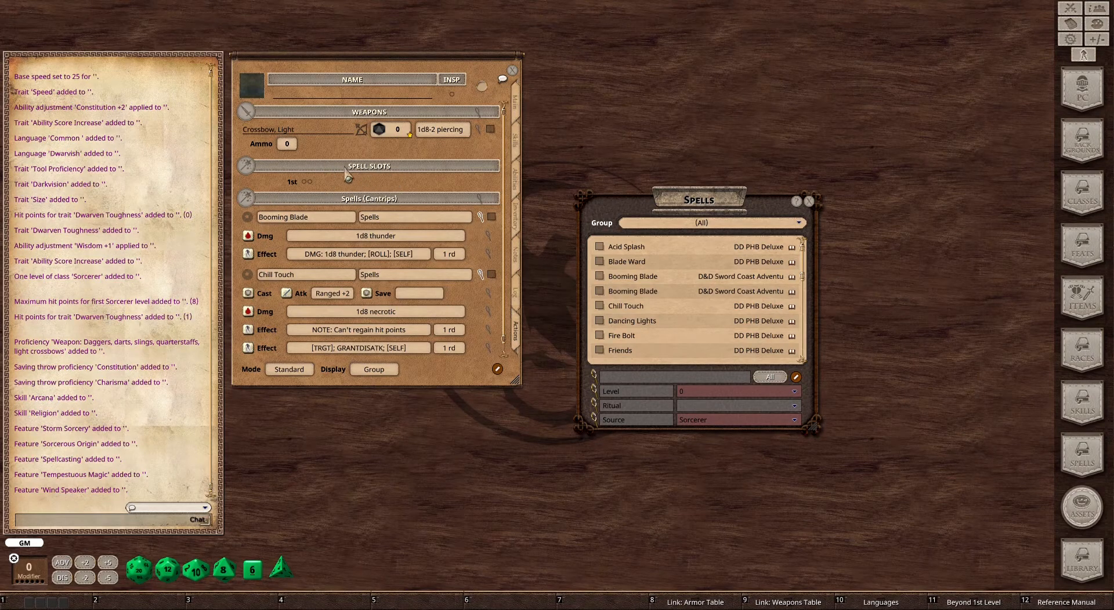
left_click(305, 182)
left_click(310, 182)
left_click(809, 202)
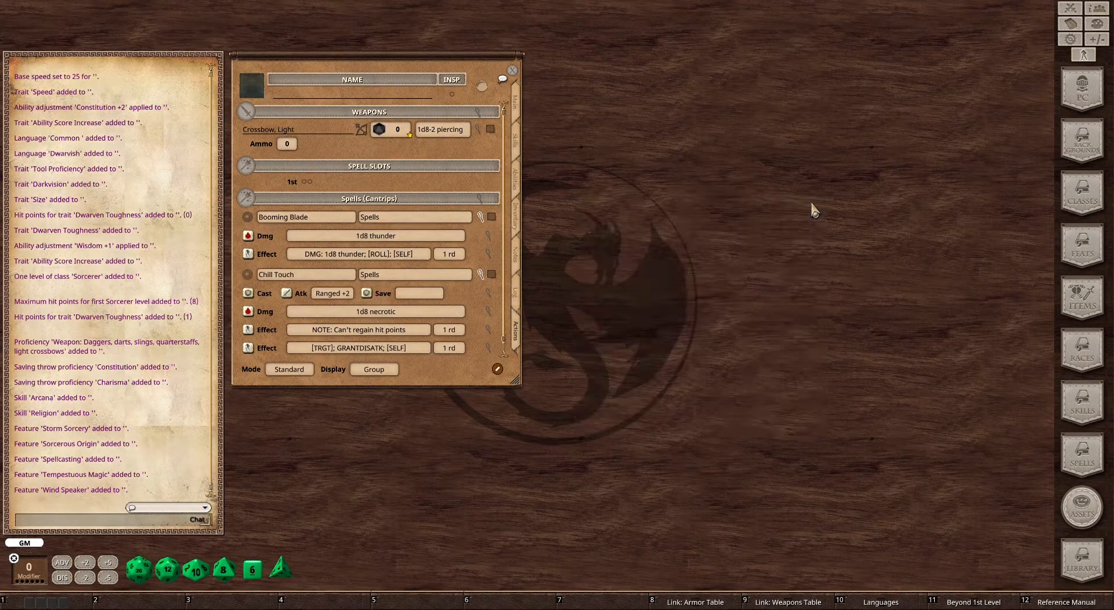
left_click(518, 102)
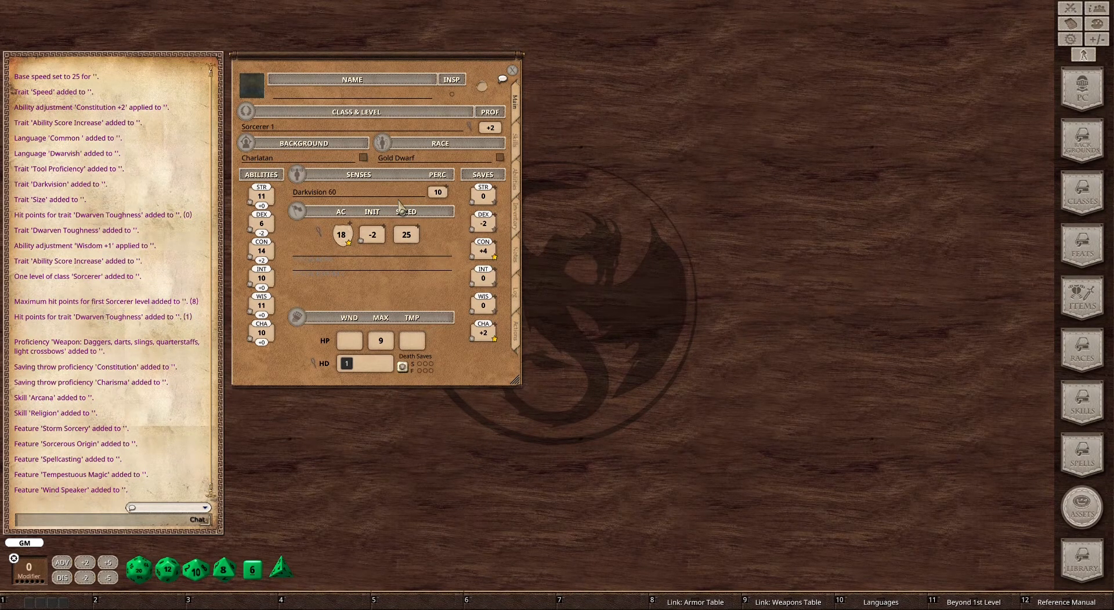
- Set the character's portrait to the grey-bearded male dwarf from the dwarf portraits in the Data store
left_click(259, 93)
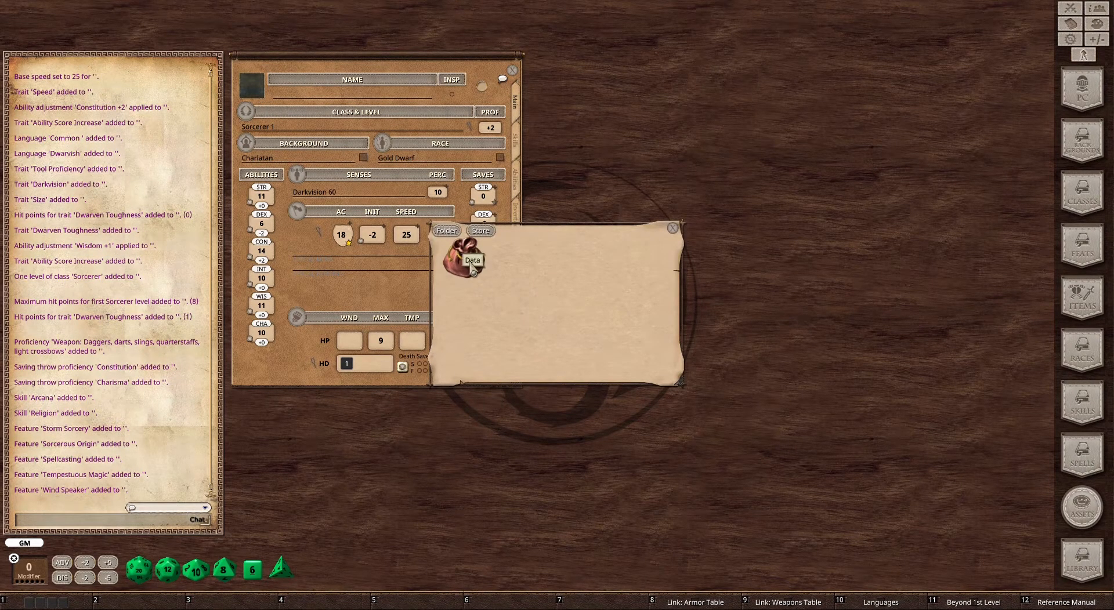
left_click(471, 261)
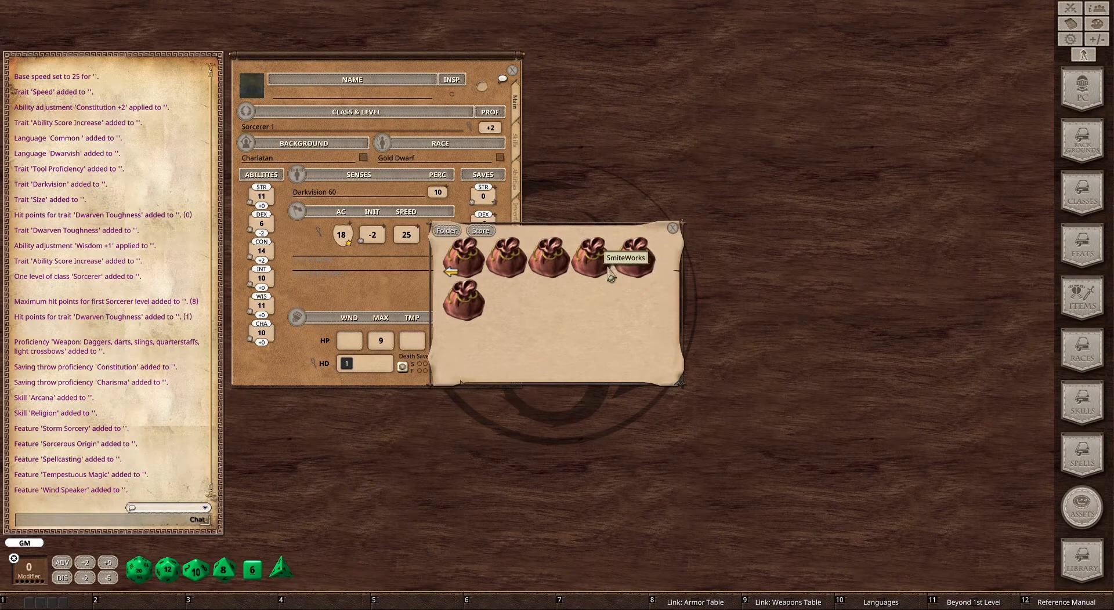
left_click(516, 265)
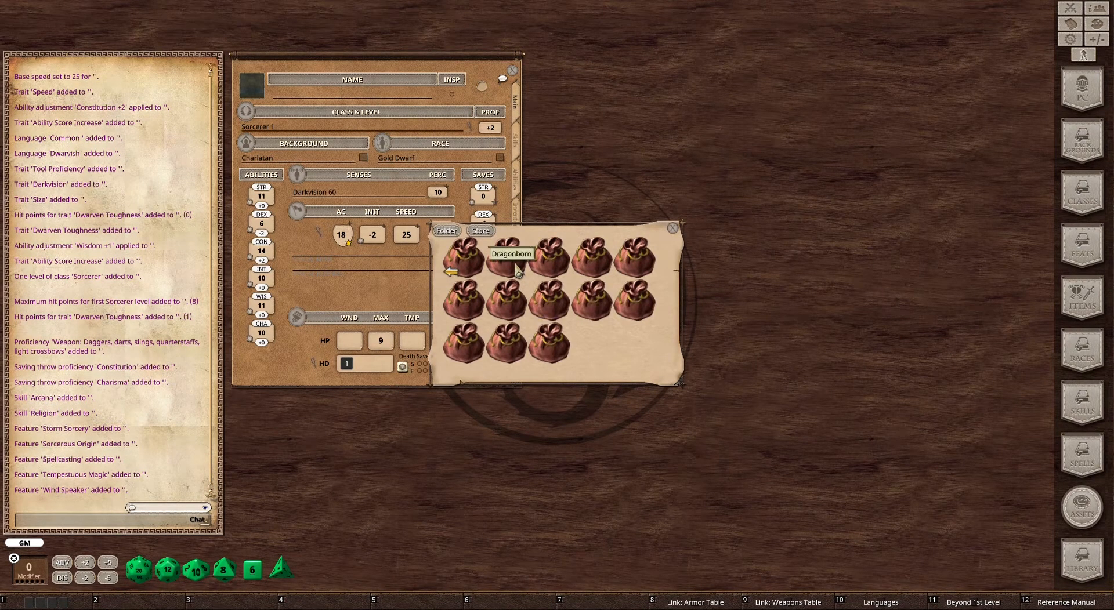
left_click(636, 270)
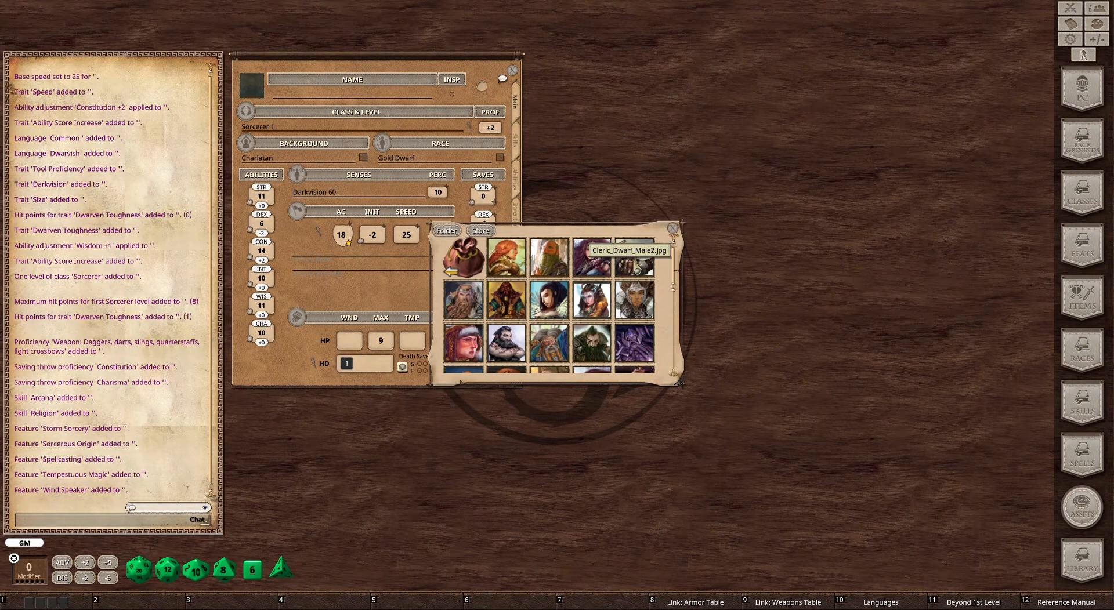
left_click(467, 306)
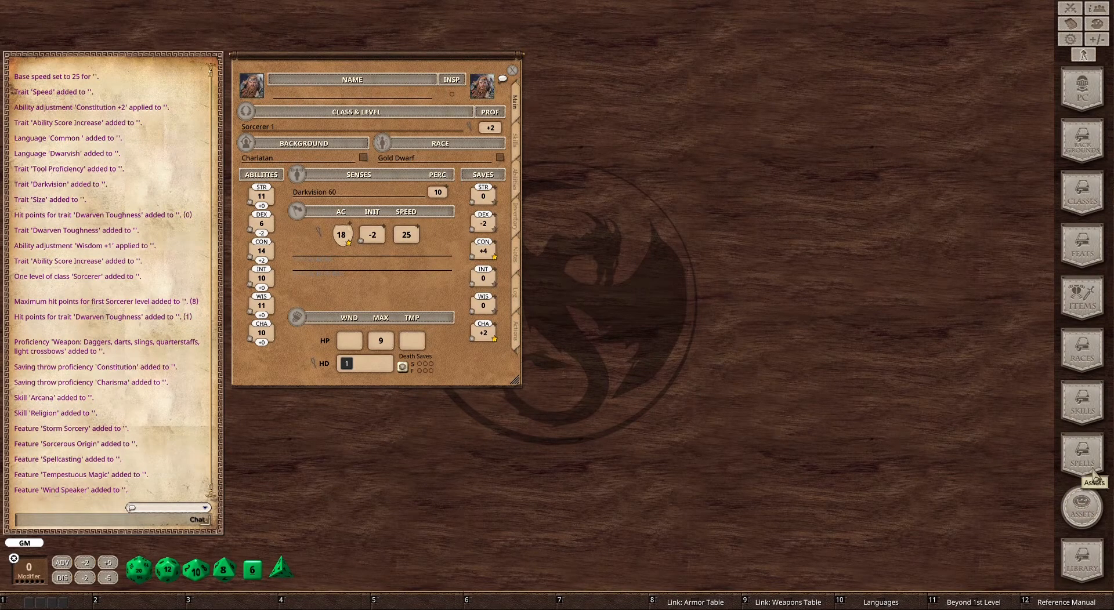
- Assign a male dwarf token from the Character Pogs assets to the character, and close the assets window
left_click(1086, 509)
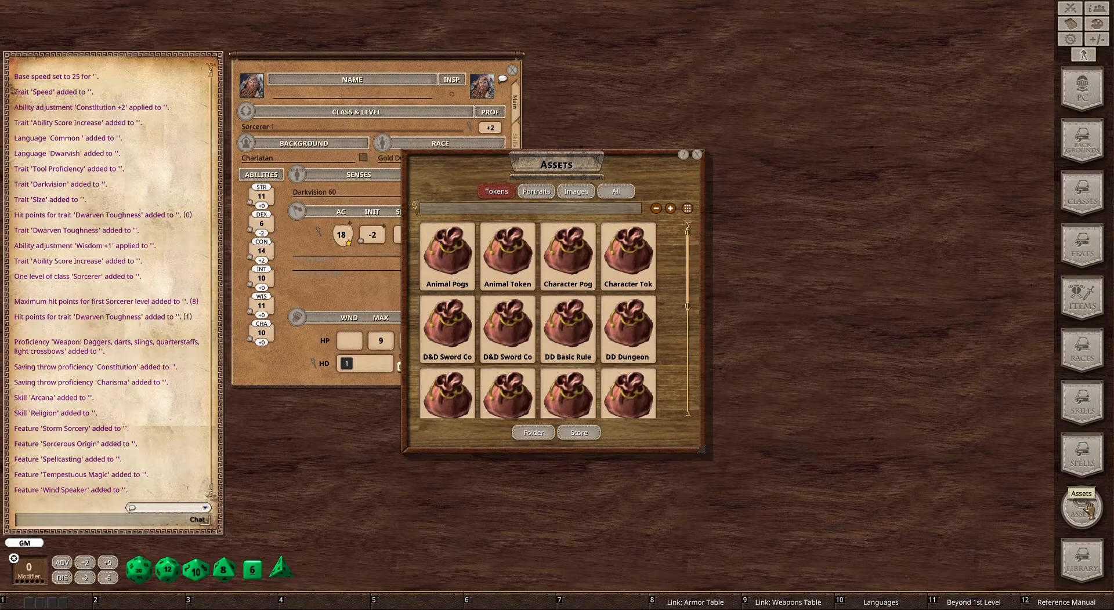
left_click_drag(649, 166, 799, 143)
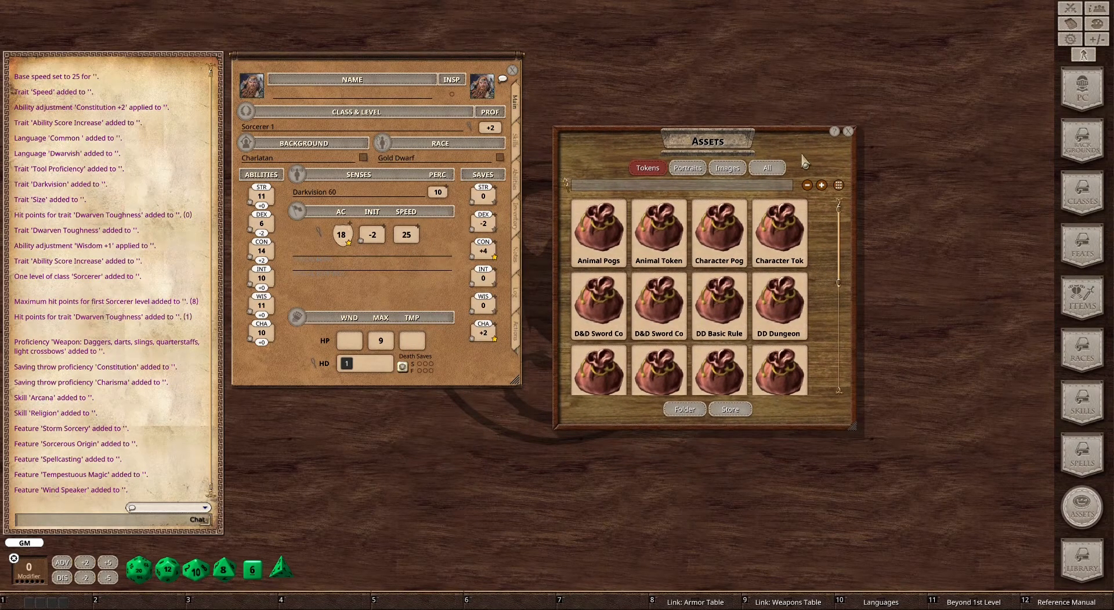
left_click(688, 174)
left_click(729, 170)
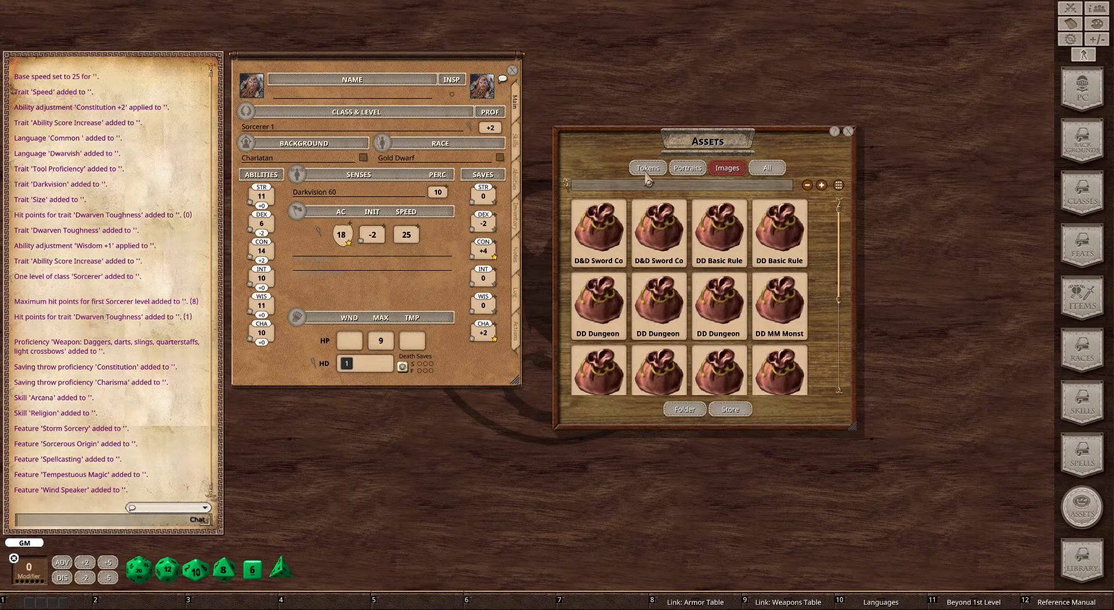
left_click(648, 172)
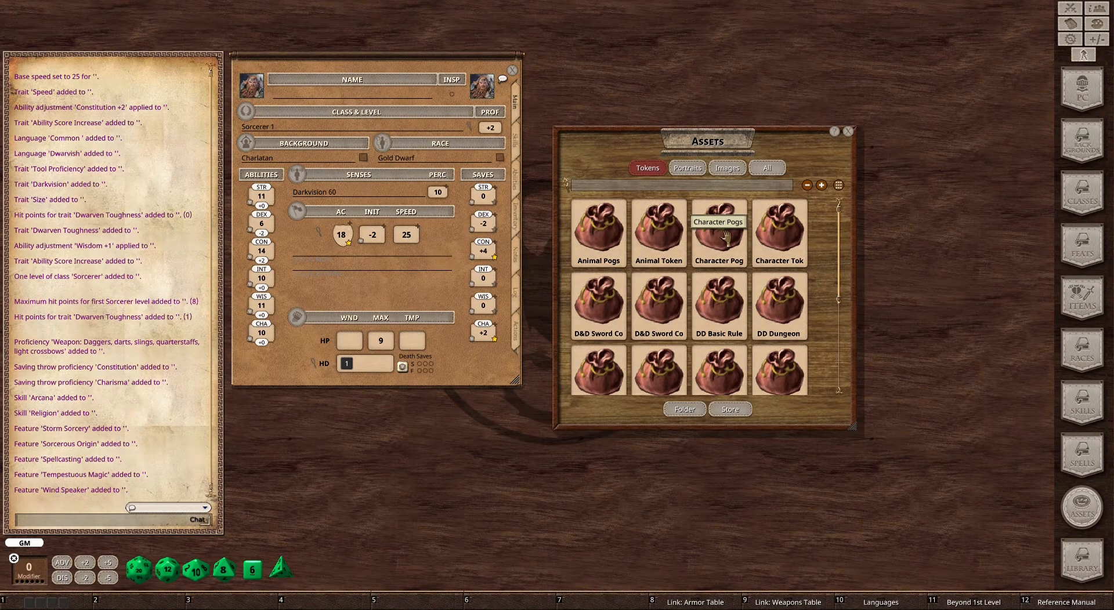
left_click(725, 237)
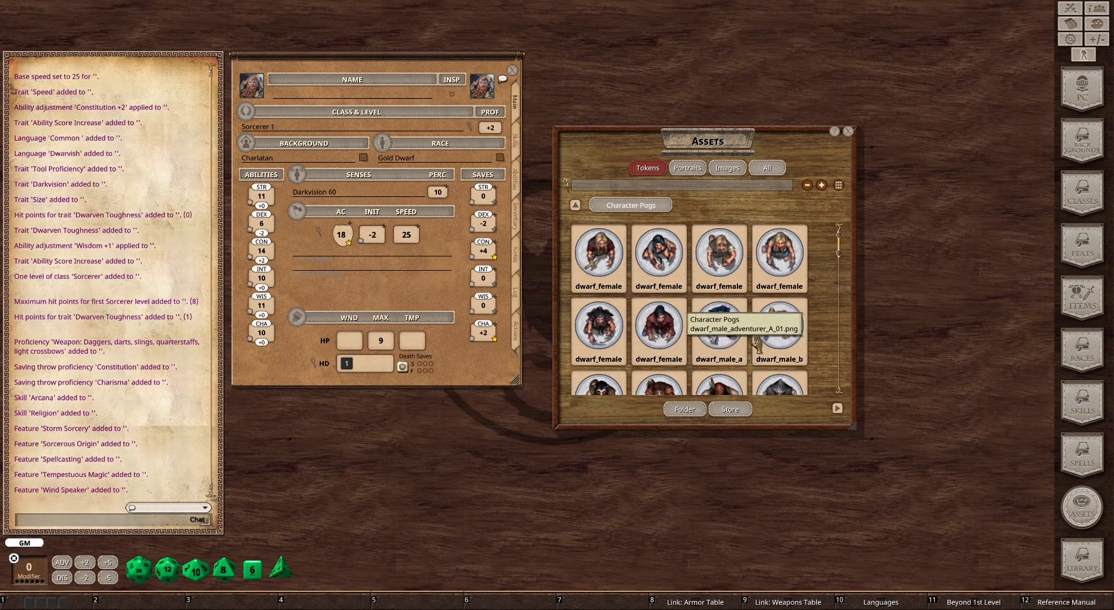
left_click_drag(524, 112, 483, 88)
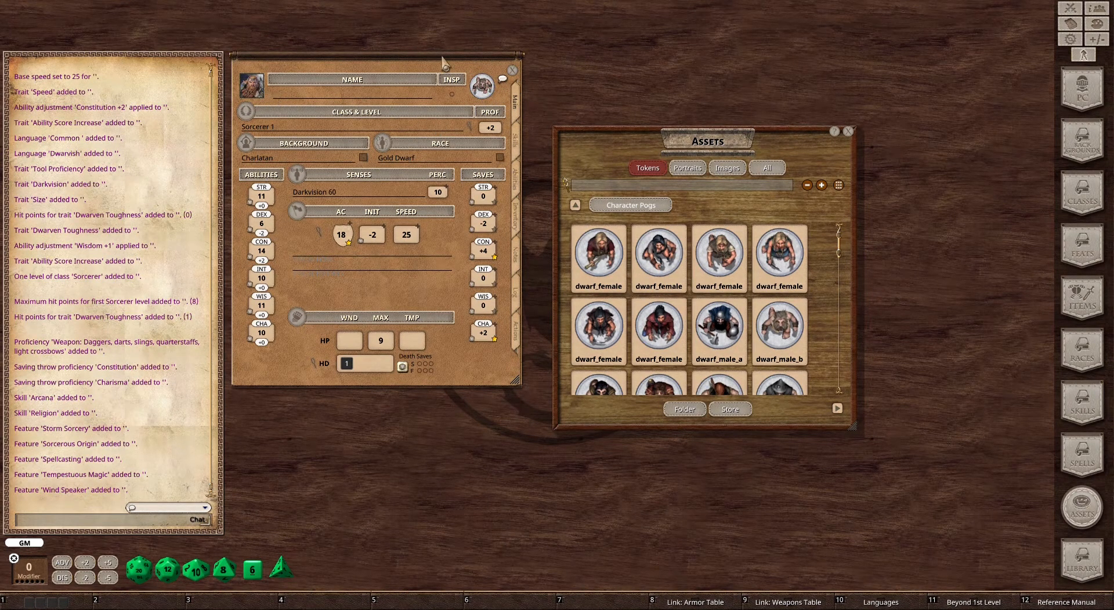
left_click(849, 132)
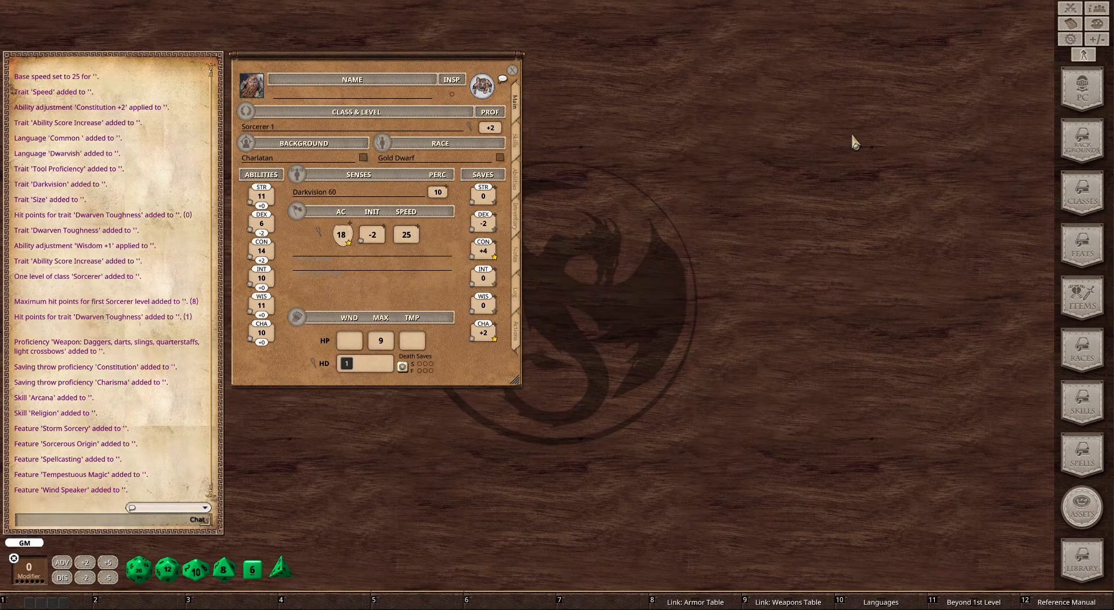
- Set the dice colour to dark blue with white numbers, and close the colour picker
left_click(1100, 23)
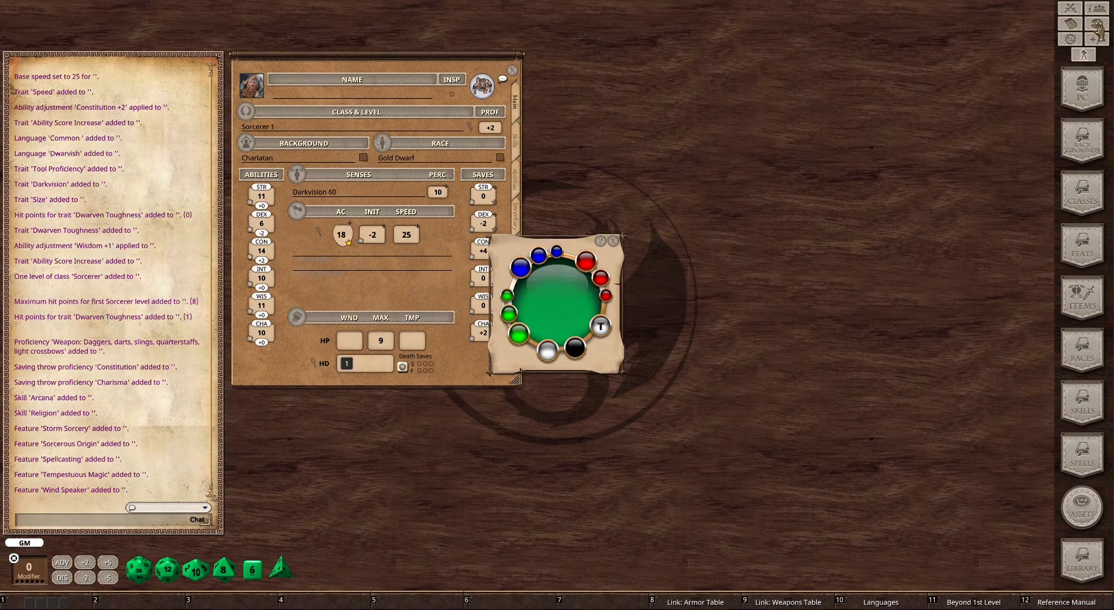
left_click_drag(596, 238, 702, 112)
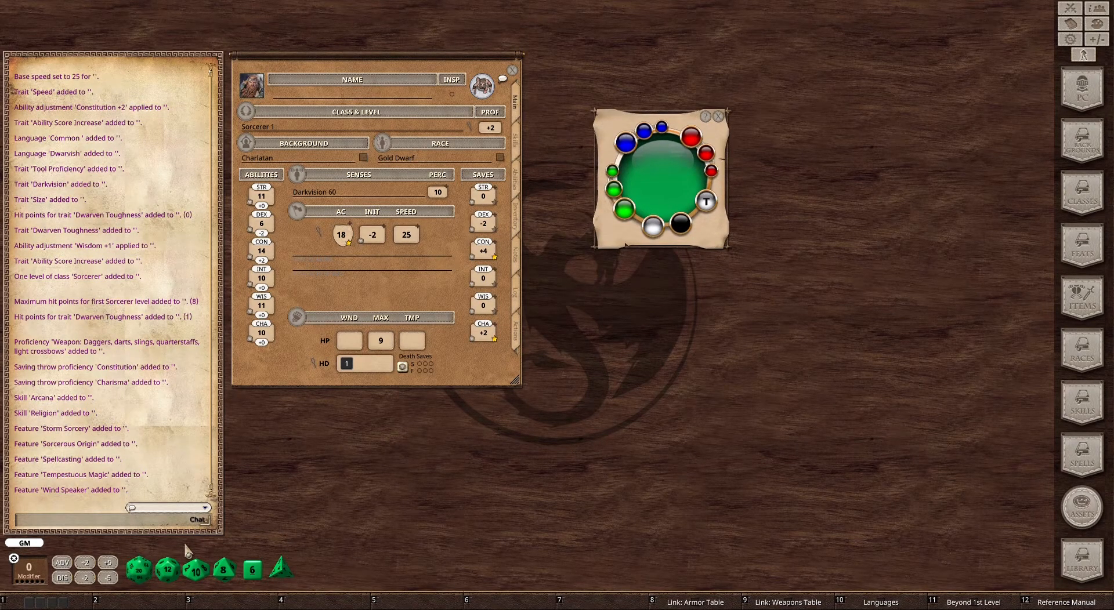
left_click(624, 140)
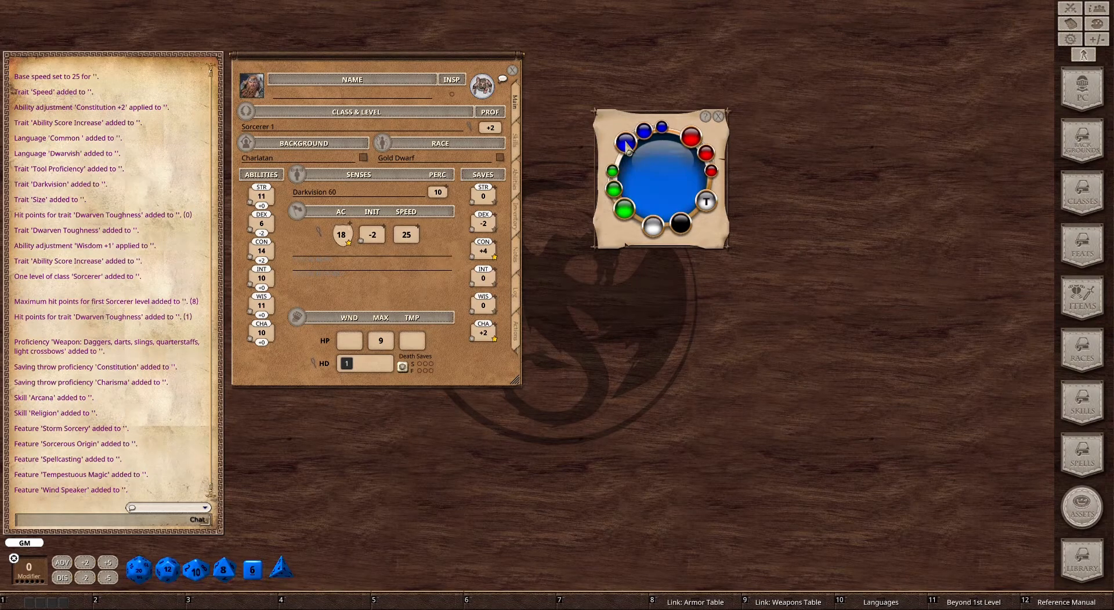
left_click(683, 226)
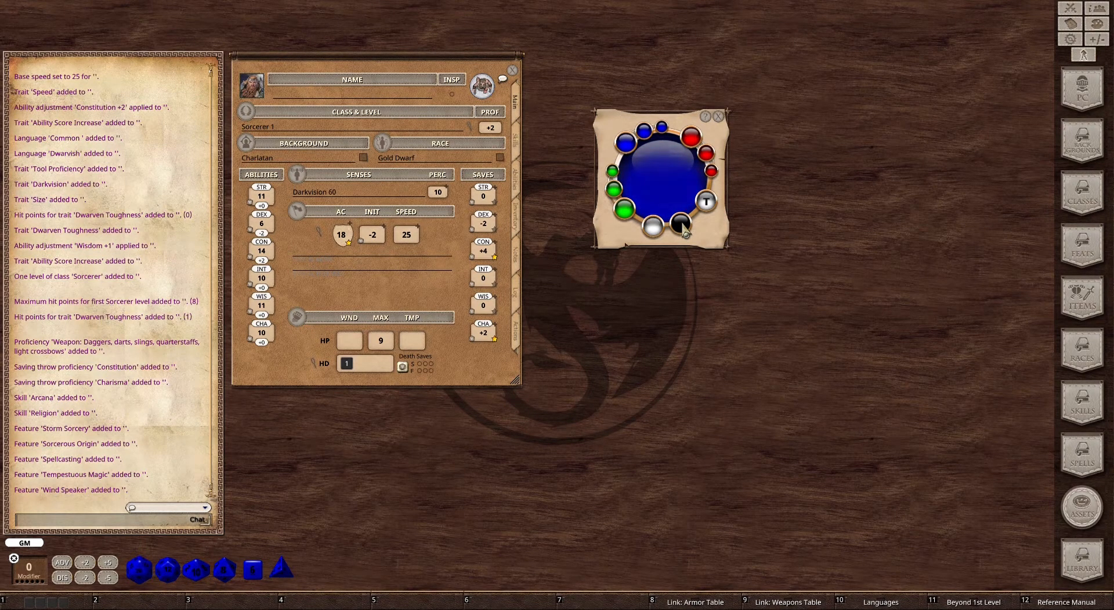
left_click(707, 202)
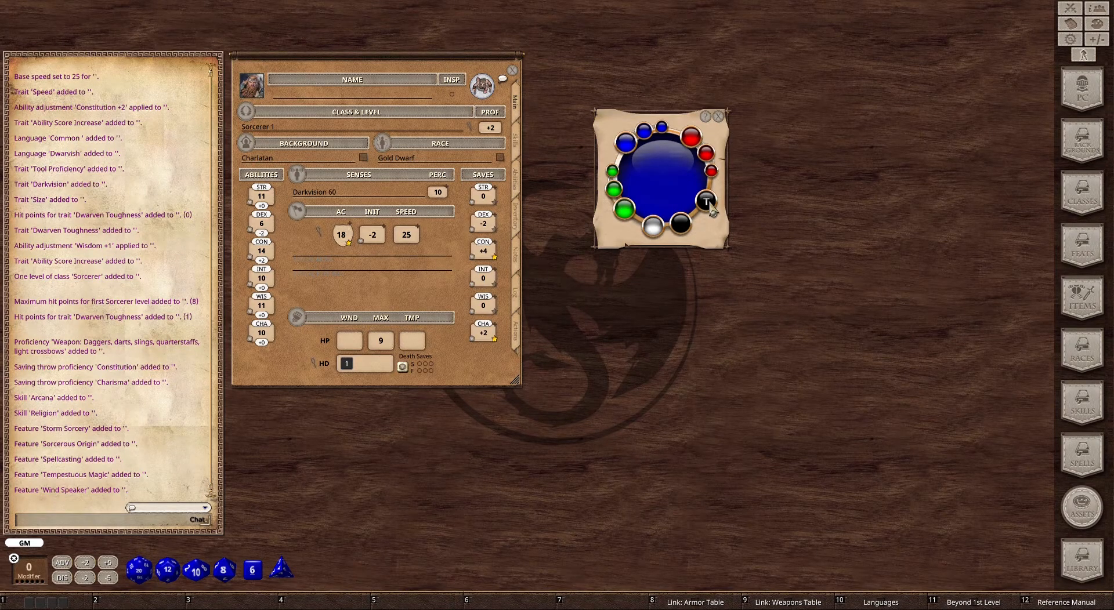
left_click(721, 118)
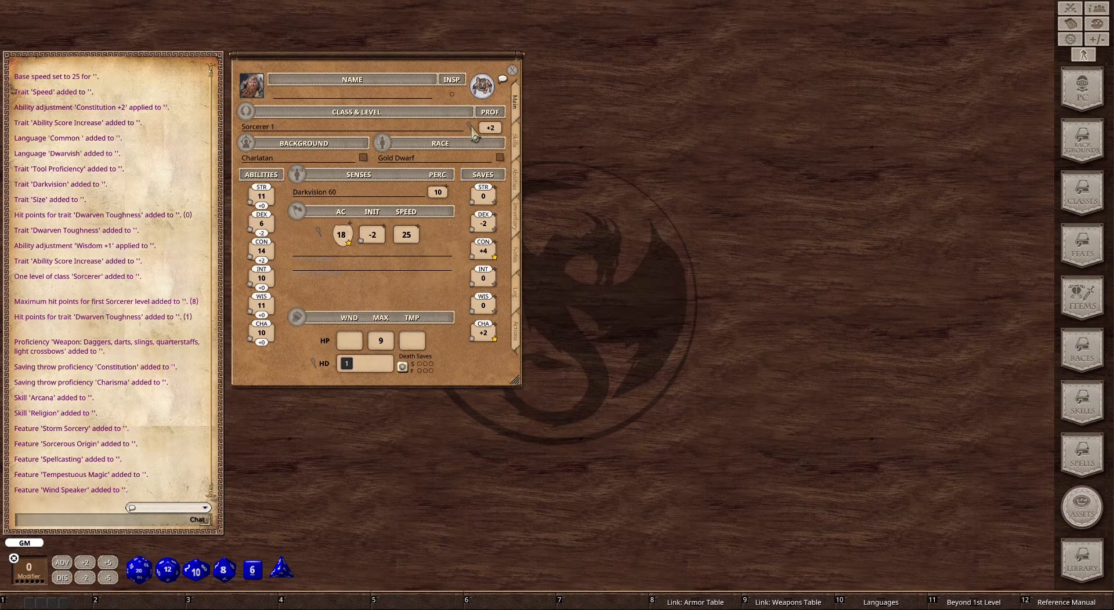
- Open the character's class and level details, and place the Beyond 1st Level advancement reference where both can be read
left_click(472, 128)
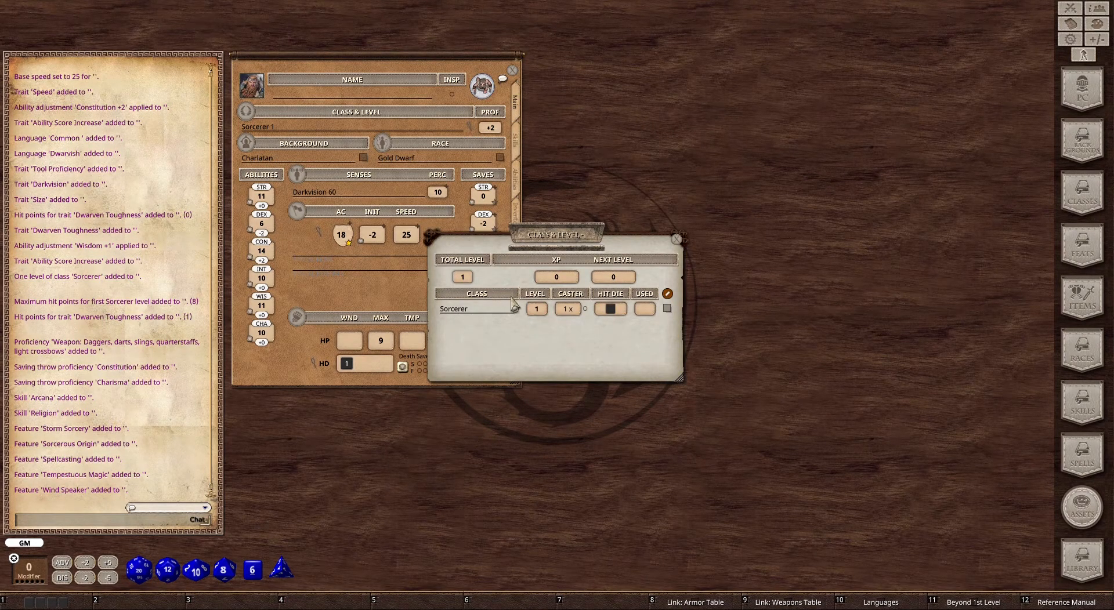
left_click_drag(560, 243, 671, 68)
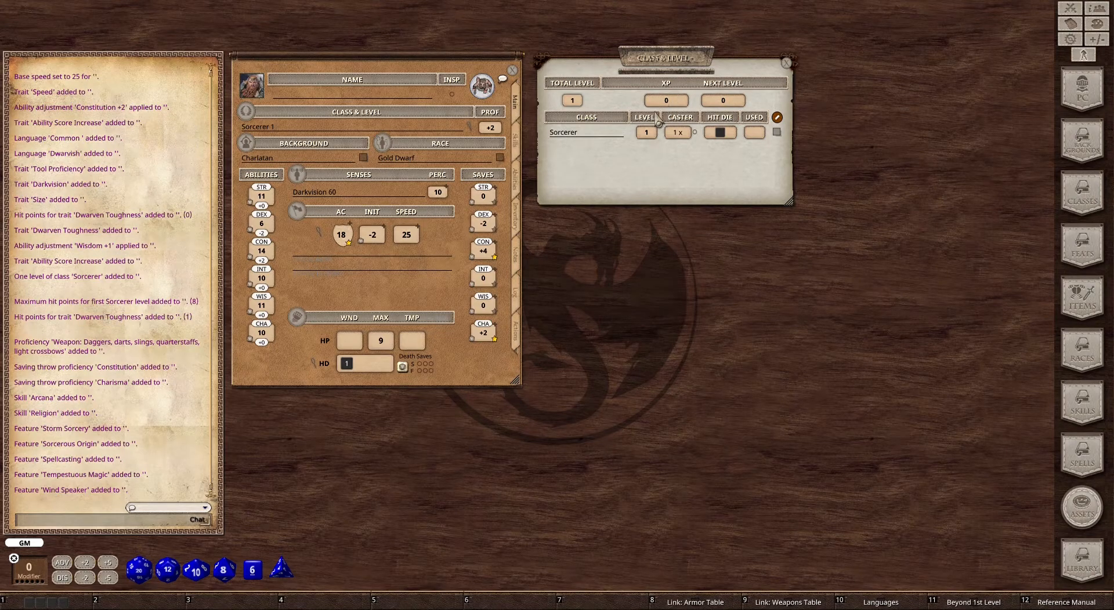
left_click(665, 103)
left_click(723, 102)
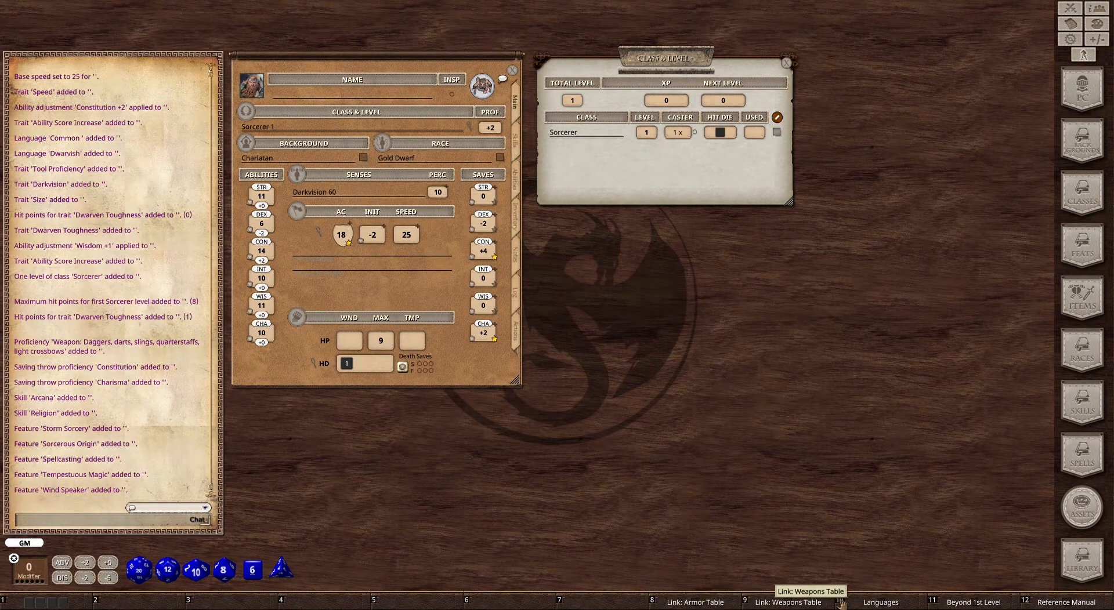
left_click(980, 604)
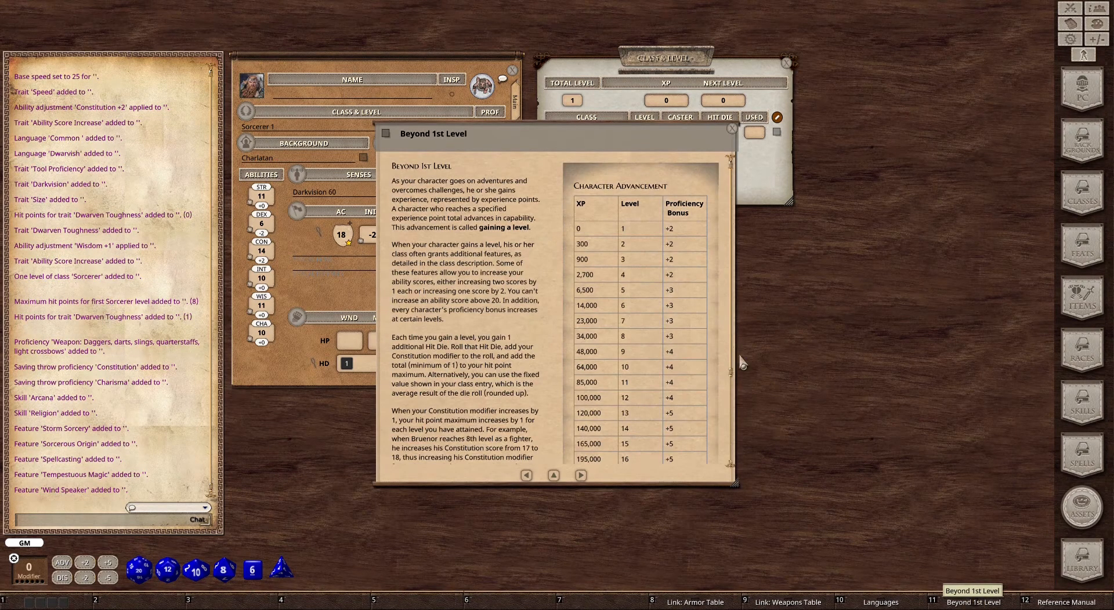
left_click_drag(554, 140, 935, 218)
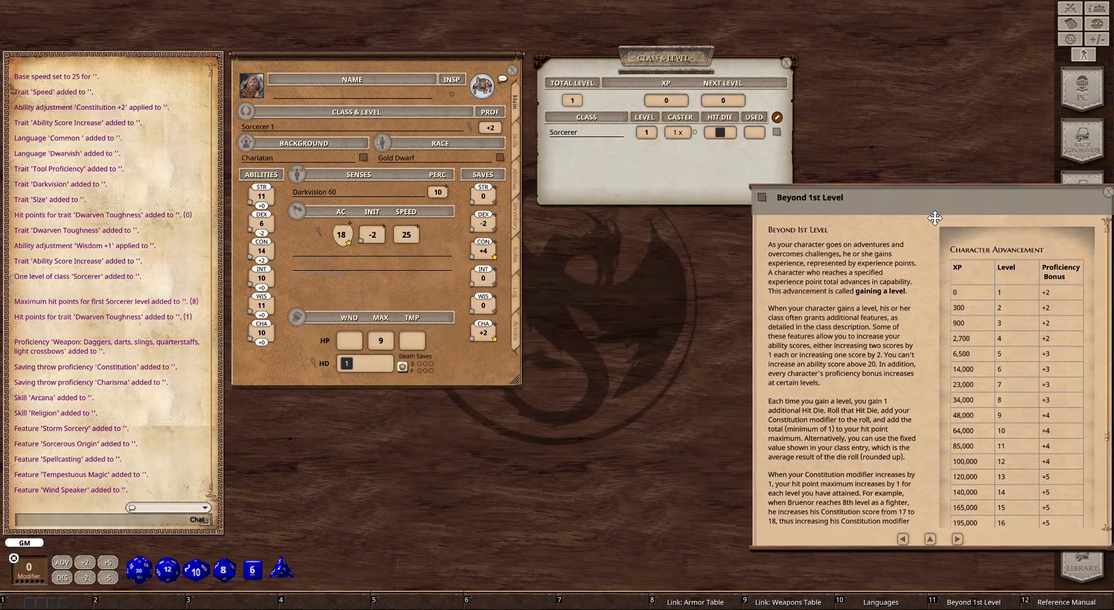
- Set the XP needed for the next level to 300, and raise the Sorcerer class to level 2
left_click(720, 103)
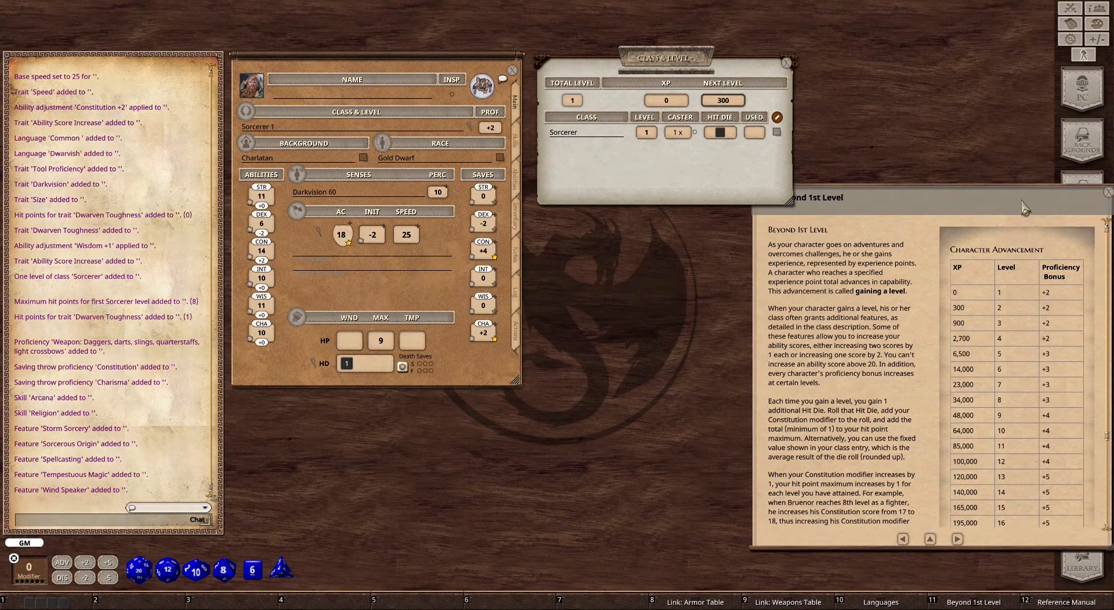
left_click(1111, 196)
left_click(1109, 194)
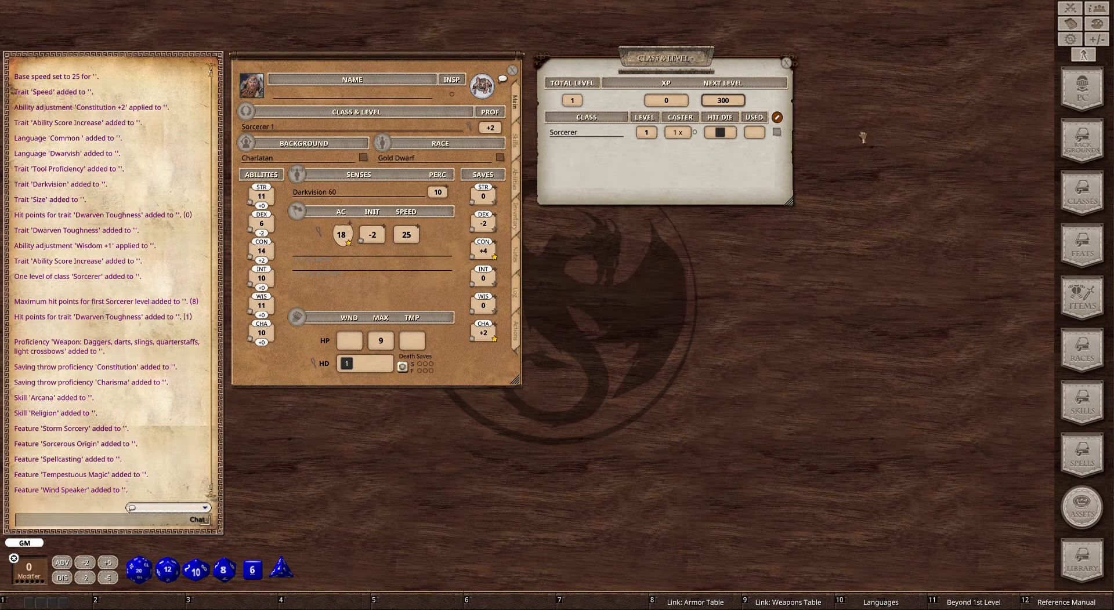
left_click_drag(806, 151, 733, 159)
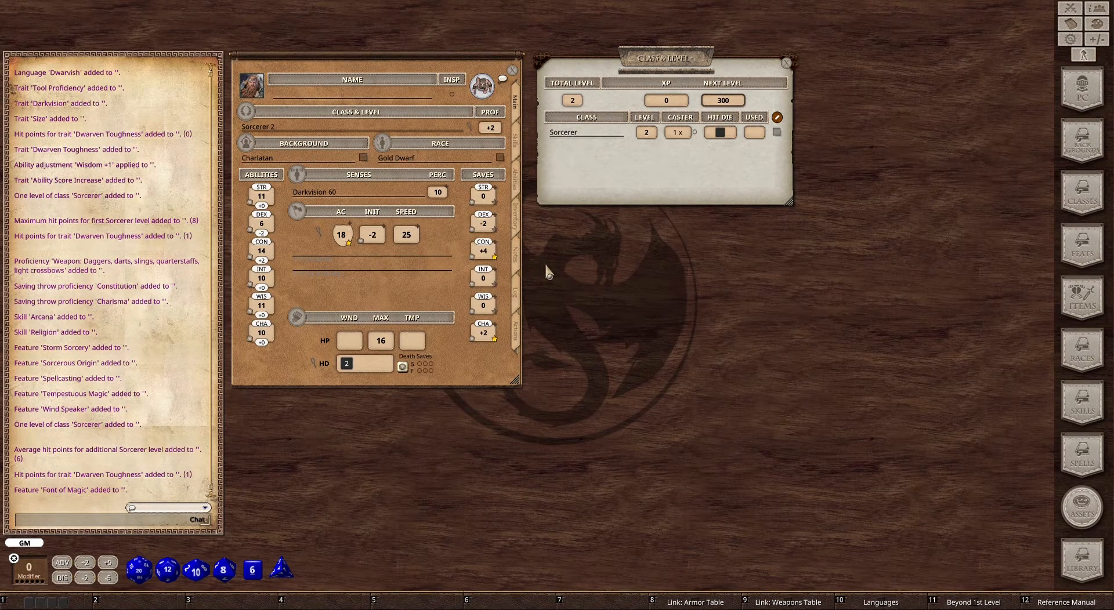
- Open the Languages reference beside the sheet, and compare its standard languages with the languages listed among the character's abilities
left_click(878, 603)
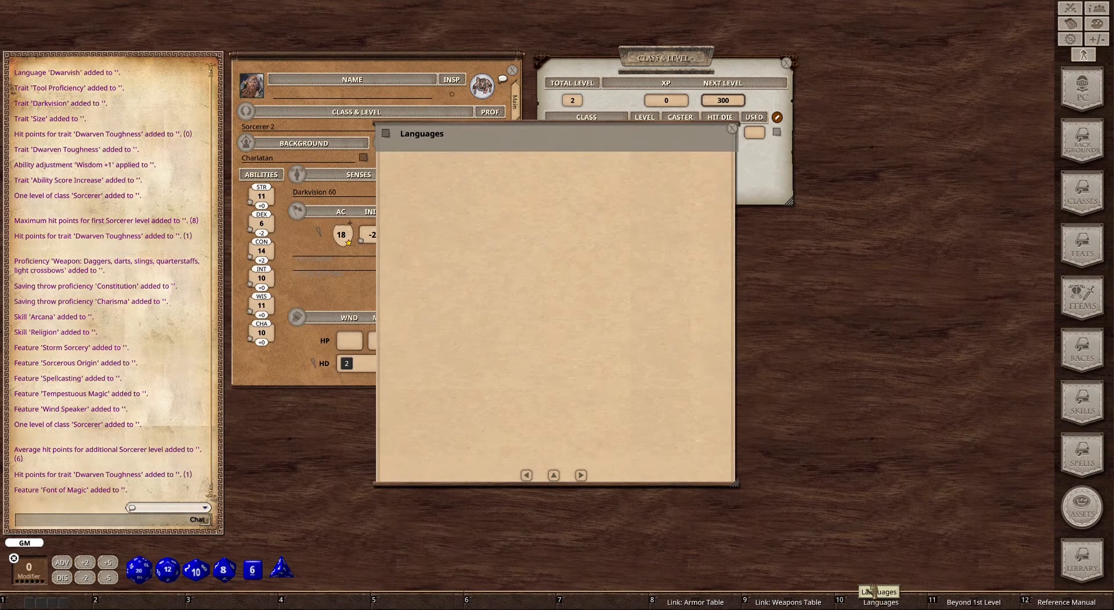
left_click_drag(529, 136, 771, 176)
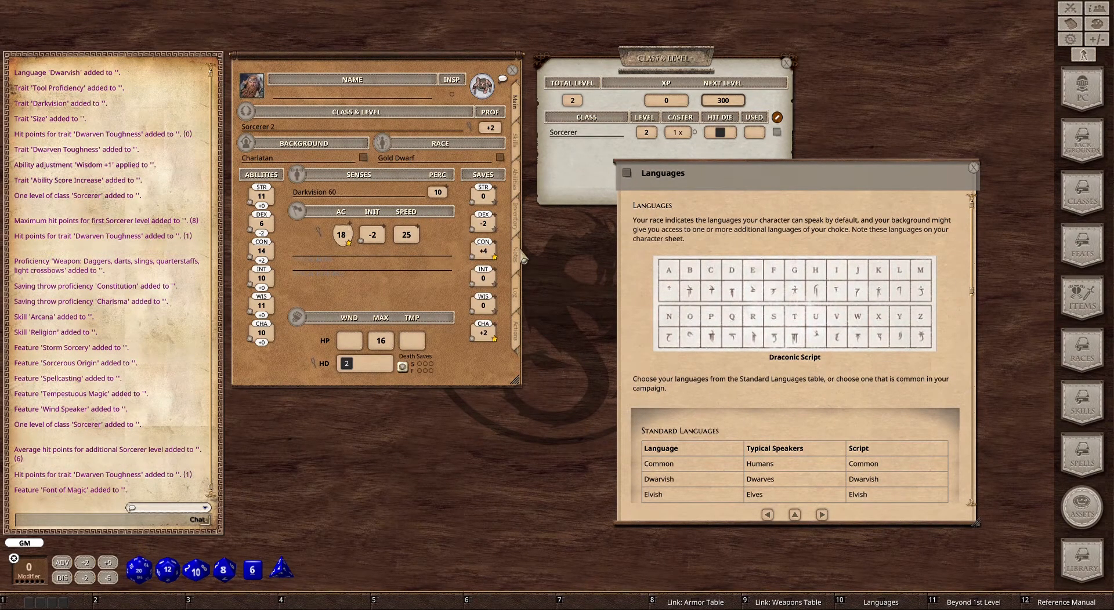
left_click(517, 255)
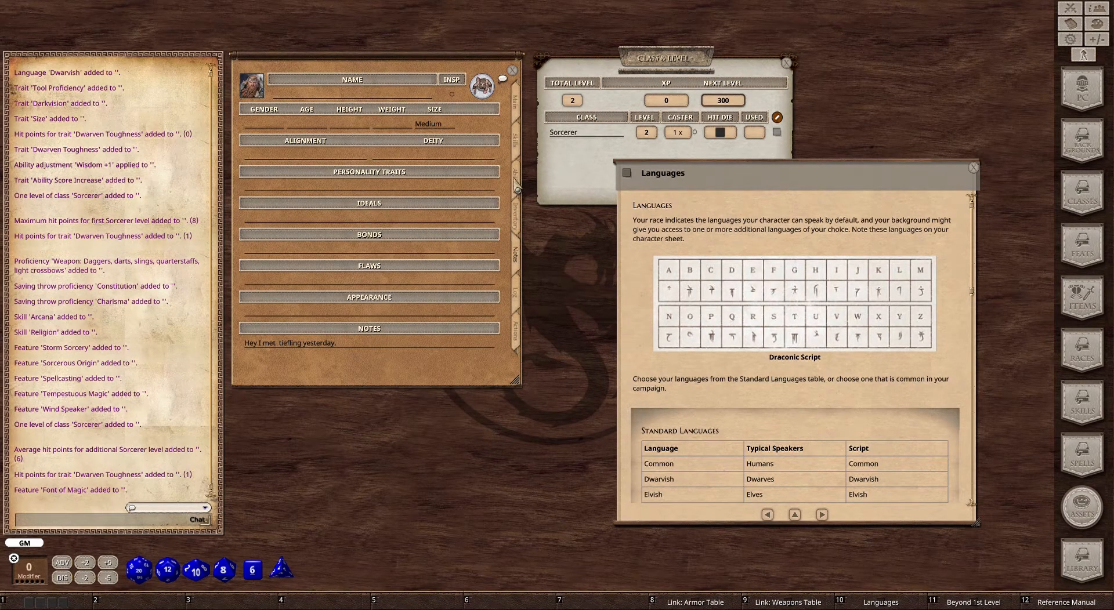
left_click(517, 184)
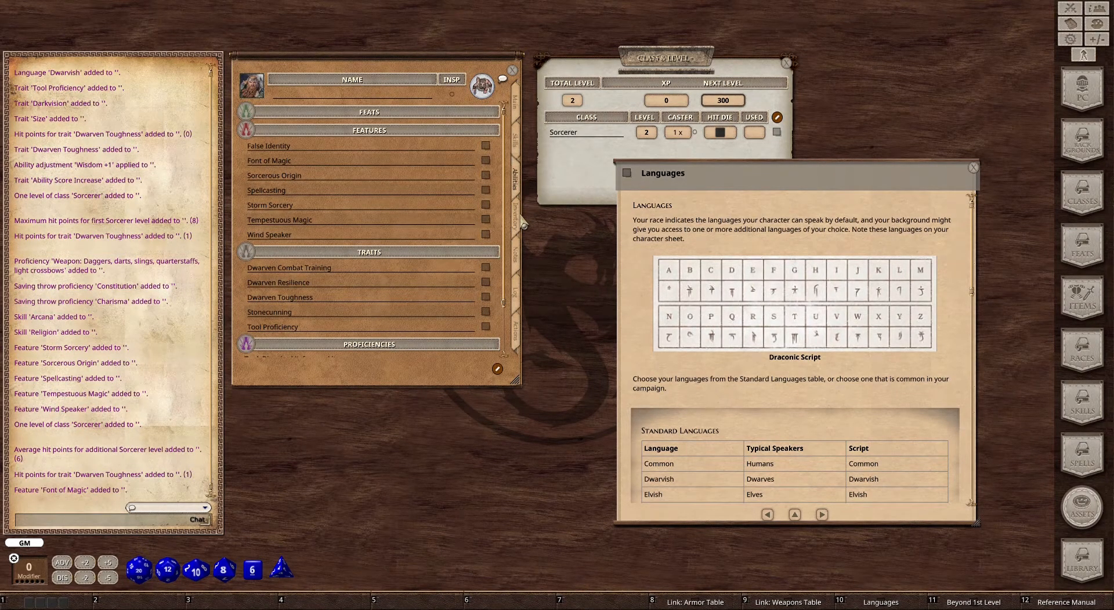
left_click(522, 224)
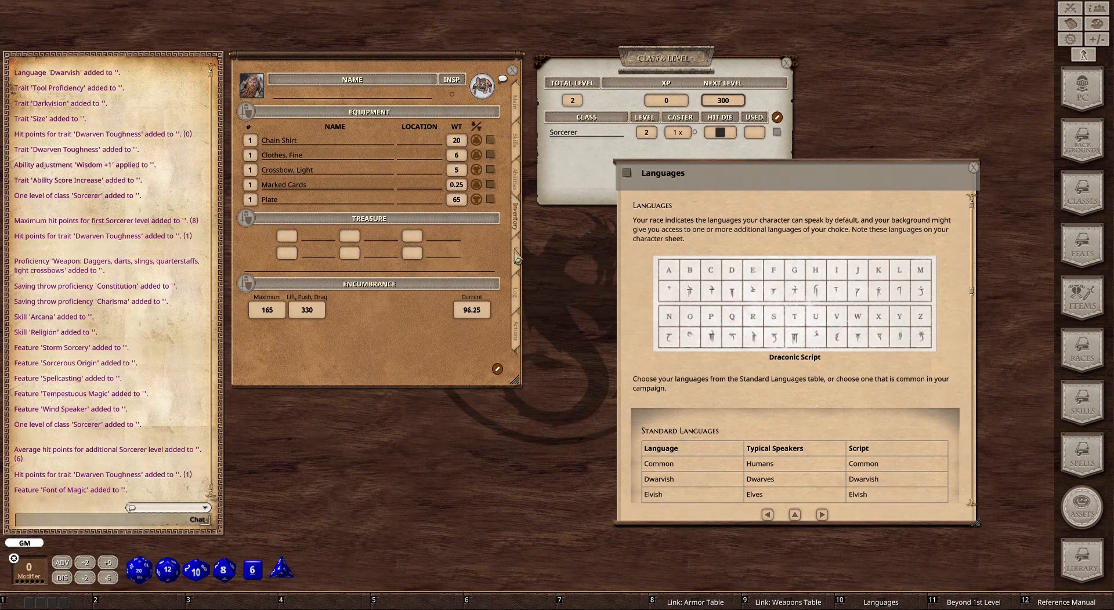
left_click(521, 264)
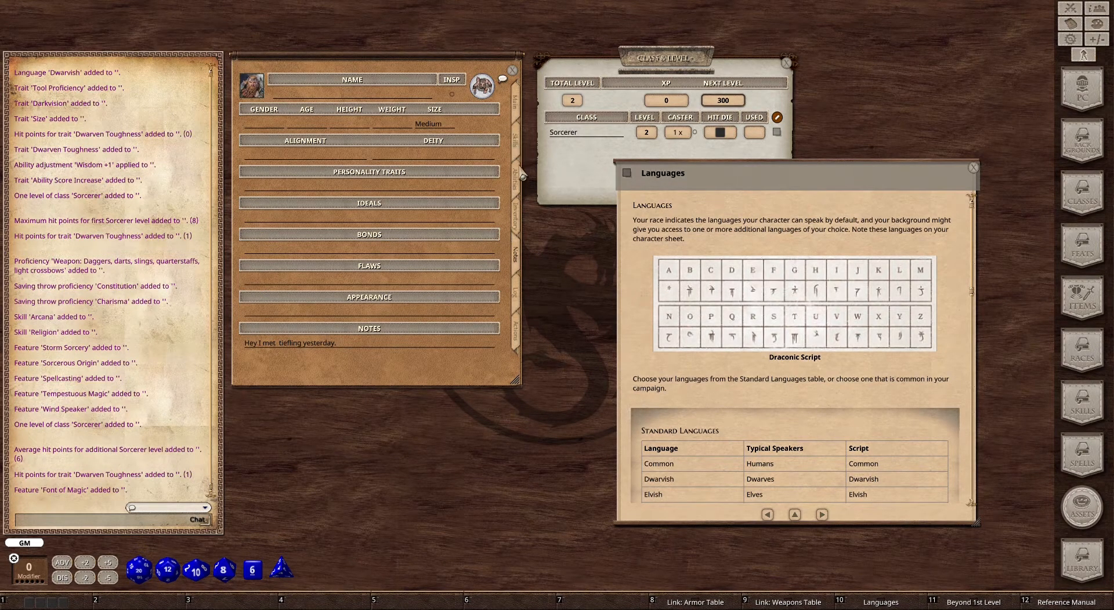
left_click(522, 177)
scroll(472, 214, "down", 3)
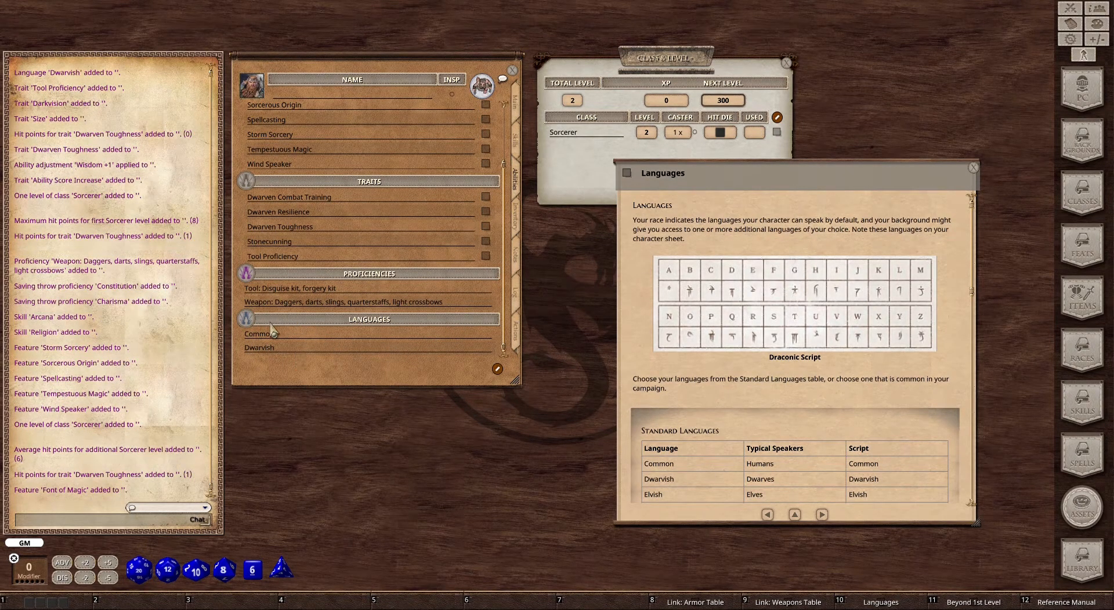
left_click_drag(752, 183, 746, 142)
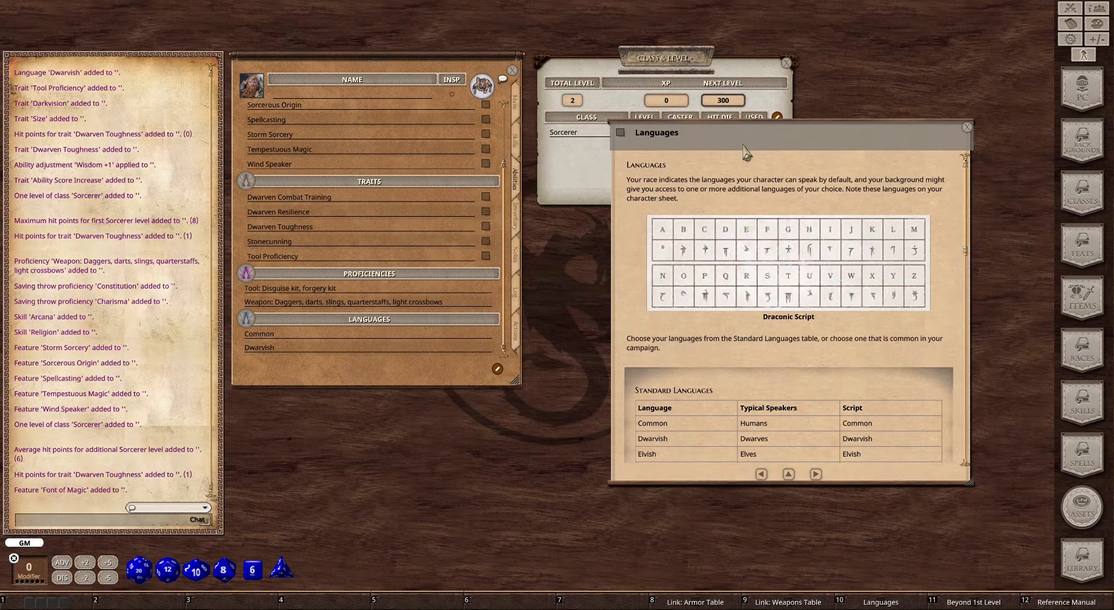
scroll(699, 429, "down", 1)
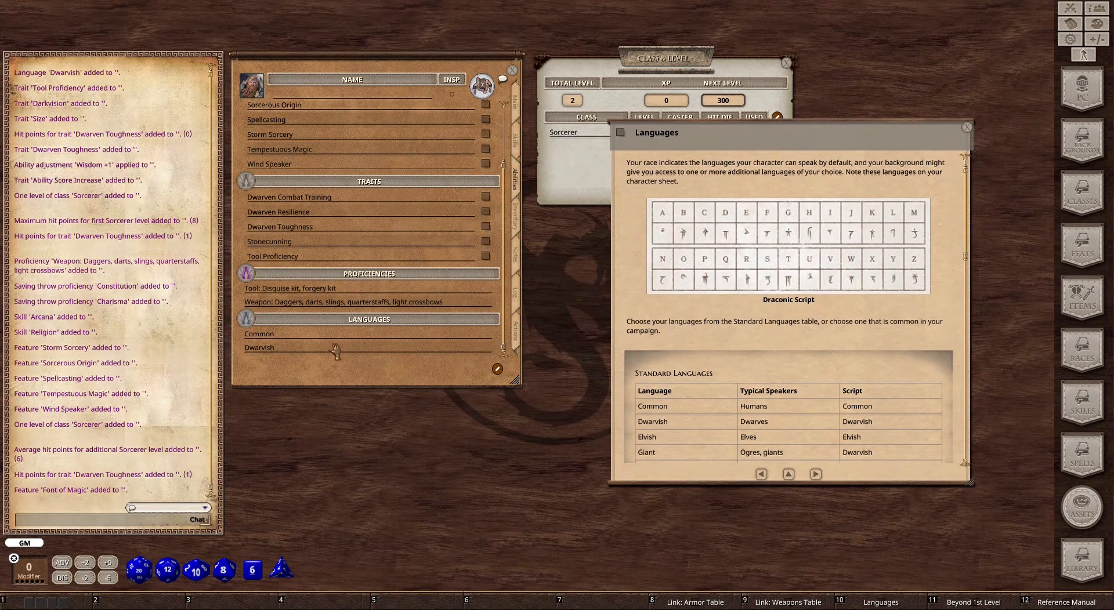
- Clear the Dwarvish entry from the character's languages, and close the Languages reference and the class and level details
left_click(295, 350)
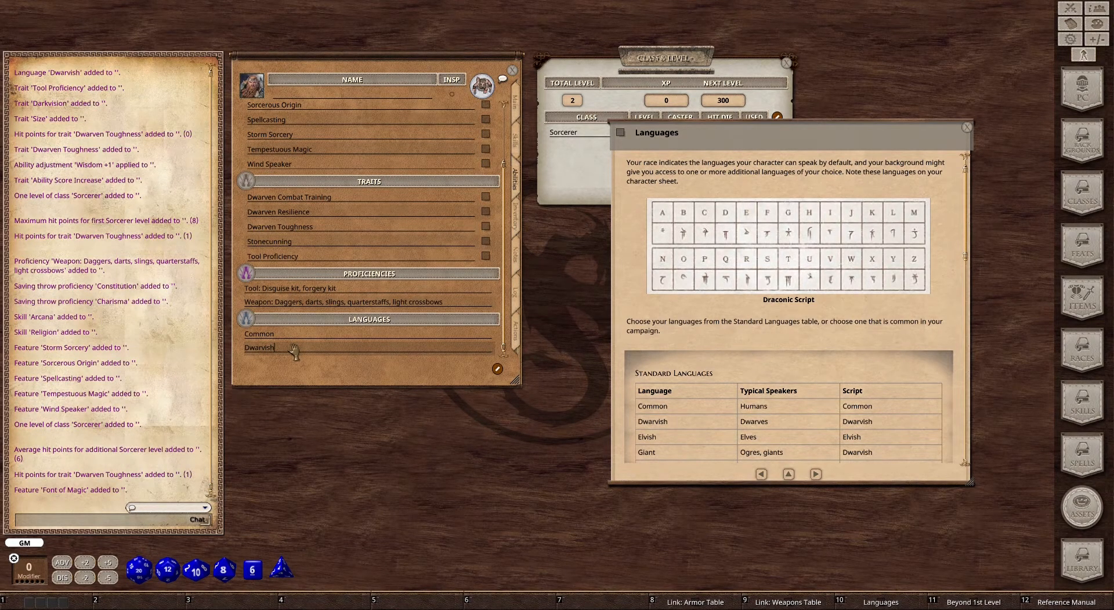
key("BackSpace")
key("BackSpace")
key("BackSpace")
key("BackSpace")
key("BackSpace")
key("BackSpace")
key("BackSpace")
key("BackSpace")
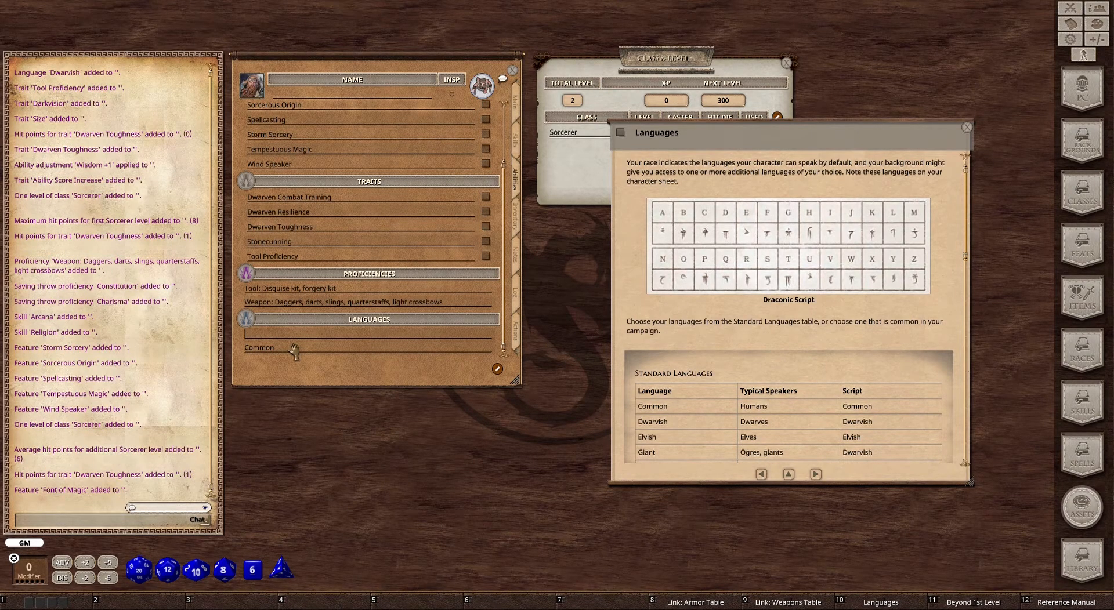
left_click(967, 127)
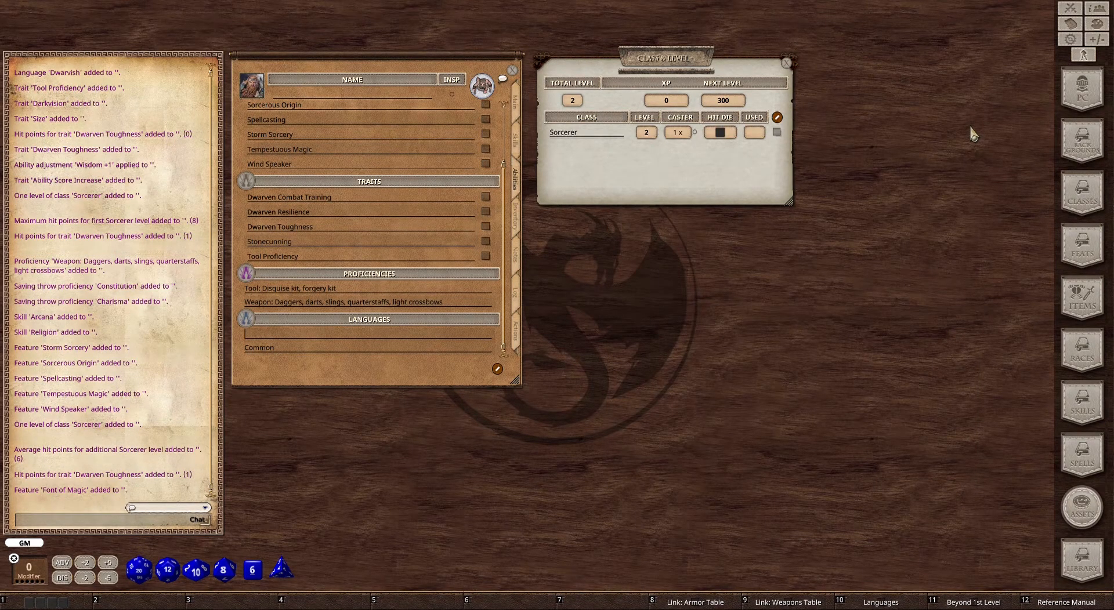
left_click(788, 63)
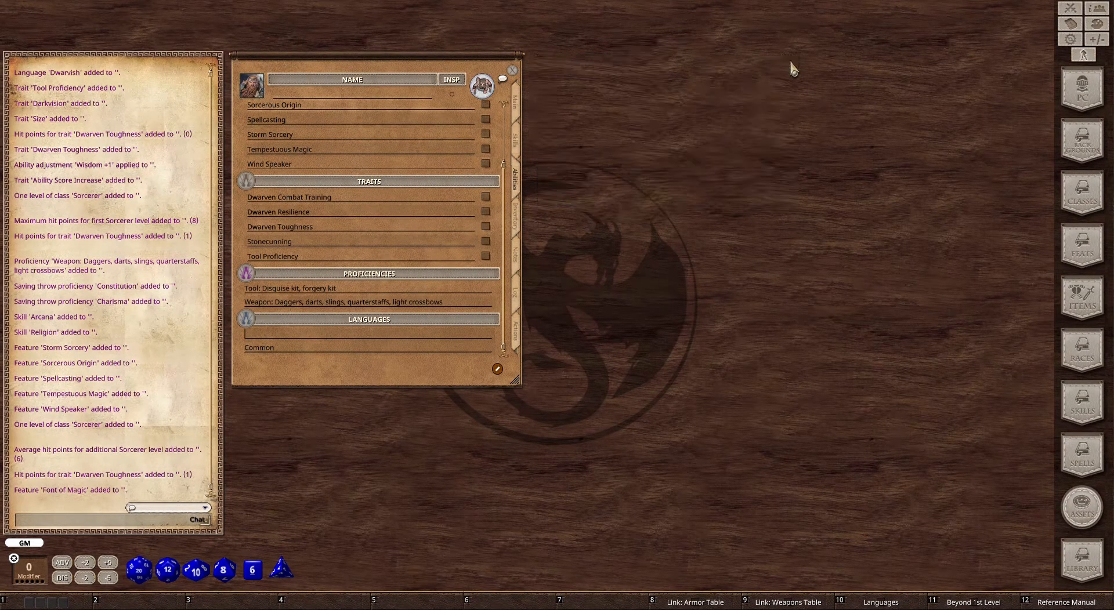